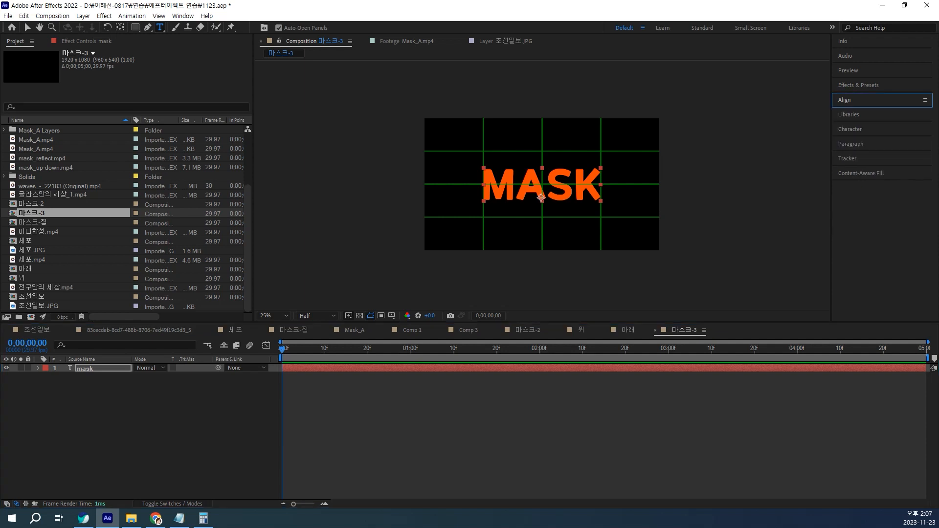
Draw a rectangular mask on the MASK text layer covering the upper half of the composition, slightly wider than the frame.
click(858, 124)
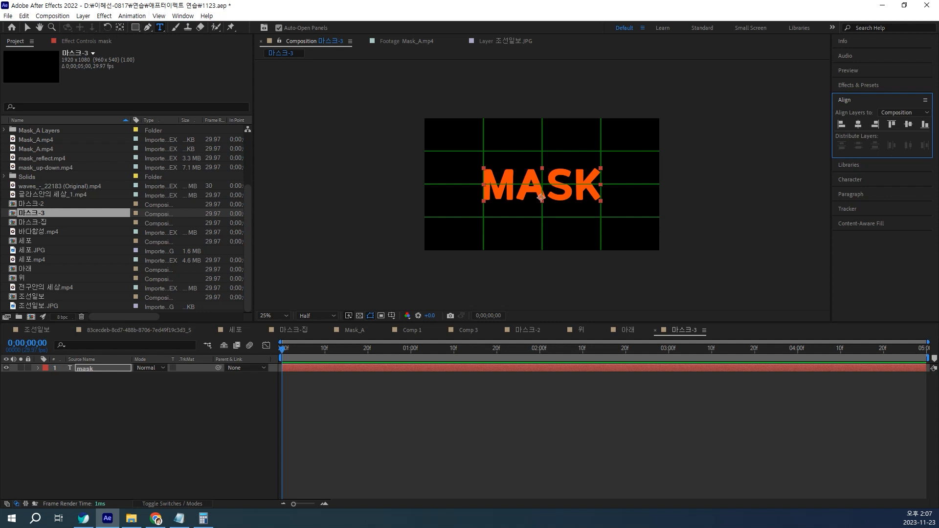
key(q)
mouse_move(406, 109)
mouse_down()
mouse_move(656, 155)
mouse_move(619, 148)
mouse_move(671, 171)
mouse_move(674, 183)
mouse_up()
Move the mask down until its lower edge lies exactly on the composition's horizontal centre grid line.
scroll(674, 183, up, 2)
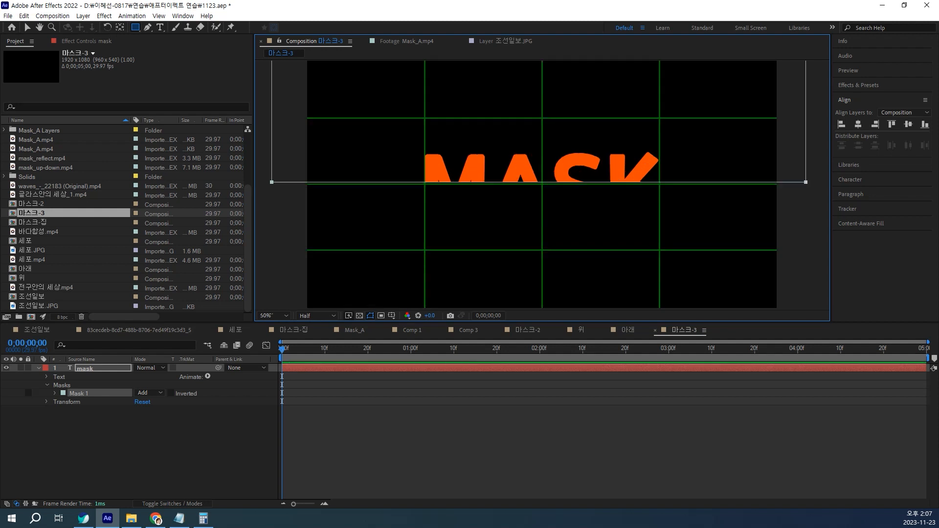
scroll(542, 184, up, 5)
key(v)
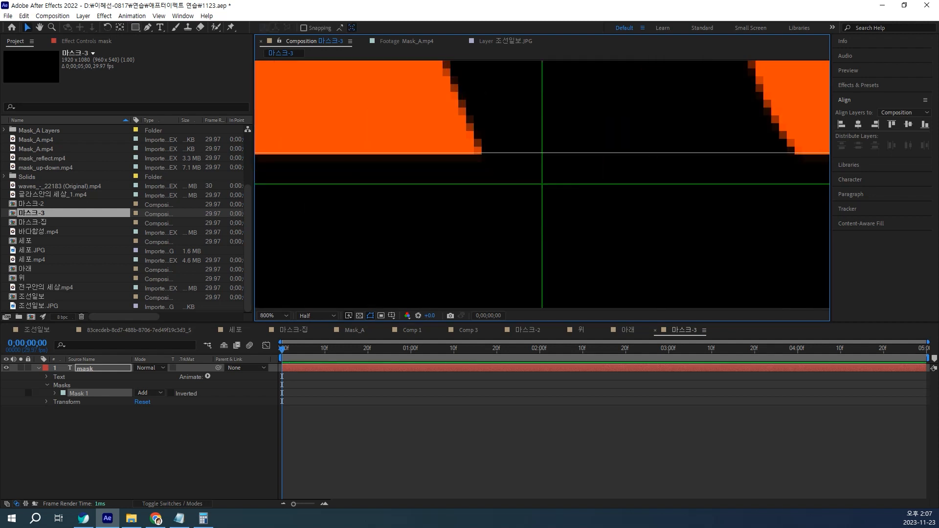
drag(495, 153, 494, 184)
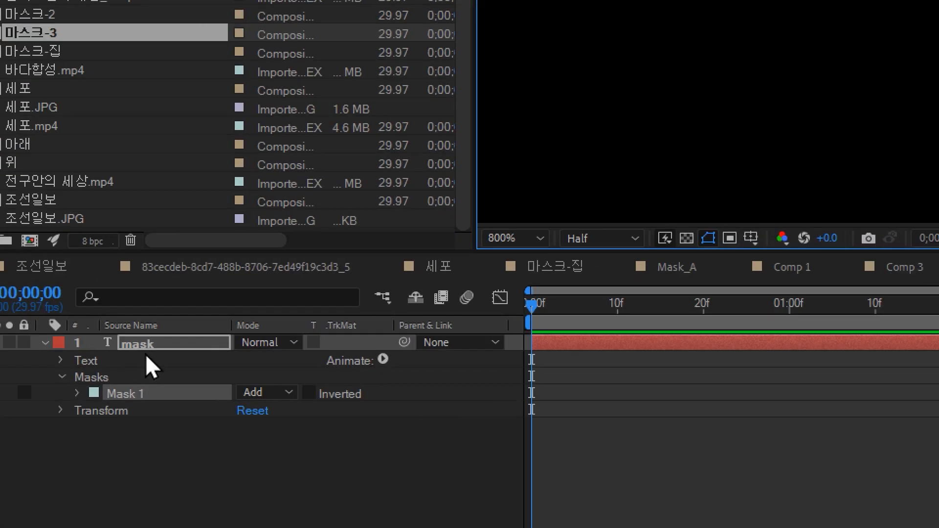
Rename the masked text layer as up.
click(91, 368)
click(147, 342)
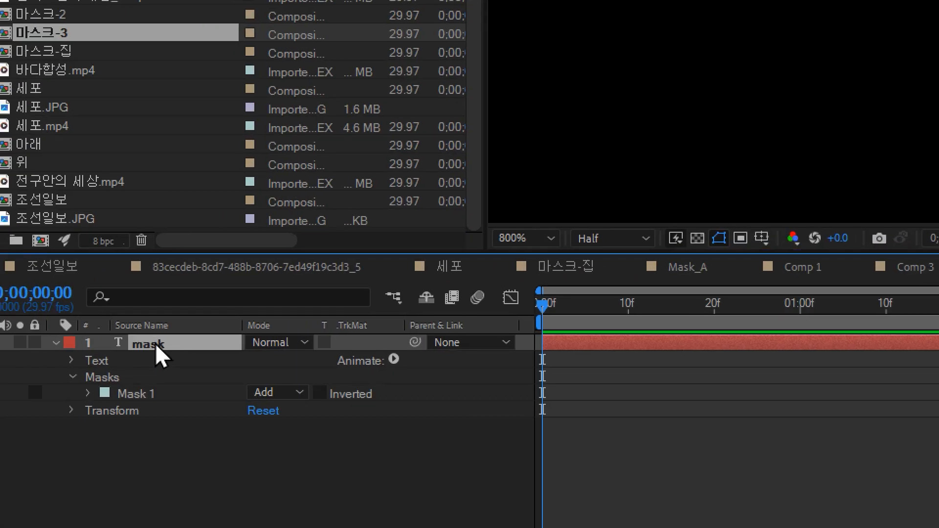
key(Return)
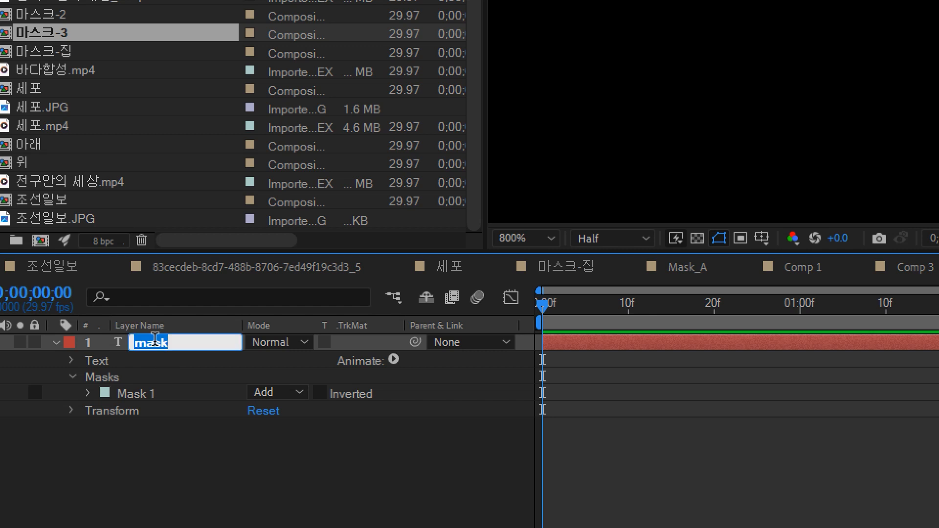
text(up)
click(122, 462)
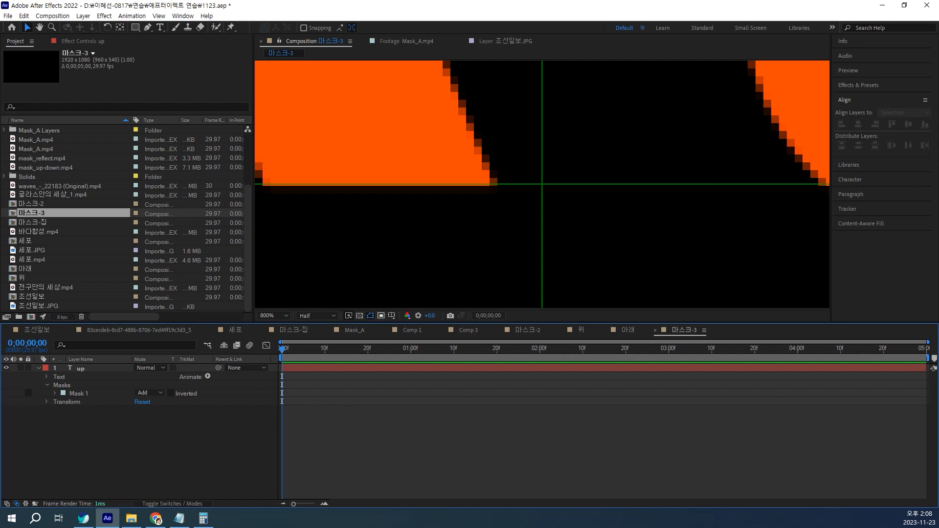
Duplicate the up layer and rename the copy as down.
scroll(542, 184, down, 3)
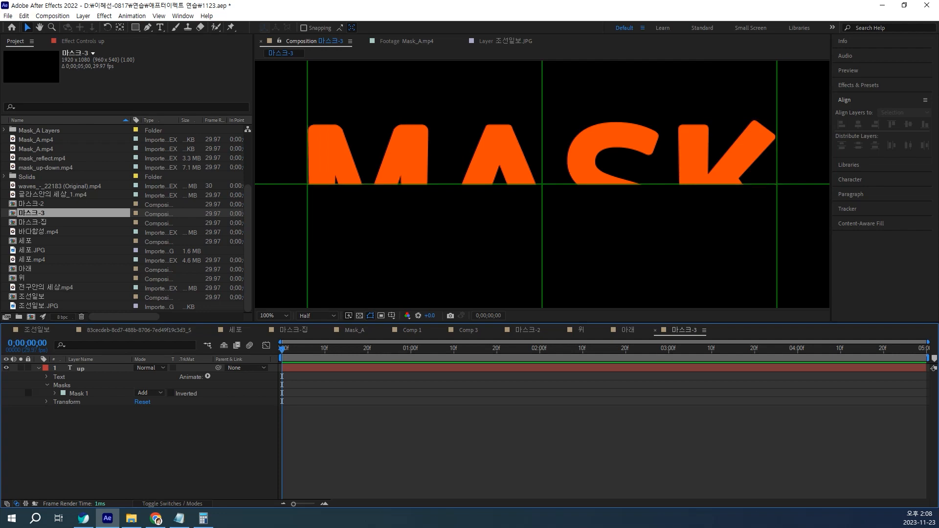
click(538, 238)
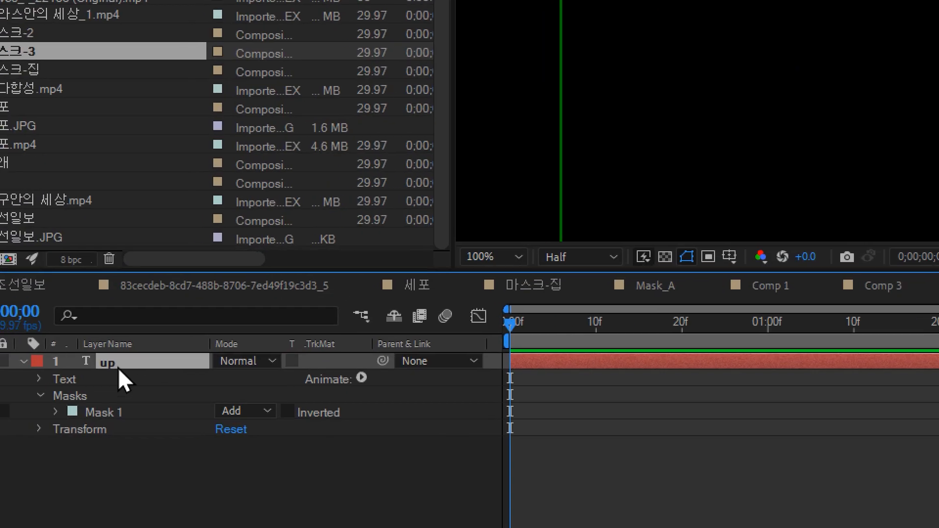
key(ctrl+d)
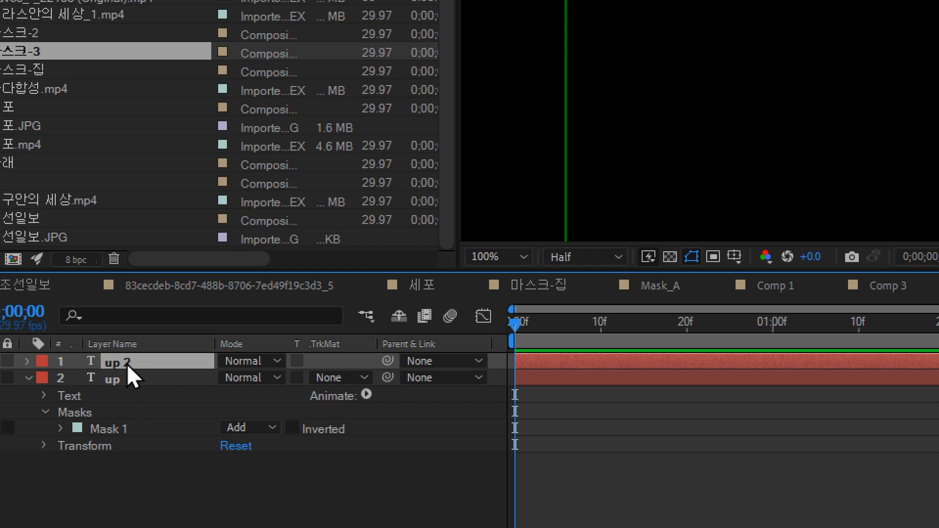
key(Return)
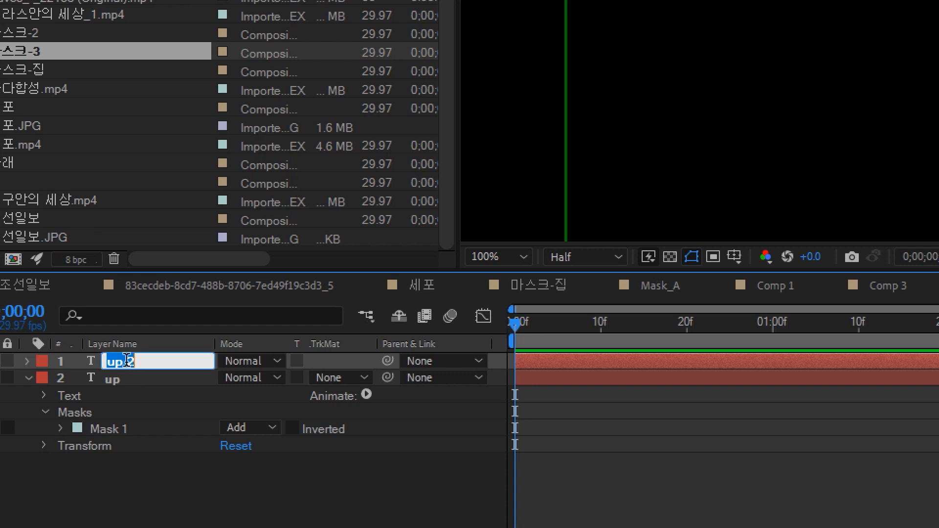
text(so)
key(BackSpace)
key(BackSpace)
text(down)
key(Return)
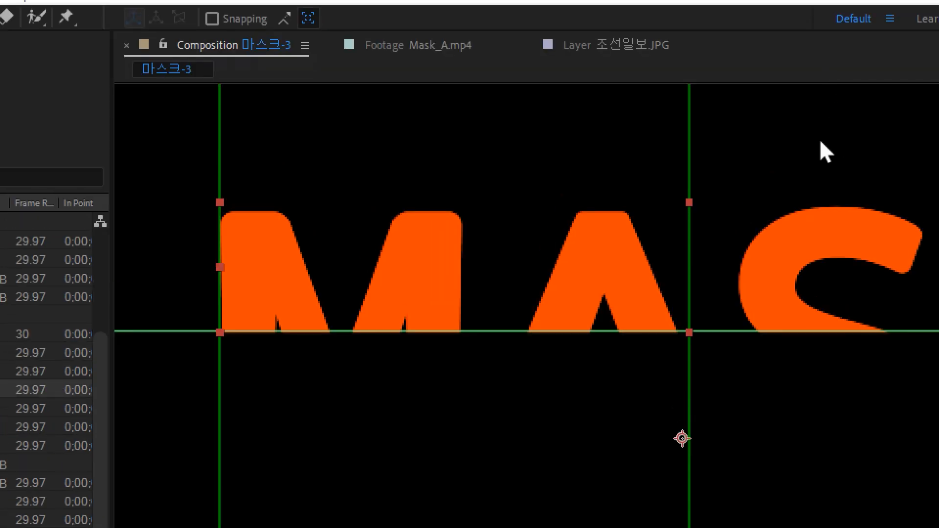
Flip the down layer's mask across the horizontal centre line so it covers the lower half of the text.
scroll(663, 242, down, 5)
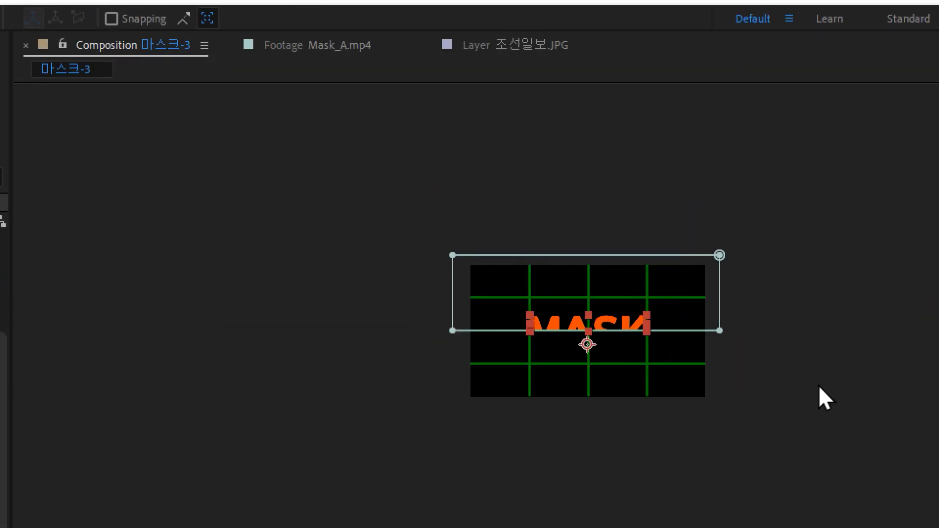
scroll(756, 368, up, 2)
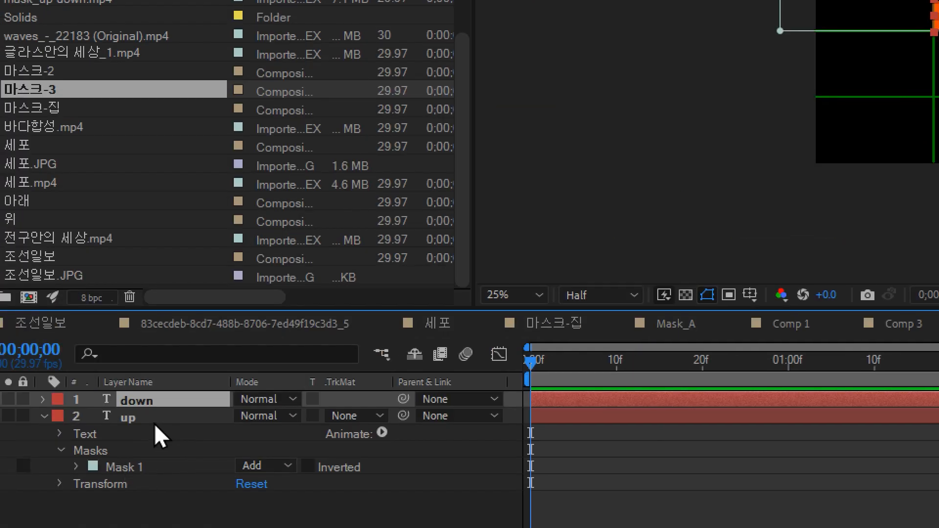
click(151, 415)
click(155, 400)
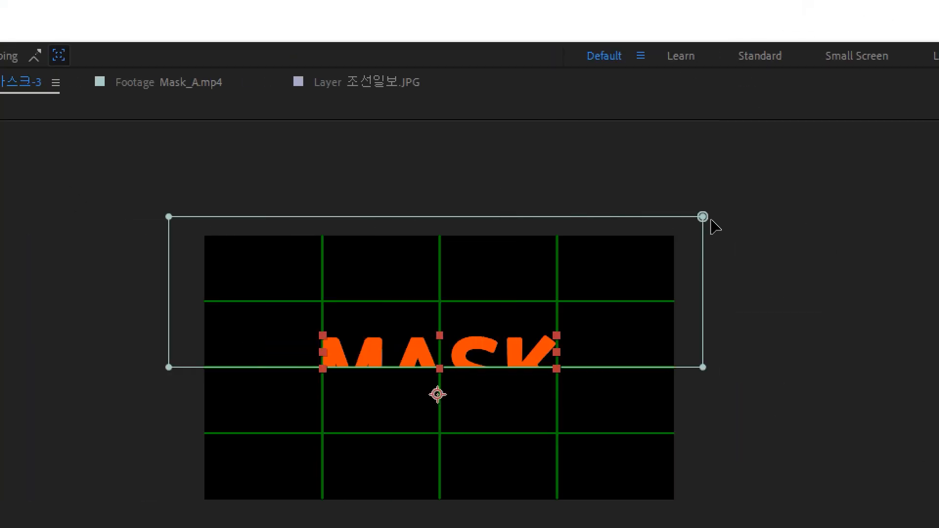
double_click(704, 217)
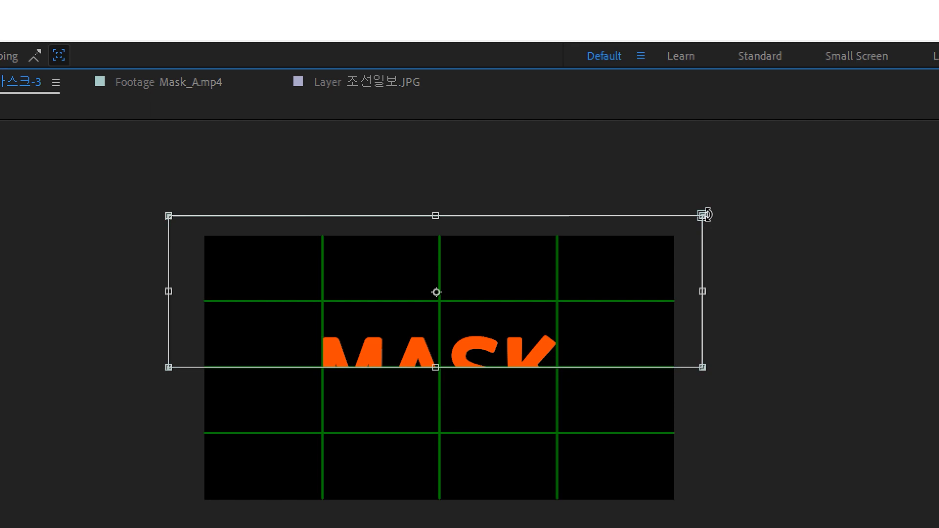
drag(436, 216, 434, 518)
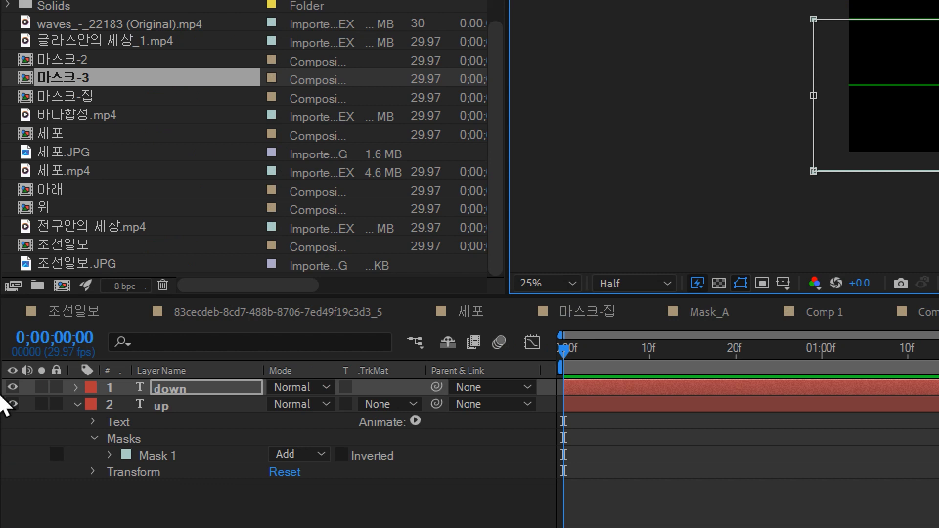
Place the down layer below the up layer in the layer stack and collapse the up layer's properties.
click(180, 393)
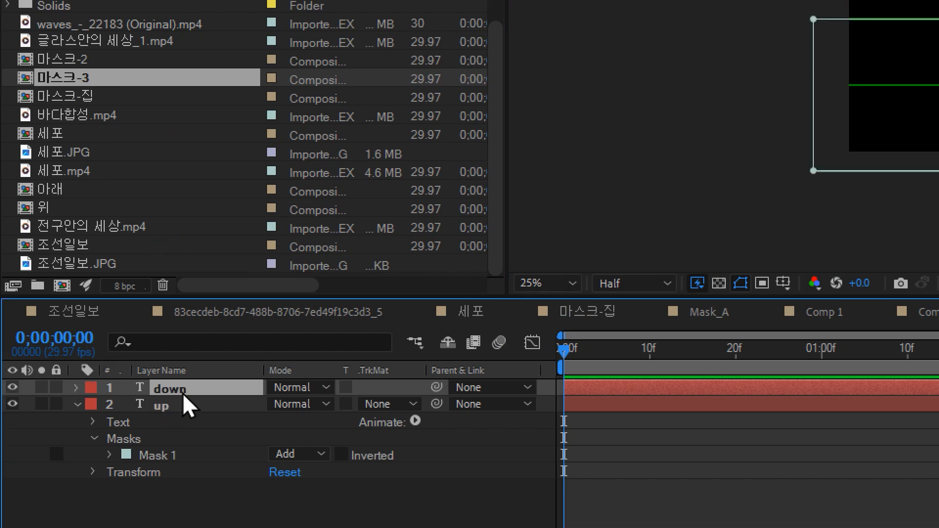
drag(189, 386, 193, 425)
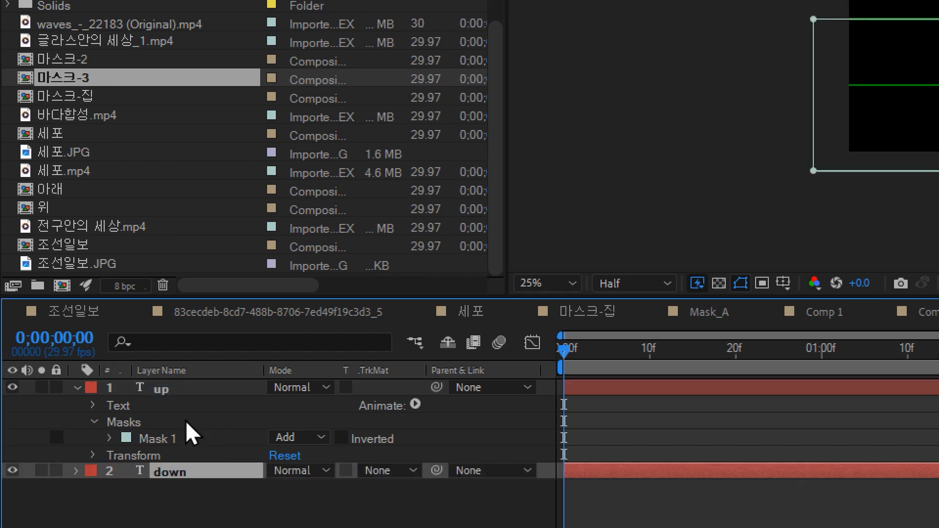
click(77, 388)
click(159, 438)
click(175, 394)
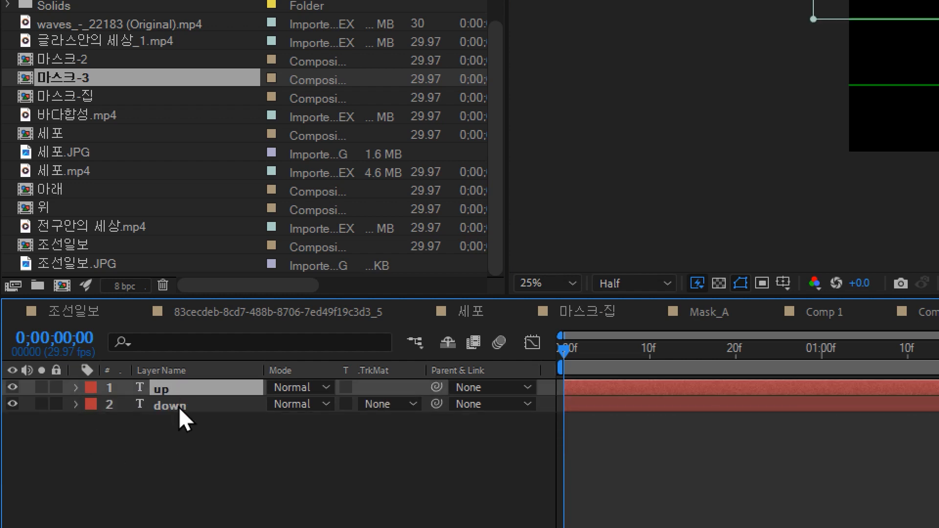
click(182, 411)
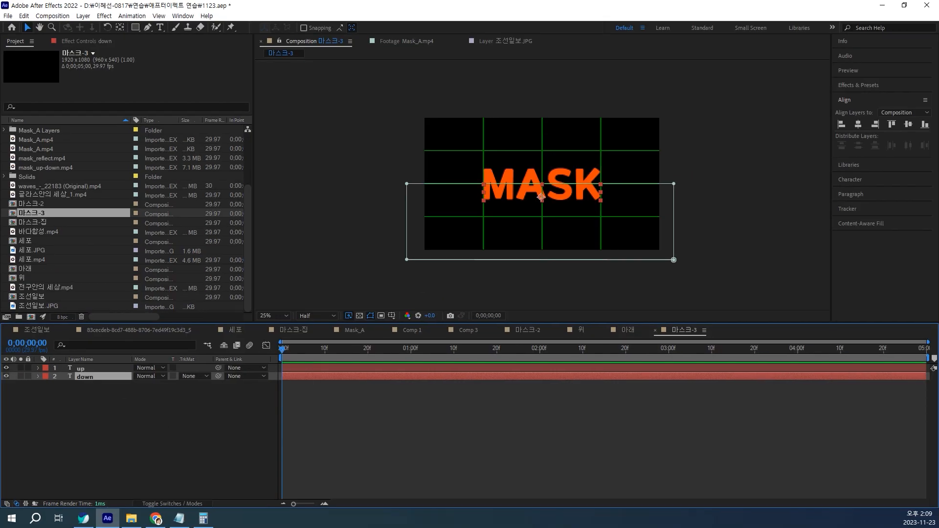
key(ctrl+Up)
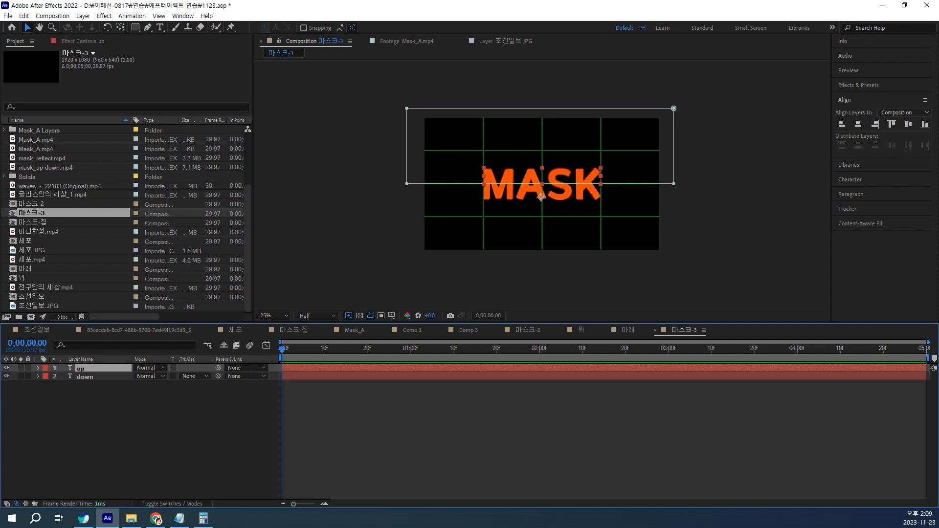
Check the two text halves separately by hiding the down layer and soloing it, restoring both layers.
click(7, 376)
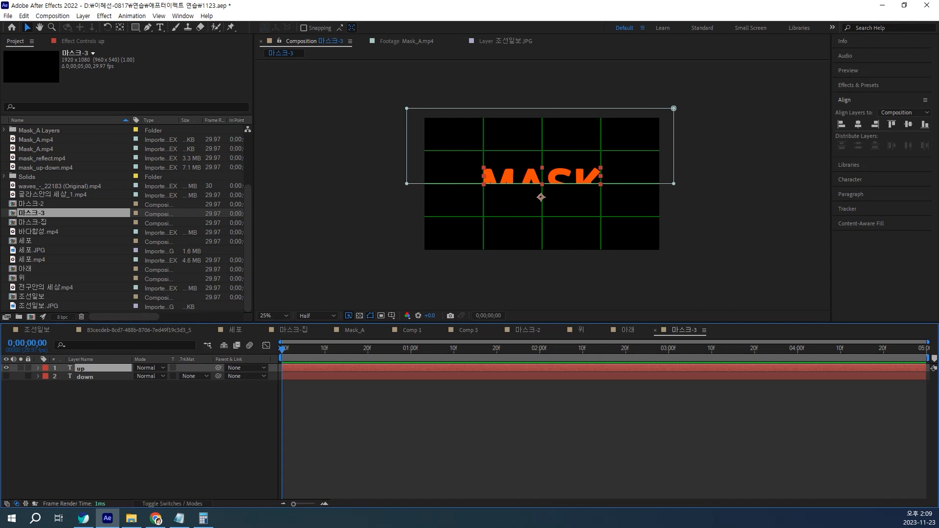
click(6, 376)
click(21, 376)
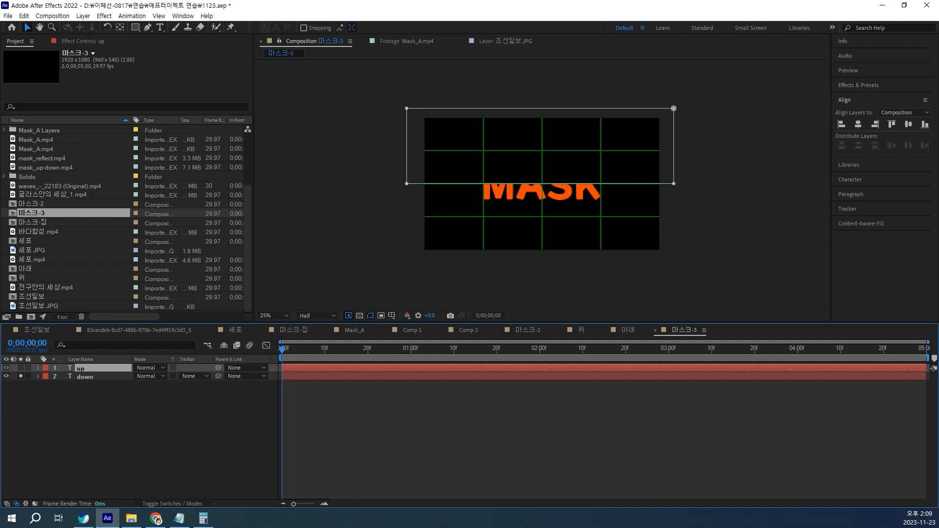
click(542, 197)
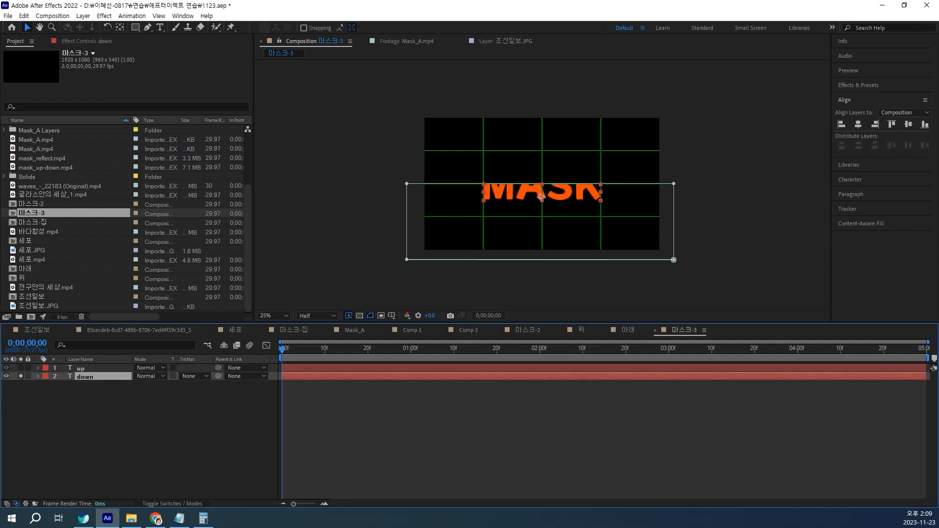
click(20, 376)
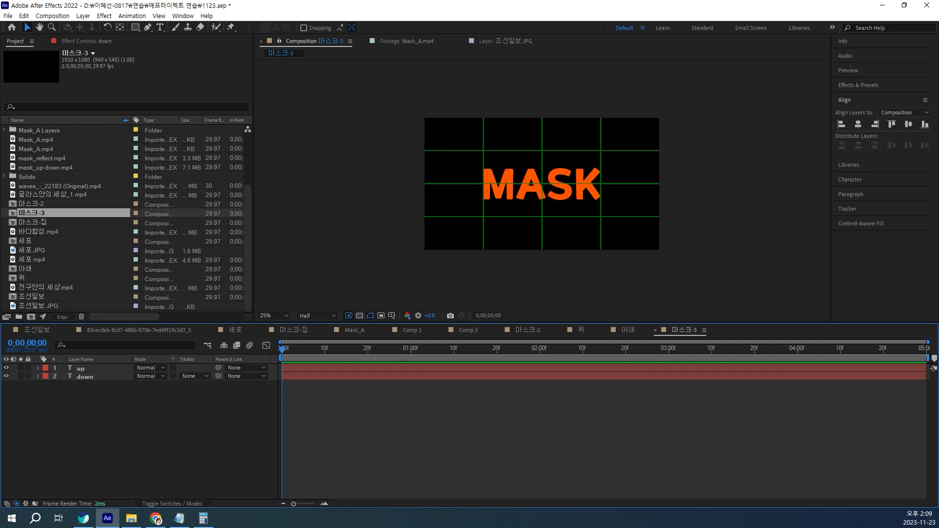
Add Position keyframes to both the up and down layers at 2 seconds.
key(ctrl+a)
key(p)
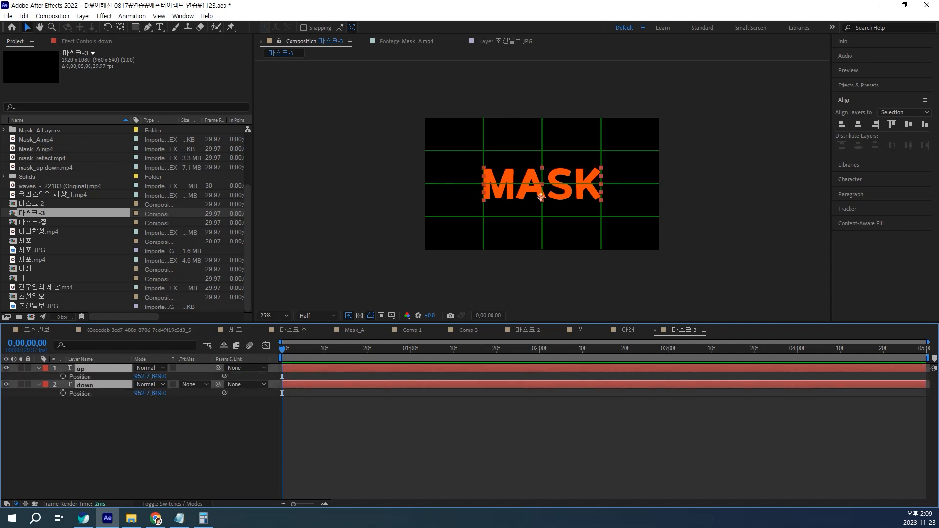
click(540, 348)
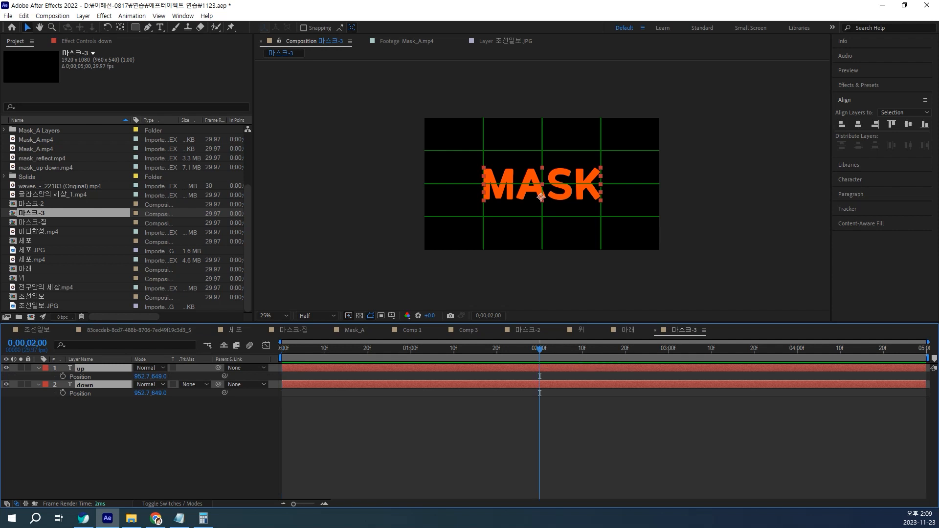
key(alt+shift+p)
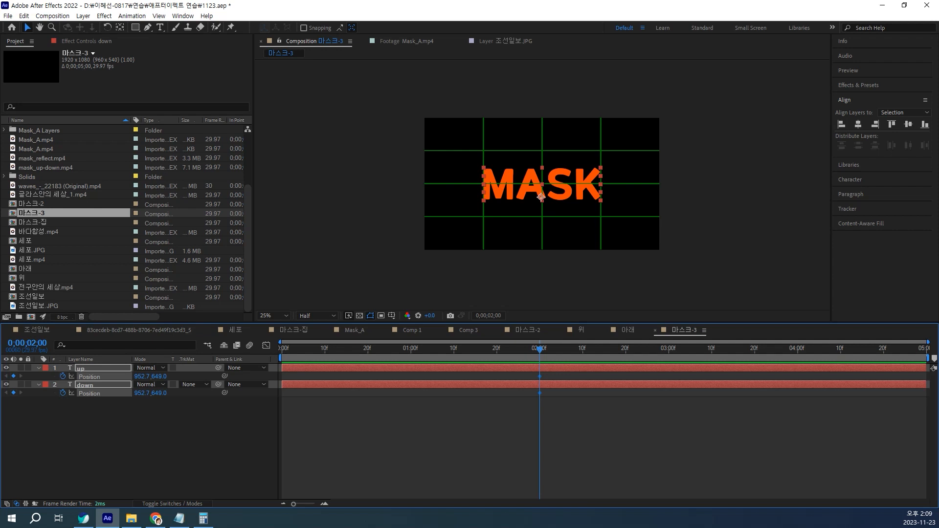
At the first frame, move the down layer straight up to position 952.7, 490.0 to keyframe its start.
drag(540, 349, 281, 349)
click(323, 436)
click(85, 385)
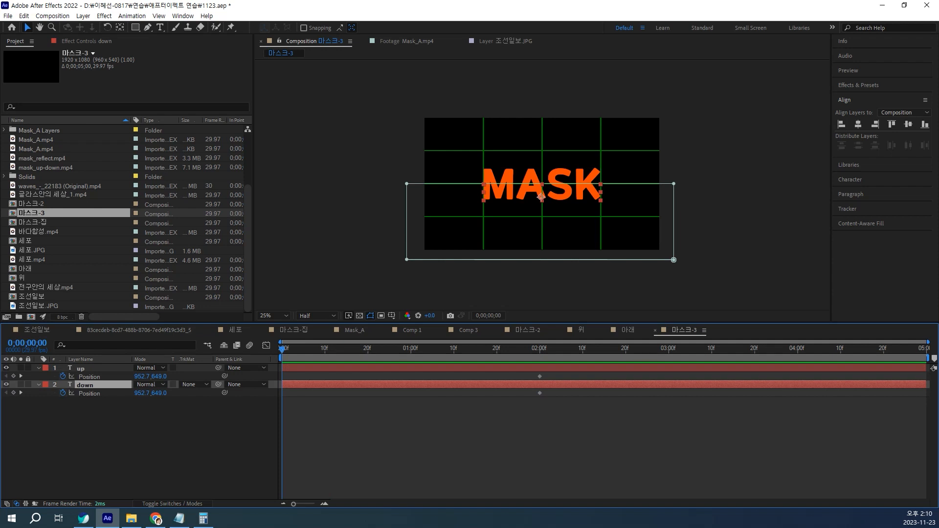
drag(541, 197, 541, 178)
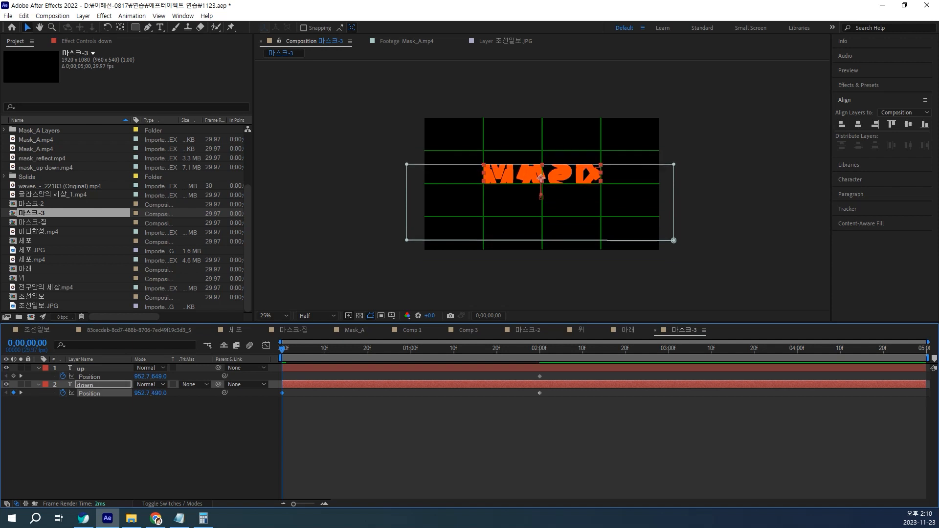
Solo the up and down layers one at a time to examine each half at the first frame.
click(21, 368)
click(20, 368)
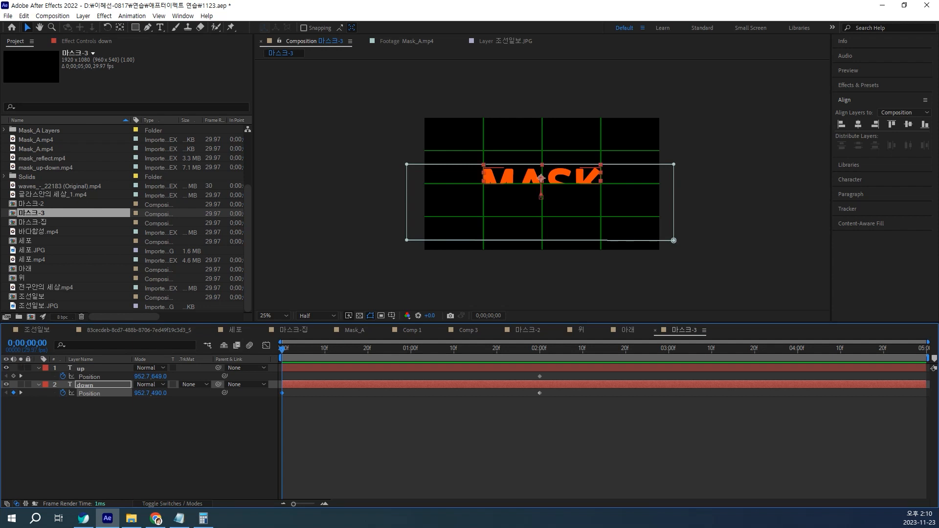
click(21, 368)
click(21, 385)
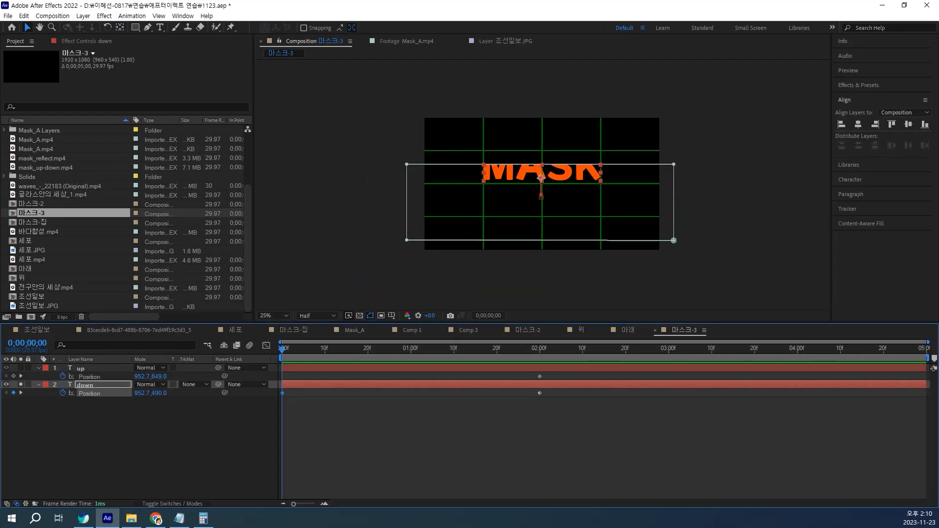
click(20, 385)
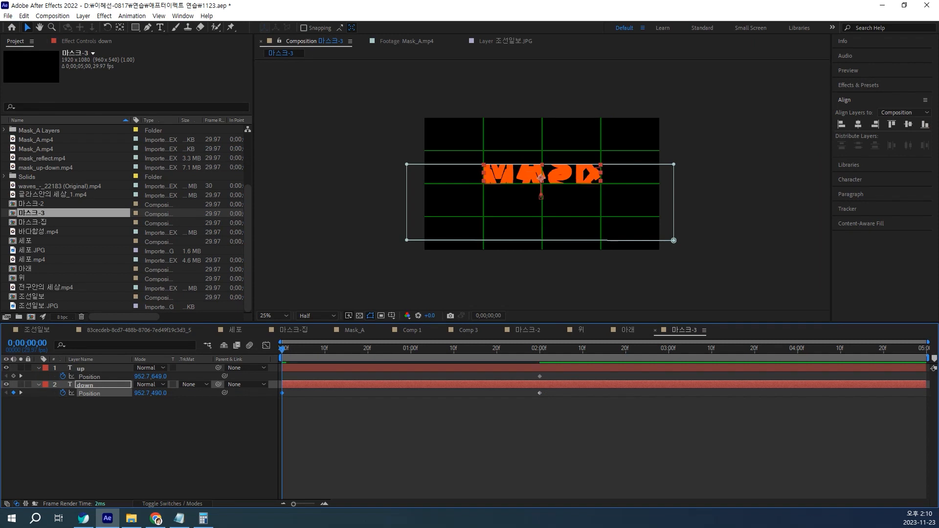
At the first frame, move the up layer straight down to position 952.7, 807.0 to keyframe its start.
click(93, 368)
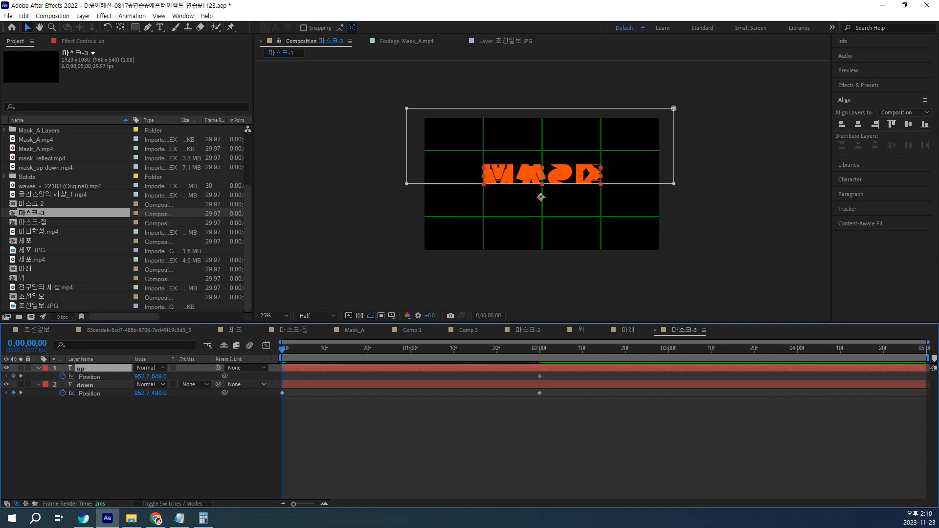
drag(159, 376, 236, 376)
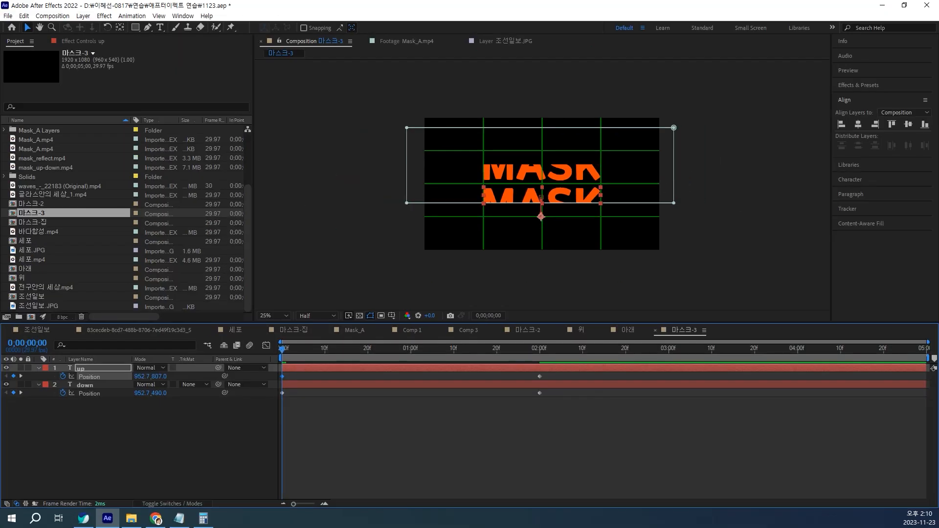
Easy-ease all Position keyframes on both layers and reshape their speed graph for a quick early peak and a long slowdown into 2 seconds.
drag(567, 405, 277, 364)
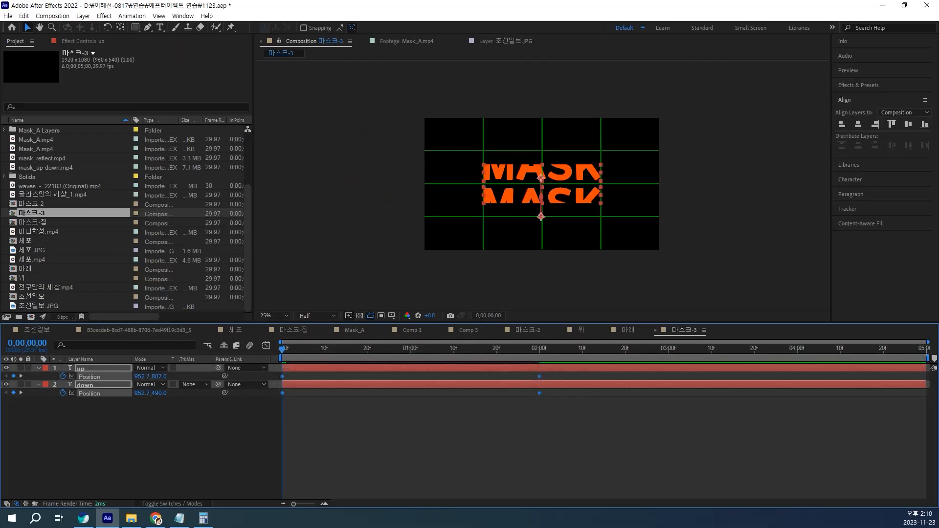
key(F9)
click(267, 346)
drag(504, 454, 587, 483)
drag(497, 476, 411, 476)
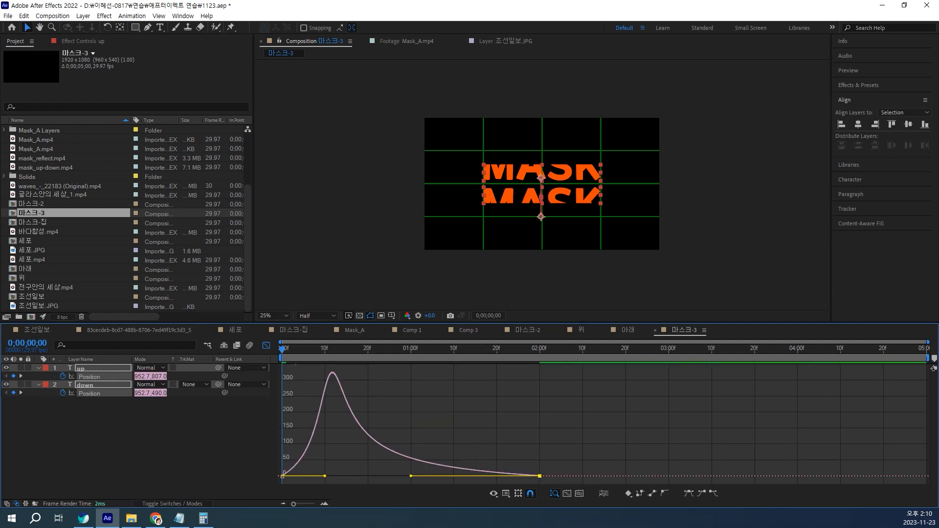
mouse_move(325, 476)
mouse_down()
mouse_move(339, 476)
mouse_move(279, 482)
mouse_move(333, 476)
mouse_up()
key(ctrl+z)
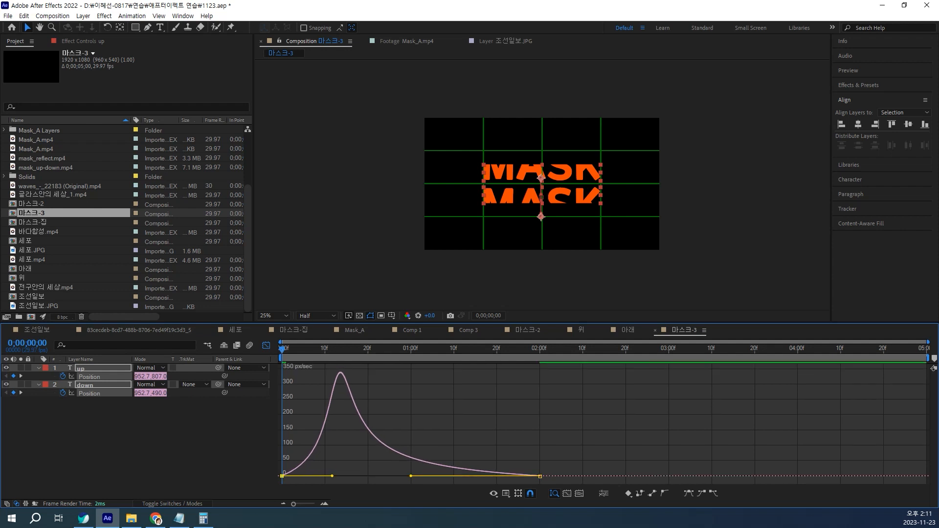
click(266, 346)
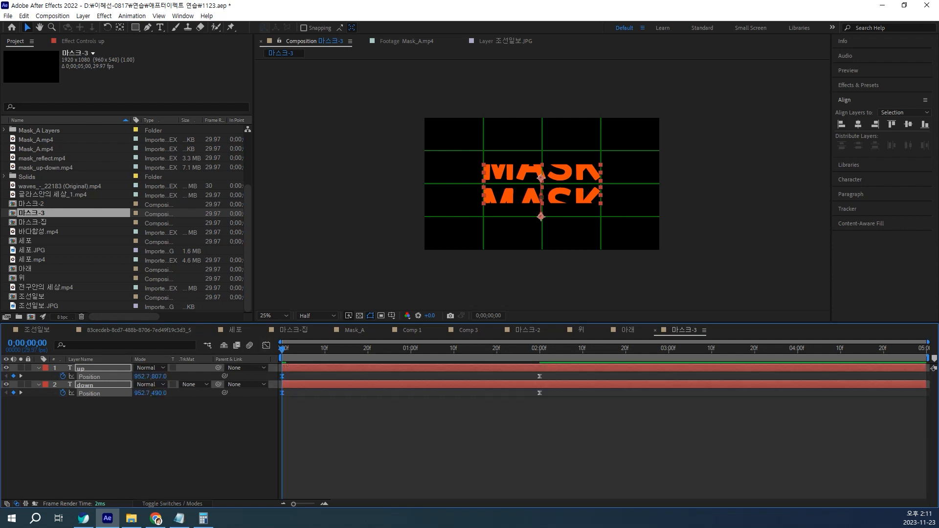
Play the eased MASK animation twice from the first frame, return to the start and clear the selection.
key(space)
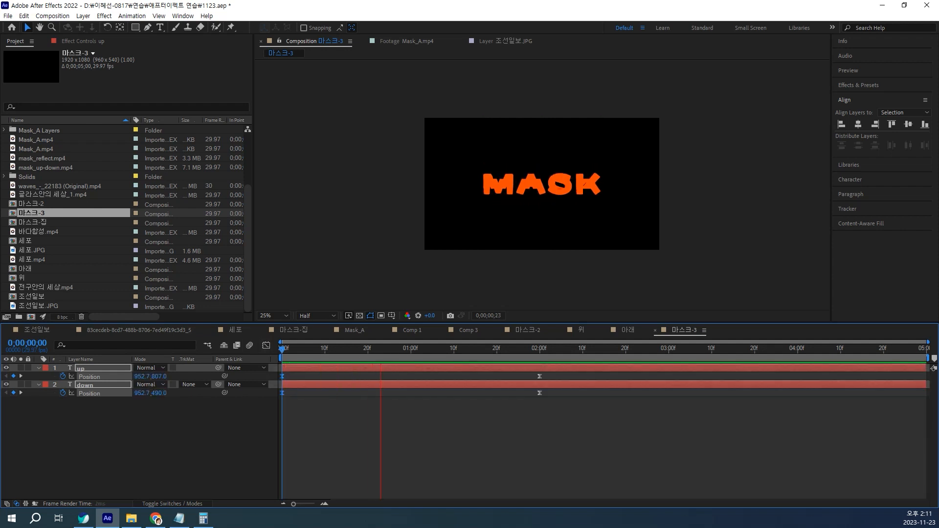
key(space)
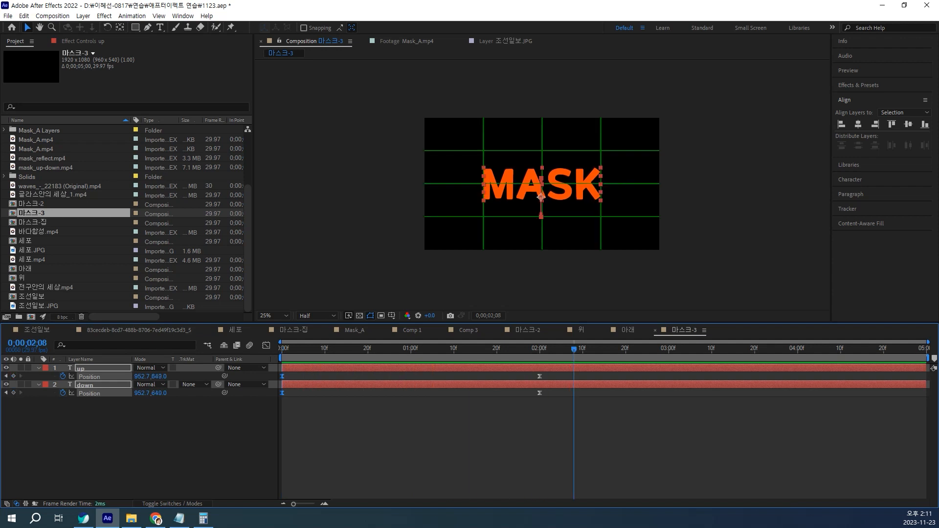
key(Home)
key(space)
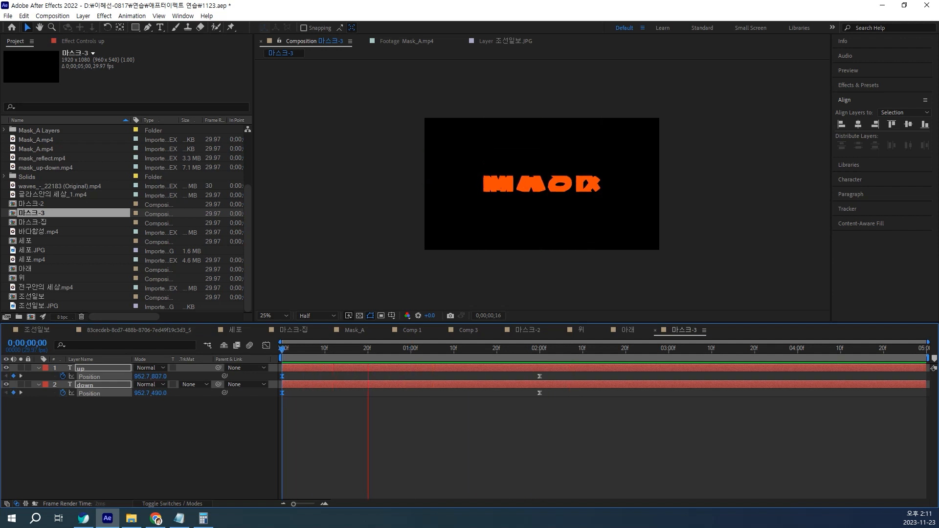
key(space)
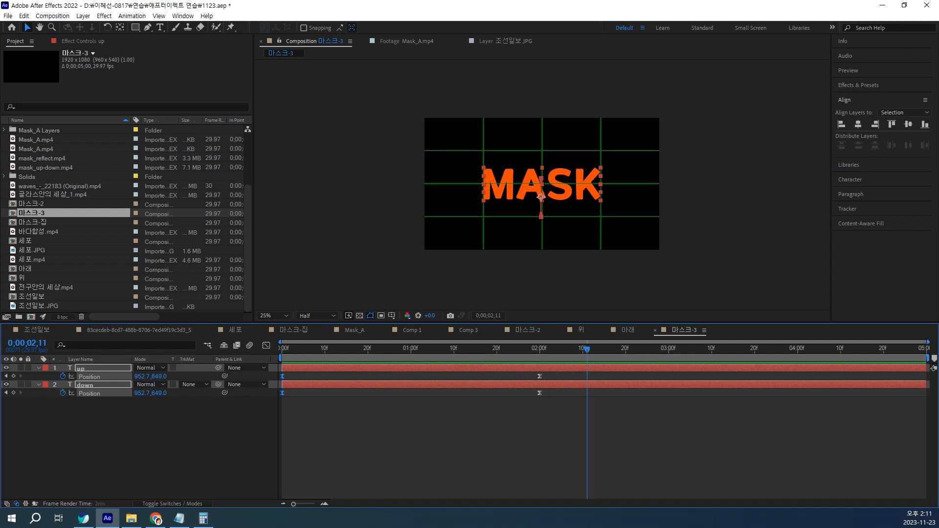
drag(587, 349, 282, 349)
key(F2)
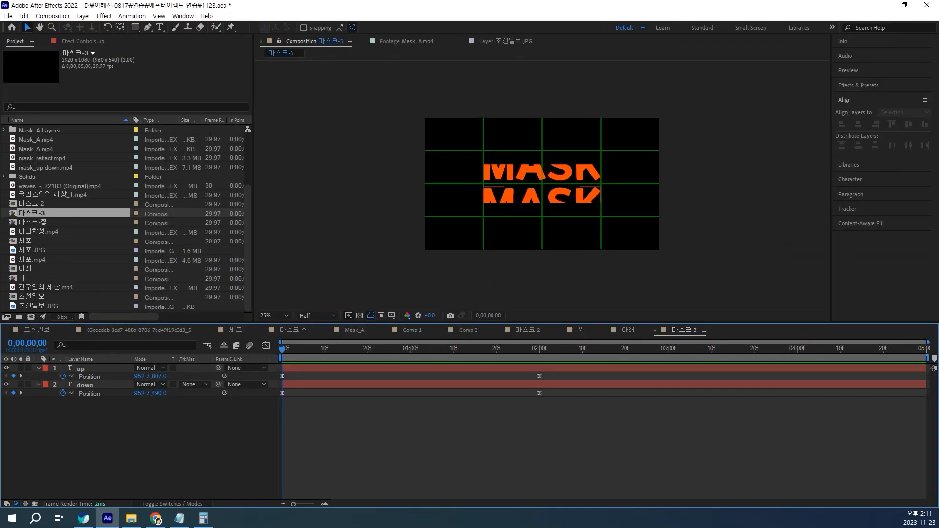
Solo the down layer and scrub through its motion to about 0;00;01;21, ending back at the first frame.
click(81, 369)
click(85, 386)
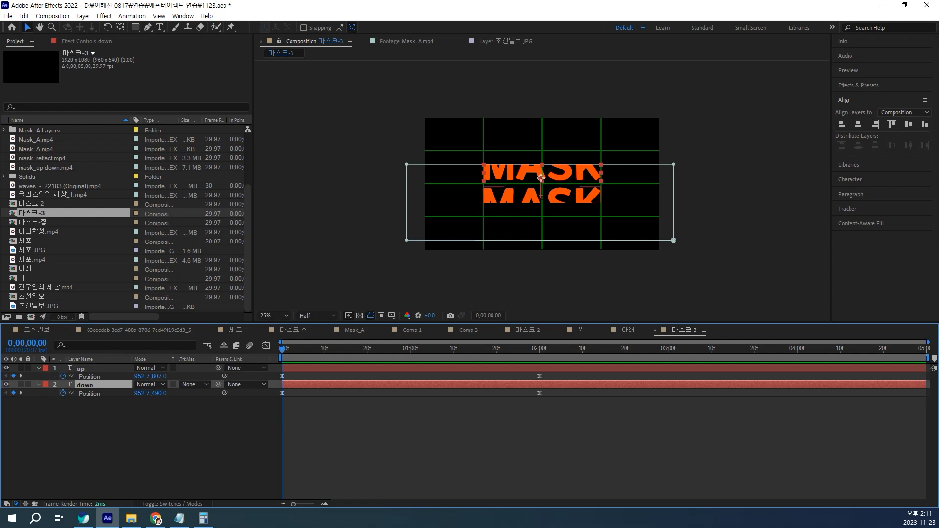
click(20, 385)
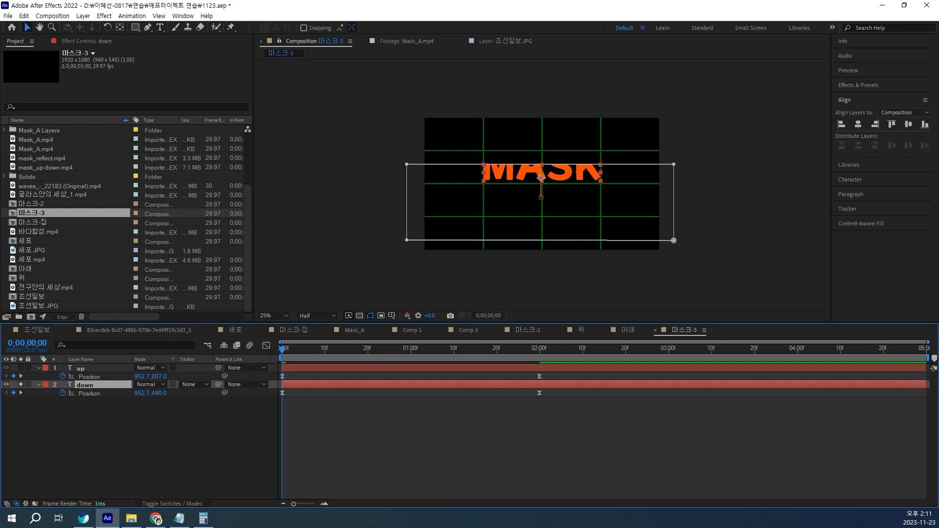
drag(282, 348, 501, 349)
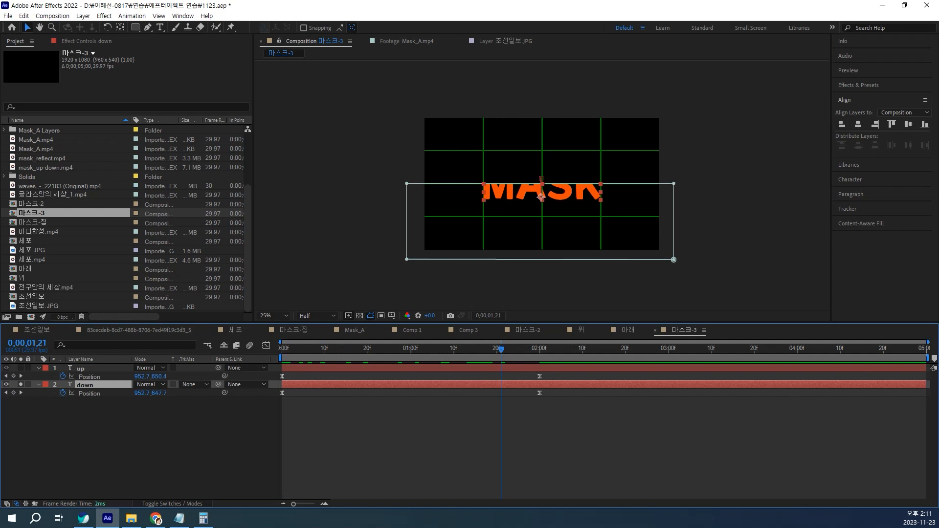
key(Home)
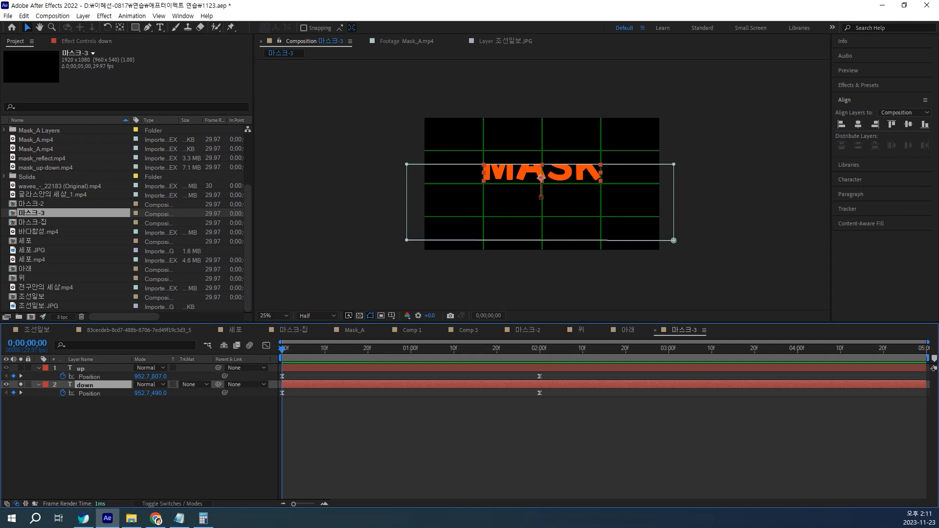
Try a second rectangular mask in Subtract mode over the upper text area of the down layer and preview the result.
click(135, 27)
drag(424, 140, 664, 182)
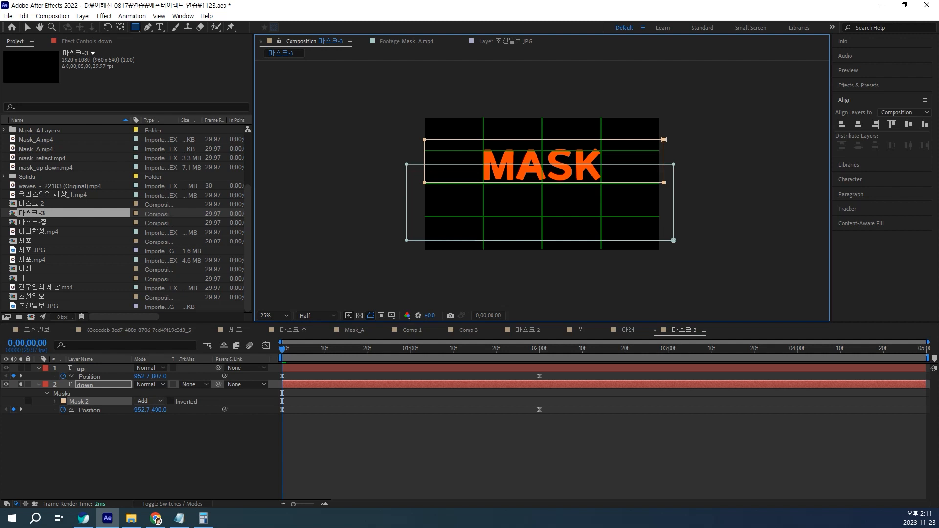
click(149, 402)
click(162, 434)
key(space)
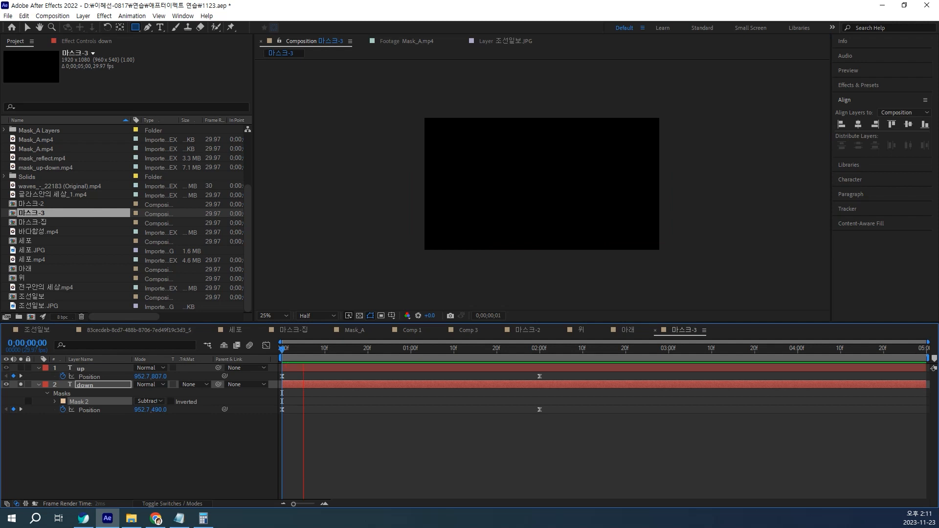
key(space)
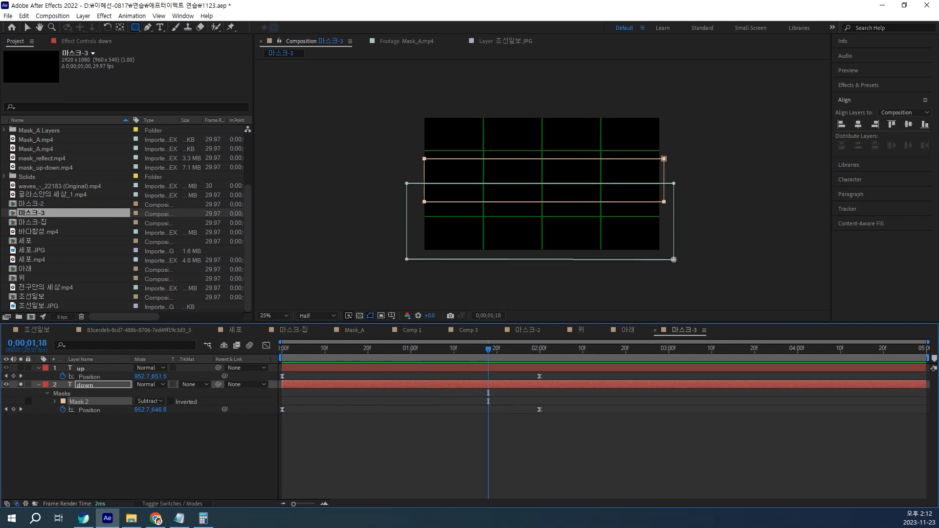
Switch the down layer's Mask 2 to Add mode, delete that mask and deselect everything.
click(150, 401)
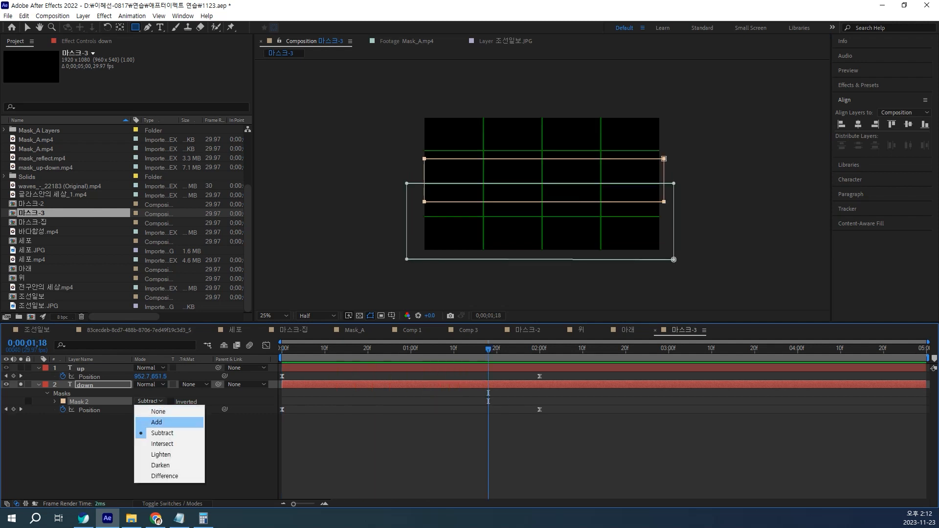
click(156, 422)
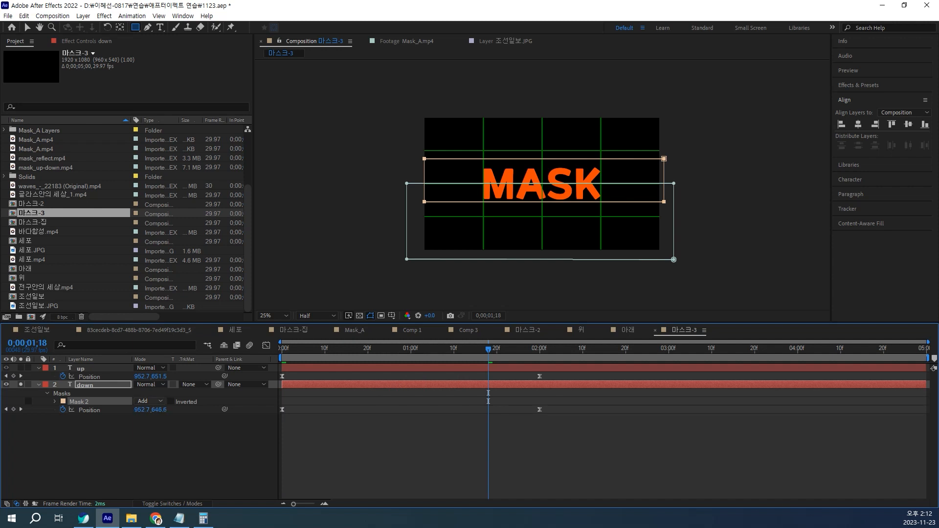
key(Delete)
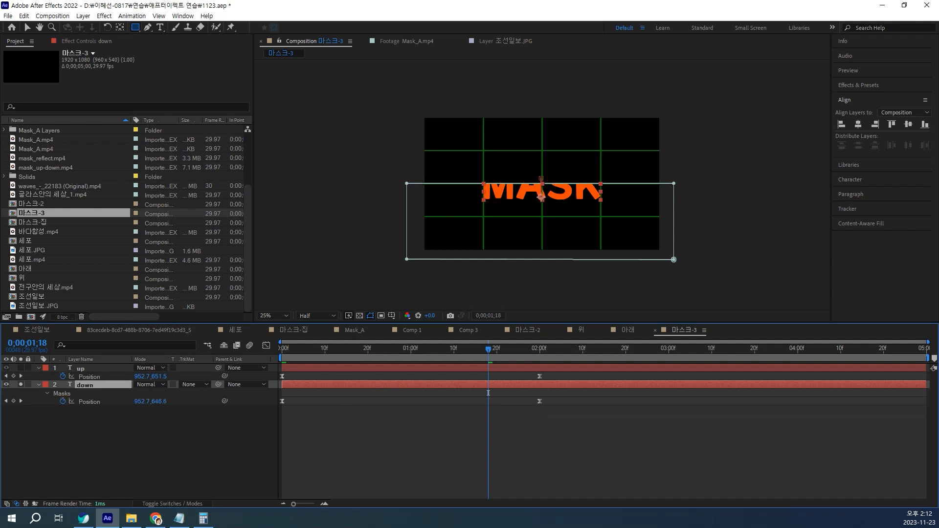
key(ctrl+shift+a)
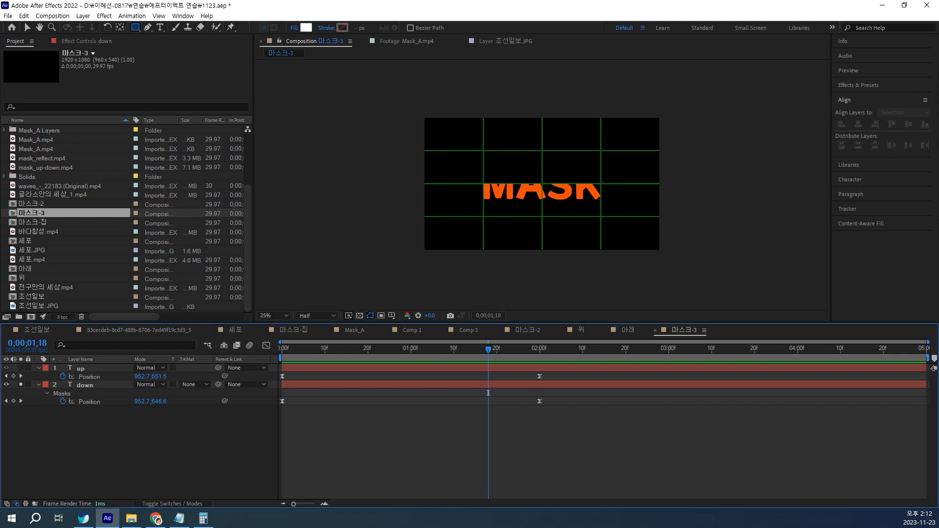
Step back to the first frame and select the down layer.
key(shift+Page_Up)
key(shift+Page_Up)
key(shift+Page_Up)
key(shift+Page_Up)
key(shift+Page_Up)
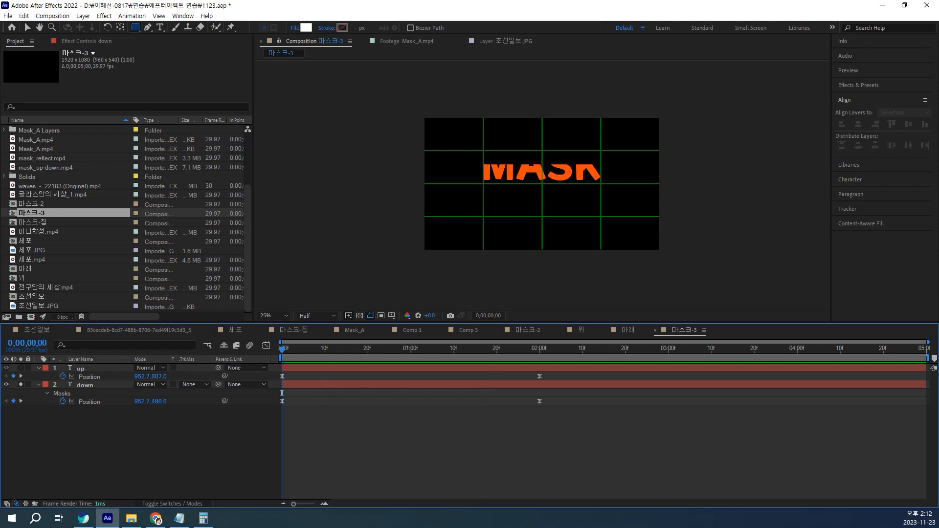
click(85, 386)
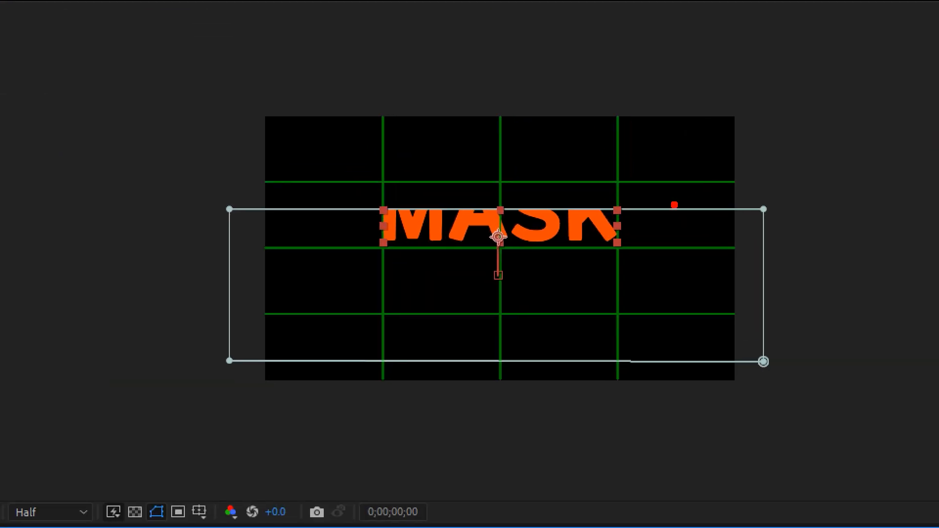
mouse_move(600, 111)
mouse_down()
mouse_move(600, 132)
mouse_move(649, 130)
mouse_up()
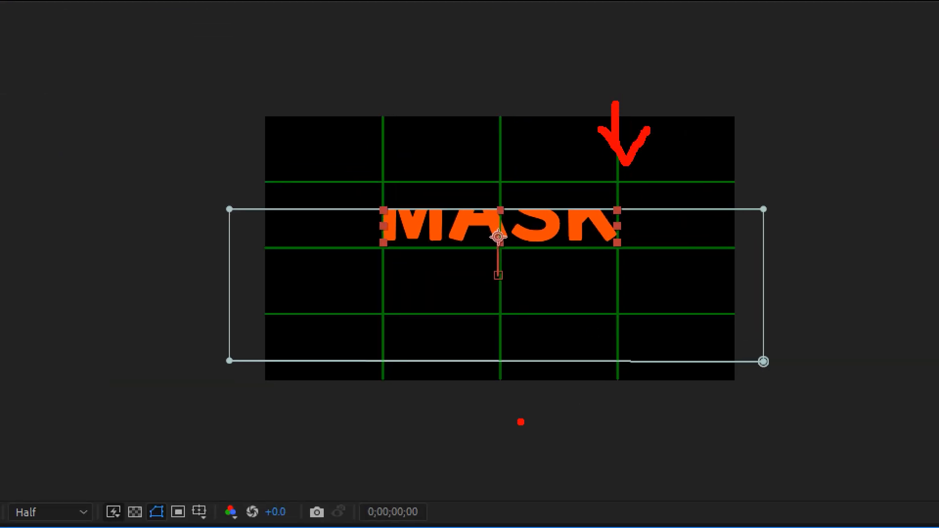
mouse_move(520, 422)
mouse_down()
mouse_move(521, 319)
mouse_move(463, 343)
mouse_up()
drag(521, 318, 590, 358)
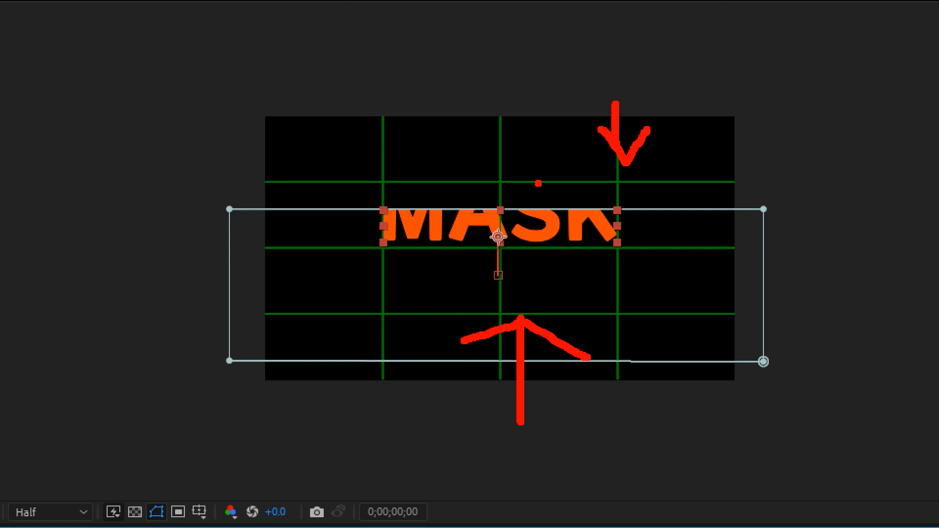
drag(537, 184, 459, 247)
drag(462, 180, 538, 232)
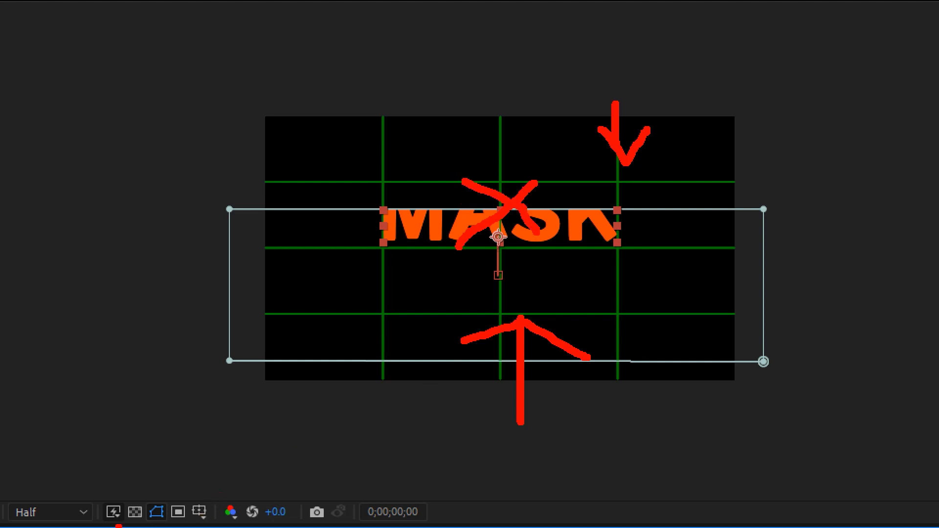
drag(39, 296, 262, 274)
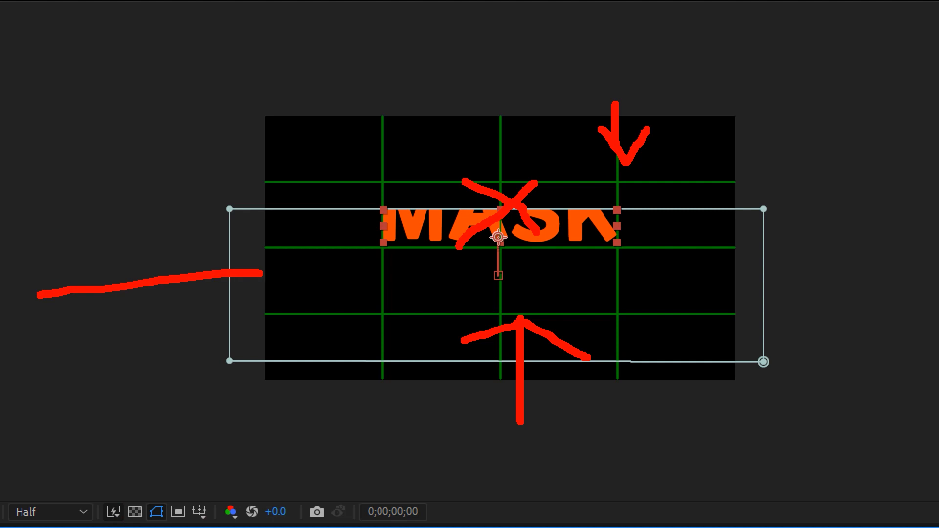
mouse_move(91, 321)
mouse_down()
mouse_move(64, 353)
mouse_move(120, 374)
mouse_up()
mouse_move(128, 345)
mouse_down()
mouse_move(136, 367)
mouse_move(146, 350)
mouse_move(179, 361)
mouse_move(199, 341)
mouse_move(244, 327)
mouse_move(256, 310)
mouse_move(277, 352)
mouse_up()
mouse_move(299, 307)
mouse_down()
mouse_move(314, 341)
mouse_move(322, 303)
mouse_move(326, 333)
mouse_up()
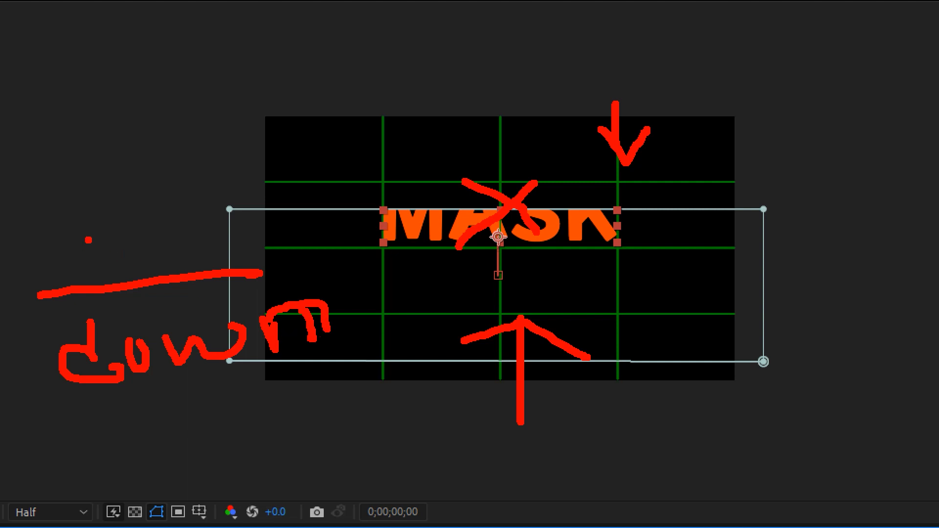
mouse_move(80, 201)
mouse_down()
mouse_move(103, 238)
mouse_move(125, 203)
mouse_up()
mouse_move(134, 184)
mouse_down()
mouse_move(164, 266)
mouse_move(196, 188)
mouse_move(154, 206)
mouse_up()
click(259, 243)
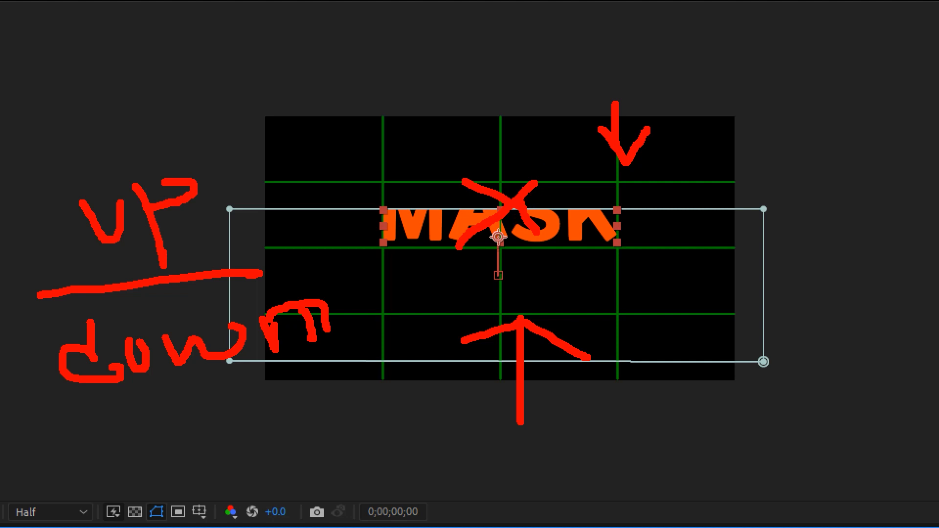
mouse_move(22, 312)
mouse_down()
mouse_move(306, 338)
mouse_move(19, 409)
mouse_move(76, 313)
mouse_up()
mouse_move(347, 264)
mouse_down()
mouse_move(675, 255)
mouse_move(657, 353)
mouse_move(458, 376)
mouse_move(377, 377)
mouse_move(372, 268)
mouse_up()
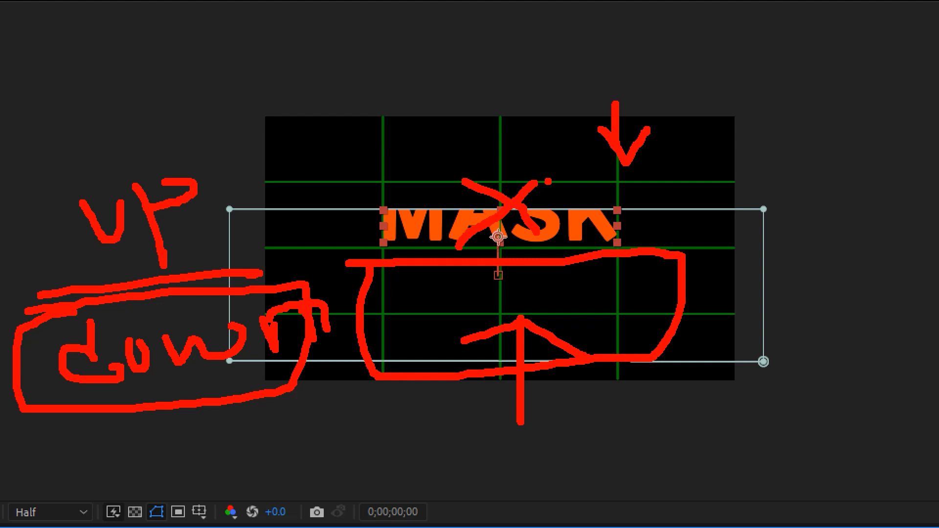
key(Escape)
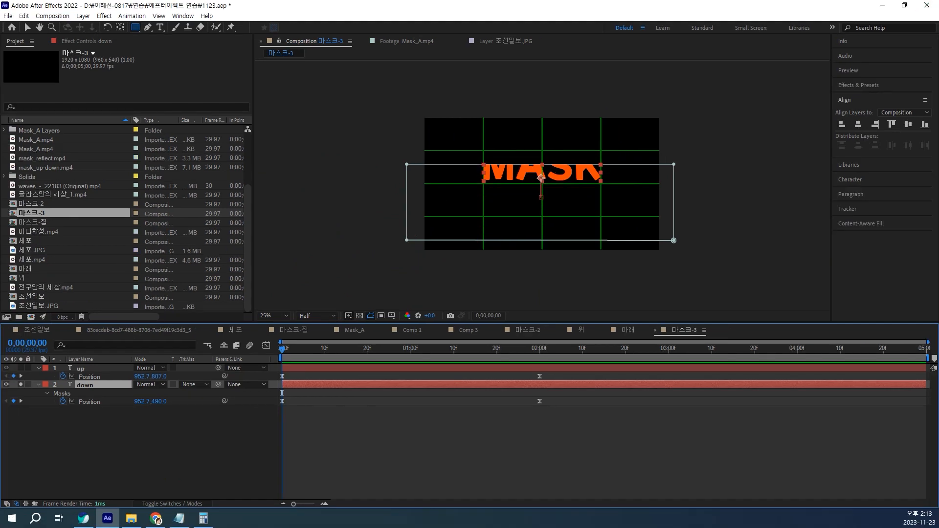
key(ctrl+1)
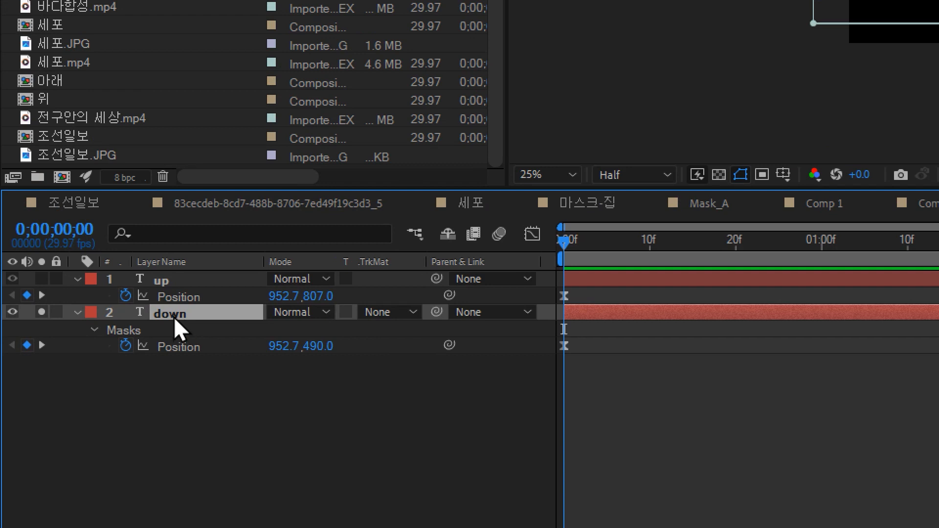
Pre-compose the down layer as down Comp 1, moving all attributes into the new composition.
right_click(174, 316)
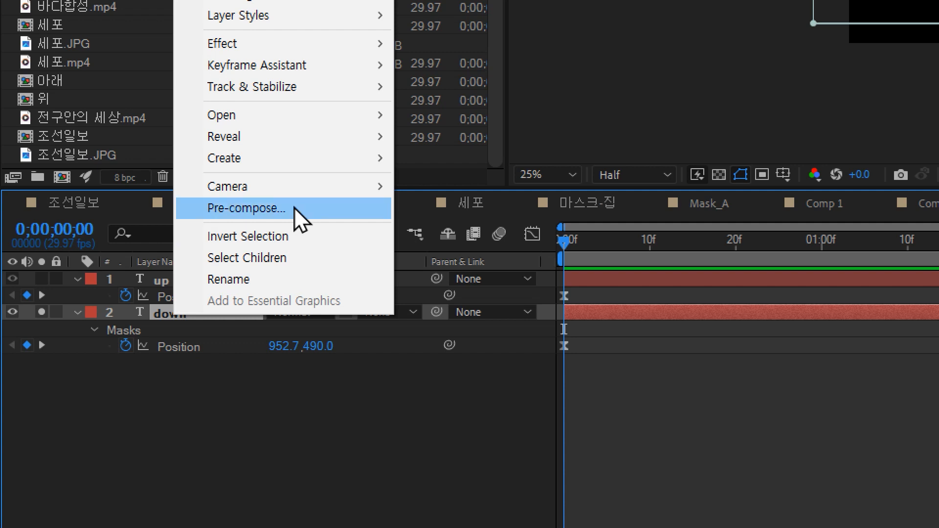
click(295, 209)
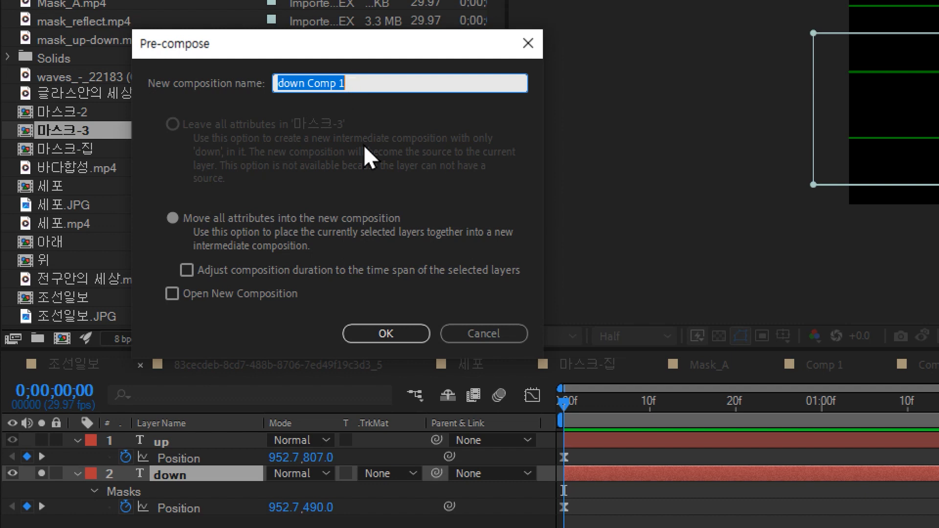
click(389, 327)
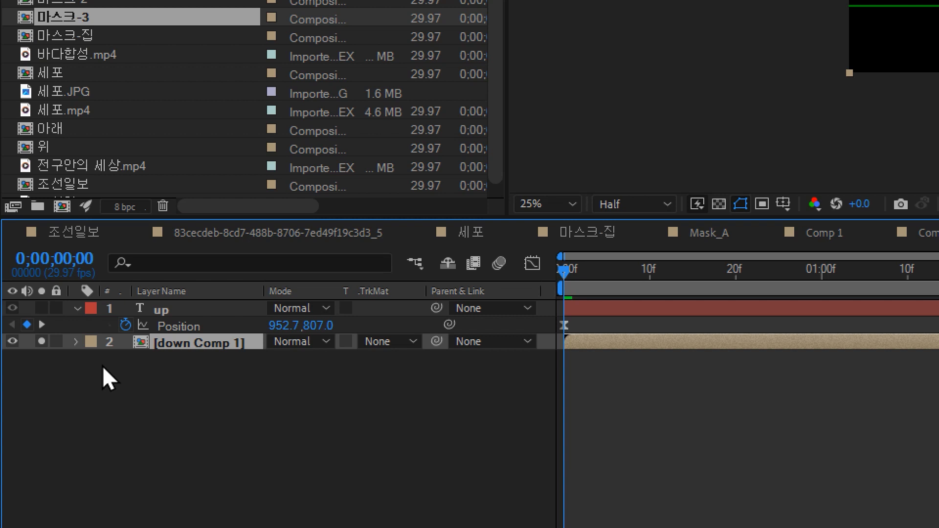
click(177, 309)
right_click(175, 309)
click(259, 206)
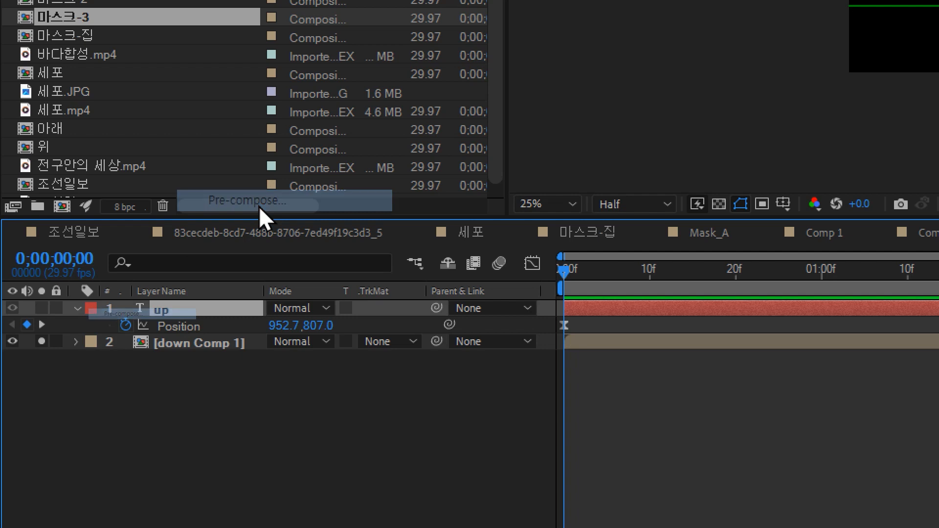
click(476, 201)
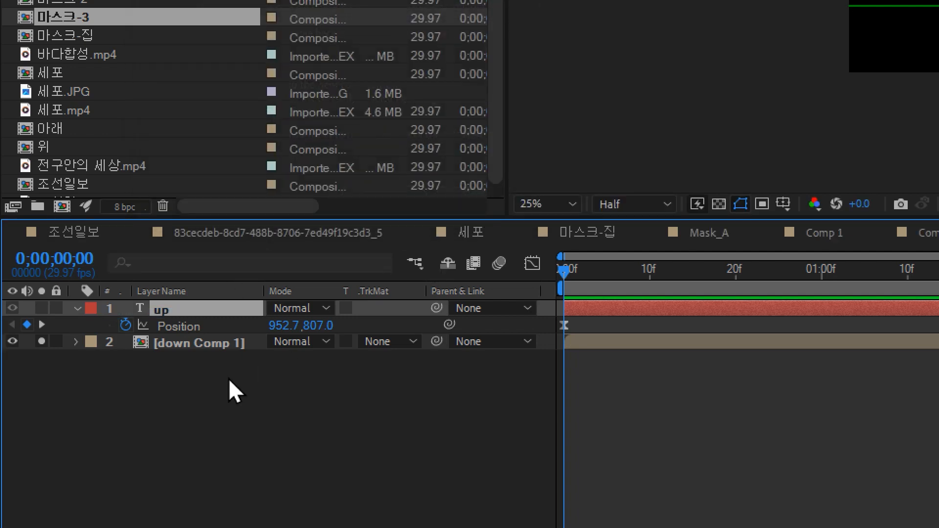
Try a rectangular mask over the lower half of down Comp 1 and check its upper edge against the centre grid line.
click(210, 364)
click(207, 341)
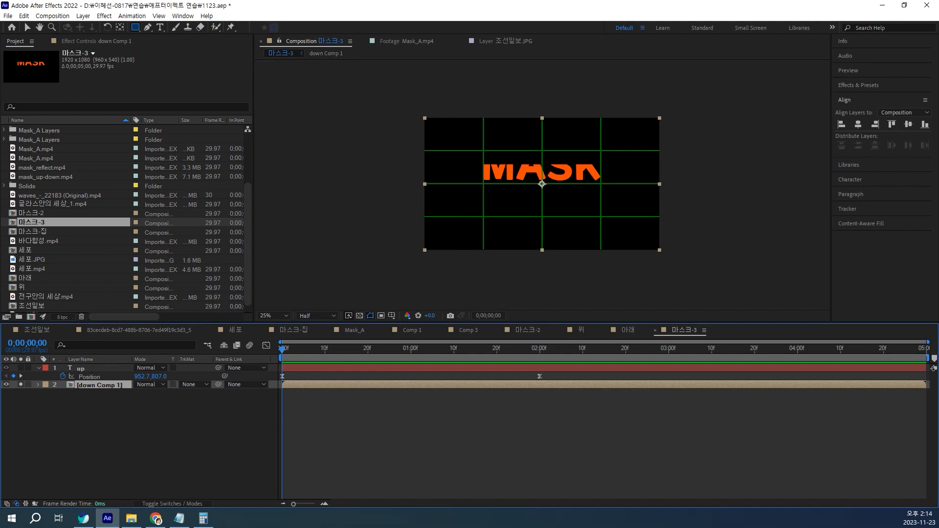
mouse_move(411, 267)
mouse_down()
mouse_move(679, 224)
mouse_move(680, 184)
mouse_up()
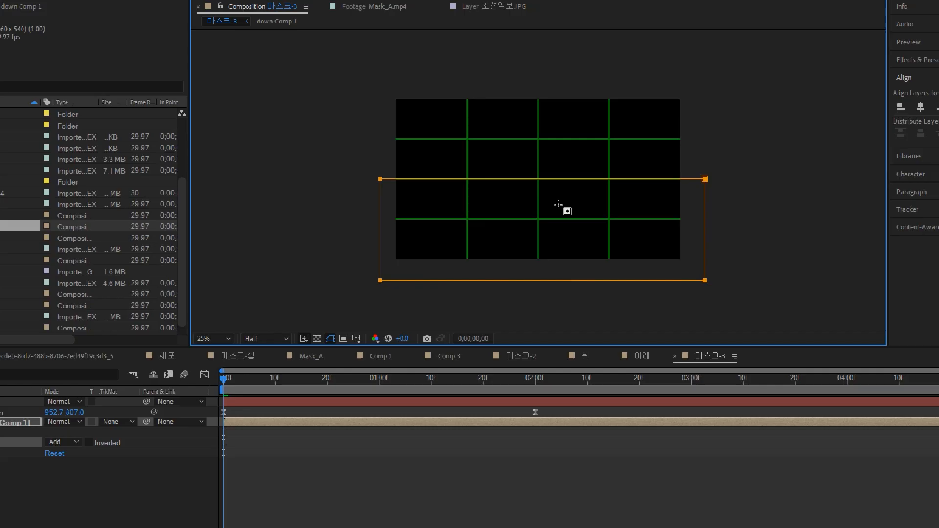
scroll(559, 205, up, 4)
scroll(549, 201, up, 1)
scroll(538, 190, up, 1)
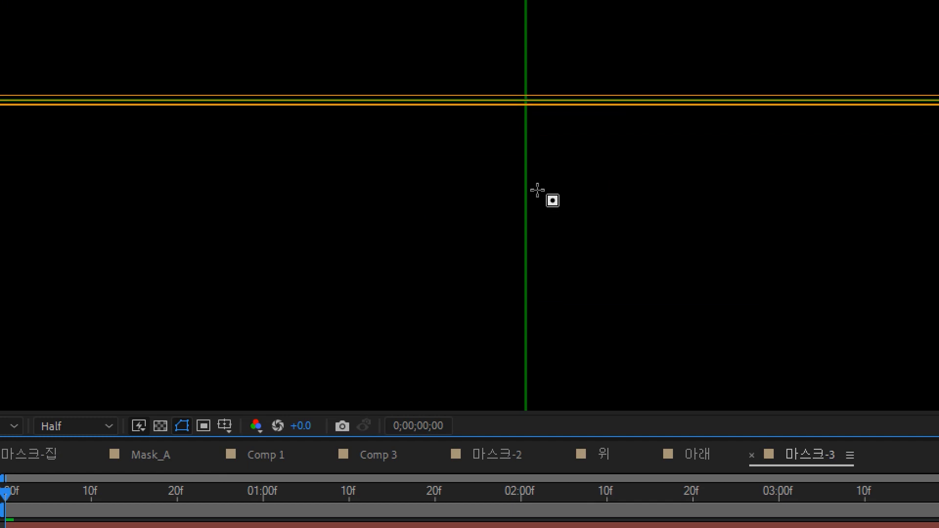
scroll(538, 190, down, 2)
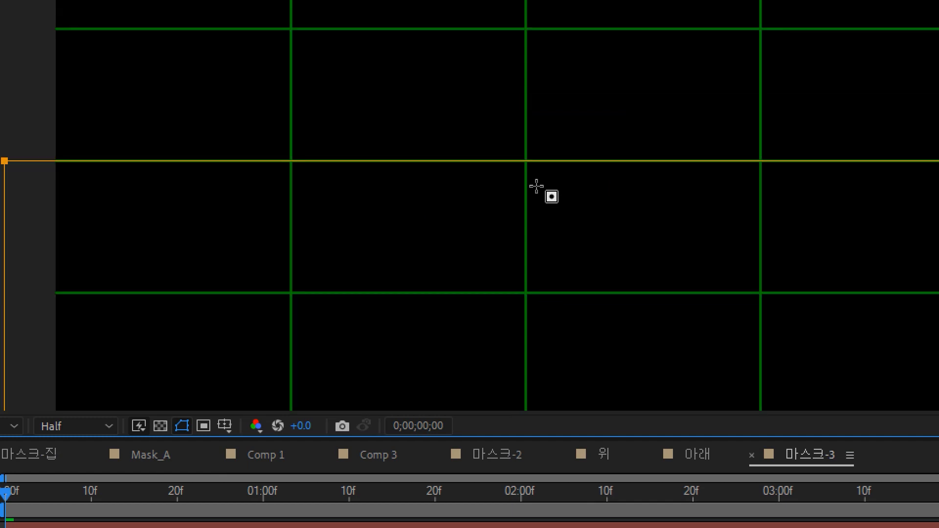
scroll(537, 186, down, 4)
scroll(537, 186, up, 5)
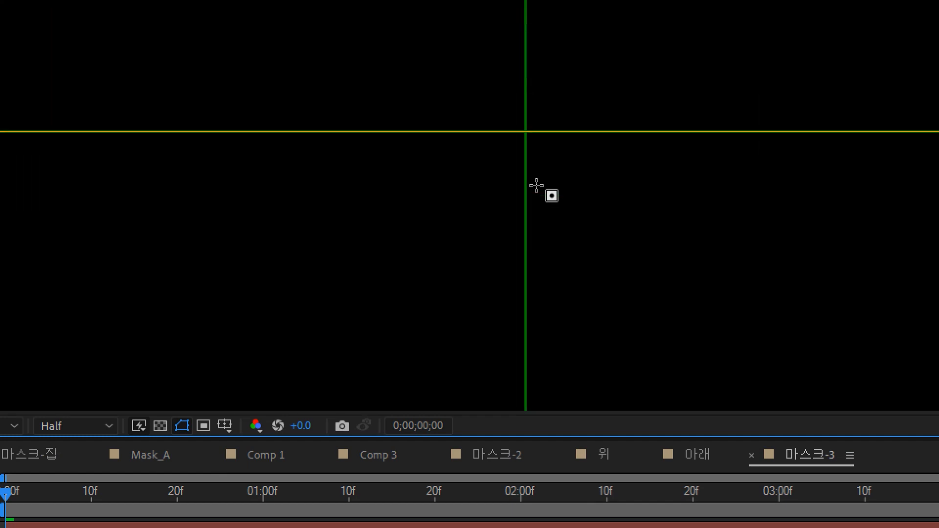
scroll(537, 186, up, 2)
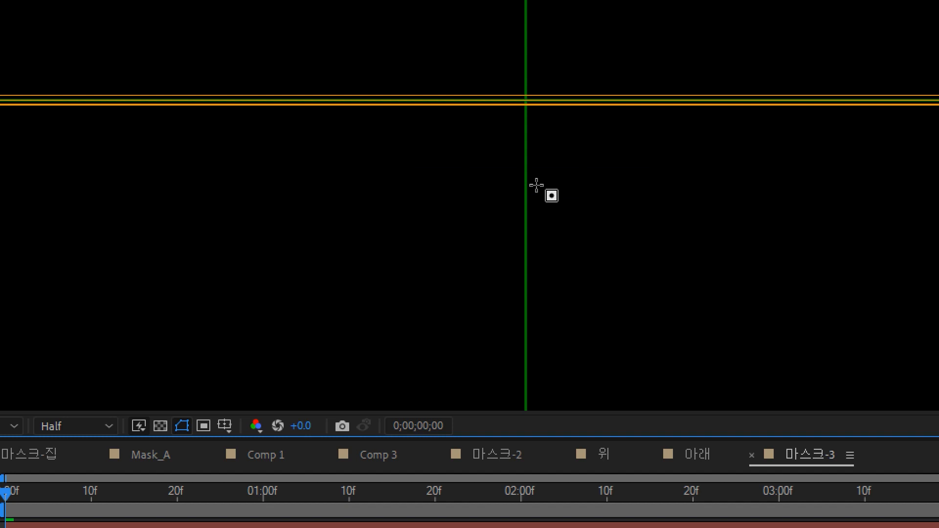
Open the down Comp 1 composition, return to 마스크-3 and scrub to 0;00;00;03 with the whole frame in view.
double_click(551, 99)
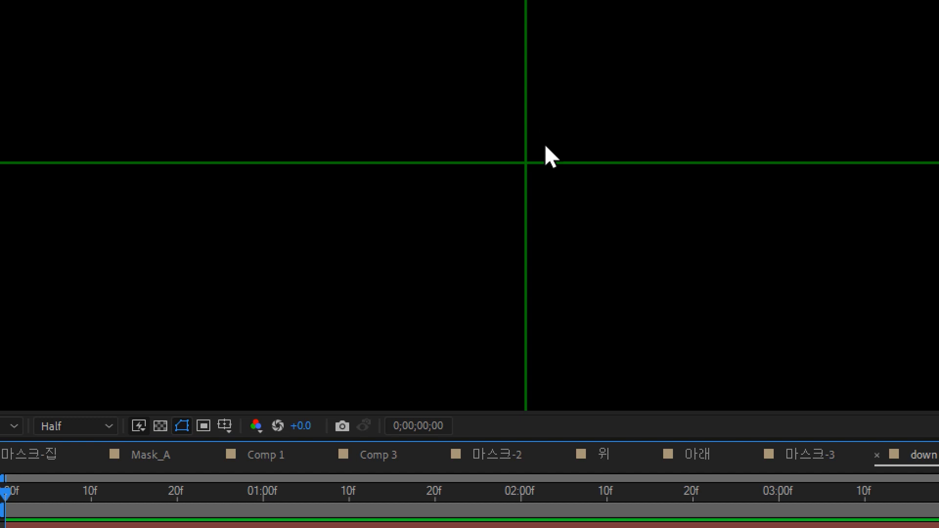
scroll(545, 146, down, 6)
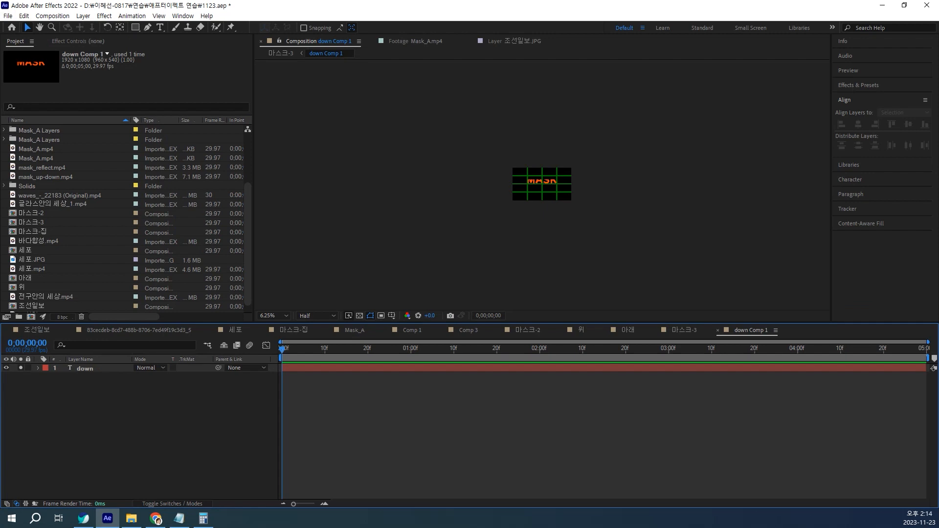
click(684, 331)
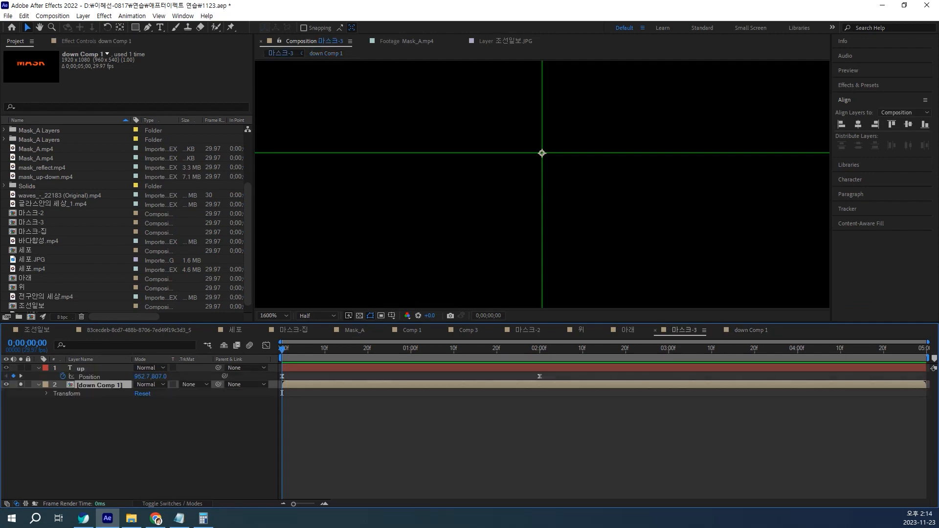
click(67, 394)
drag(354, 349, 295, 349)
scroll(542, 184, down, 6)
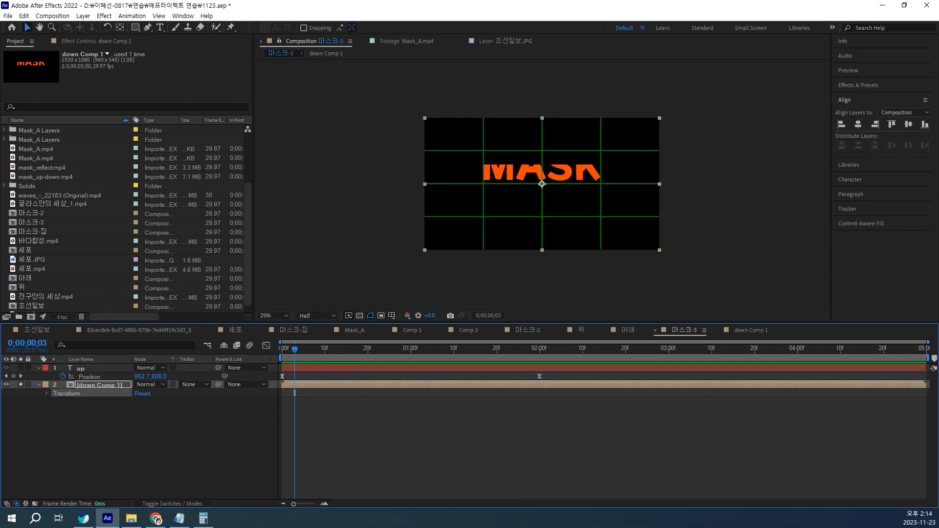
Draw a rectangular mask on down Comp 1 covering the frame's lower half, extending beyond its sides and lower edge.
click(100, 386)
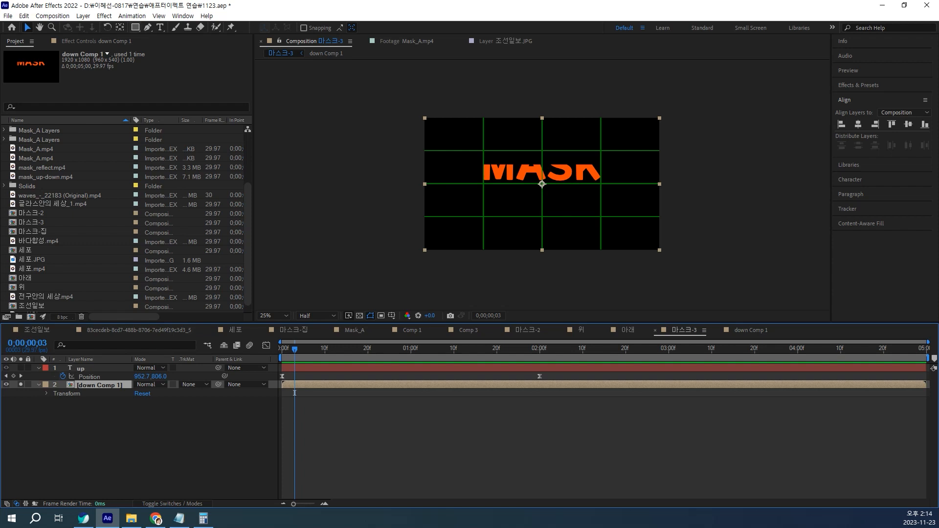
click(38, 385)
click(135, 27)
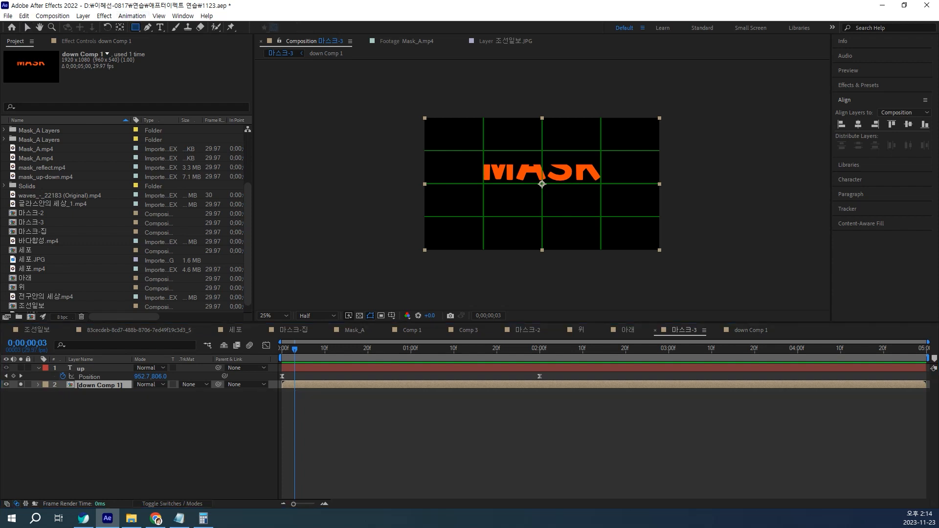
drag(401, 266, 707, 184)
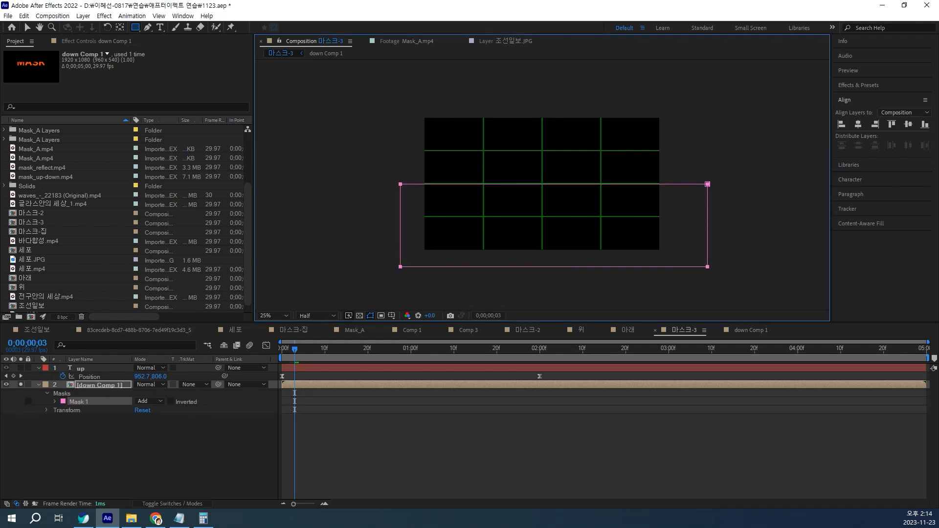
Align the upper edge of down Comp 1's Mask 1 exactly with the horizontal centre grid line.
key(v)
scroll(542, 184, up, 6)
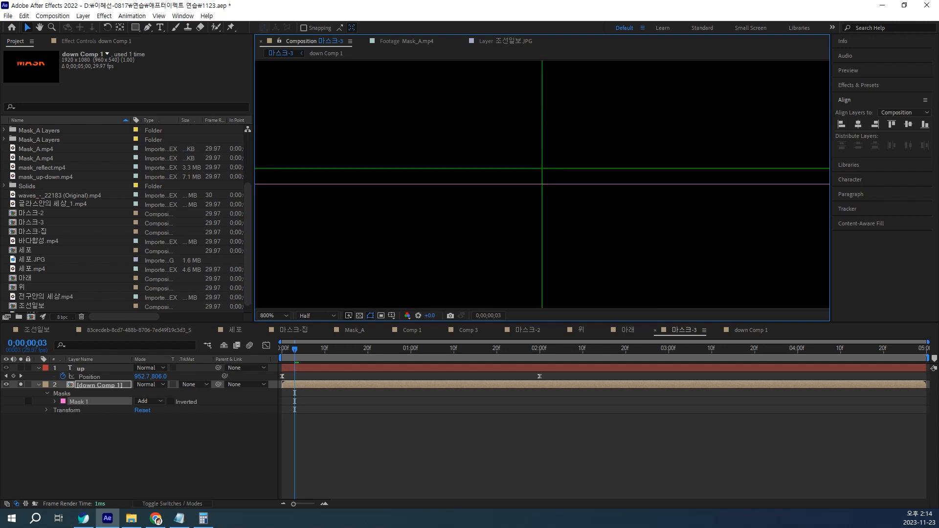
scroll(542, 184, down, 4)
scroll(542, 184, up, 4)
drag(640, 184, 404, 199)
drag(698, 199, 697, 183)
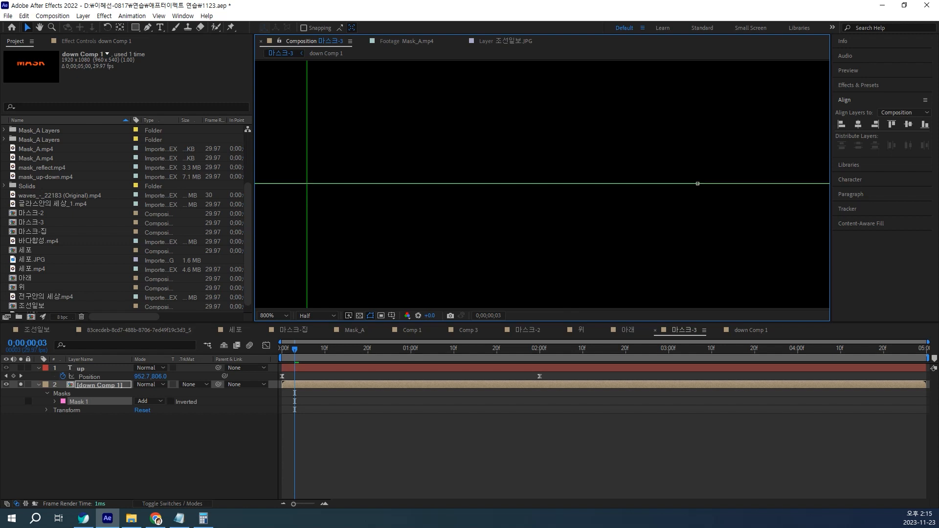
Play the soloed down Comp 1 from the first frame to check how the masked text rises, ending back at the start.
scroll(697, 184, down, 7)
scroll(698, 184, up, 1)
drag(294, 350, 274, 348)
key(space)
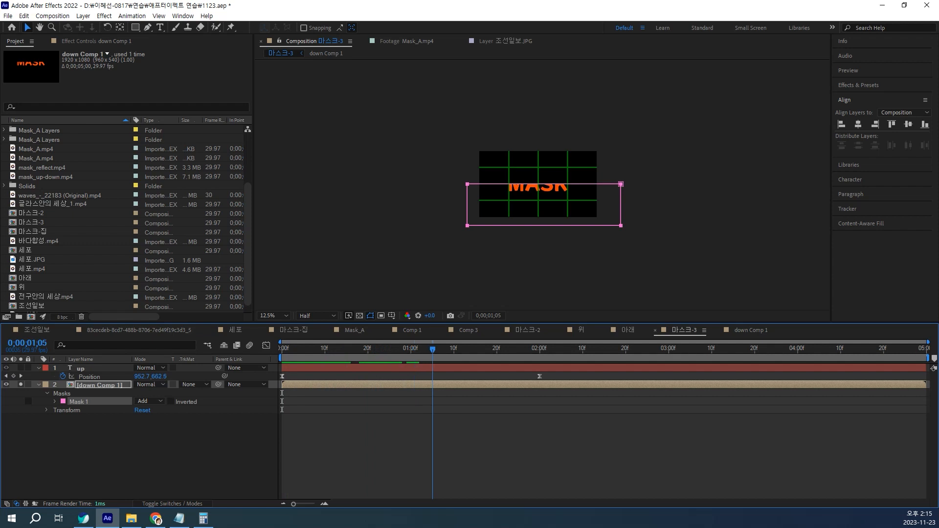
key(space)
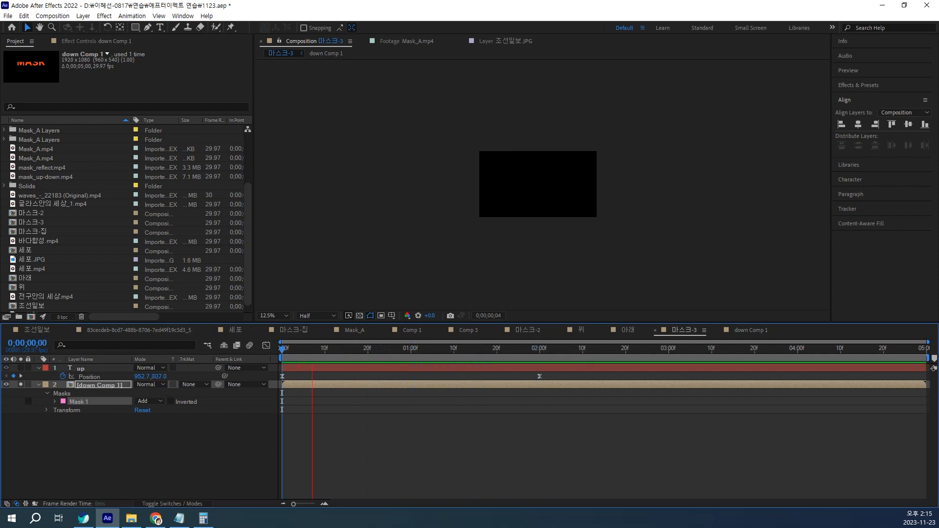
key(space)
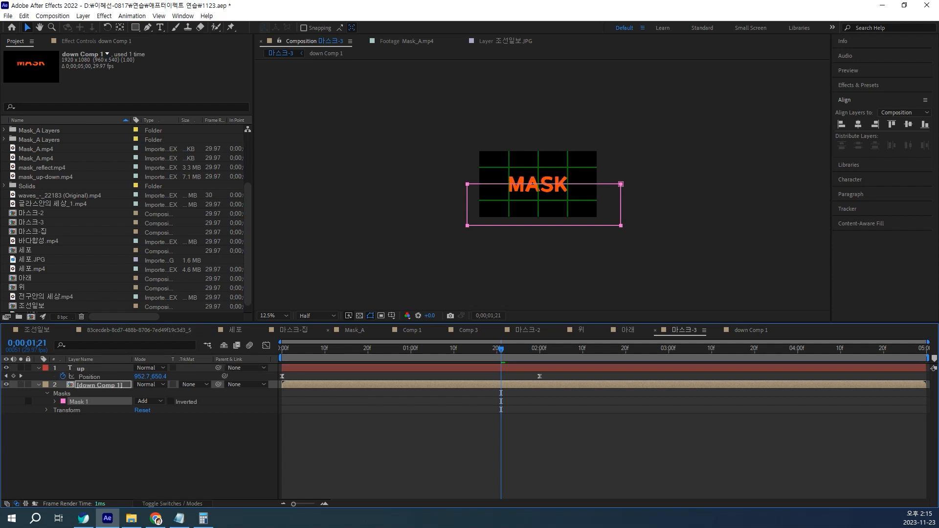
key(space)
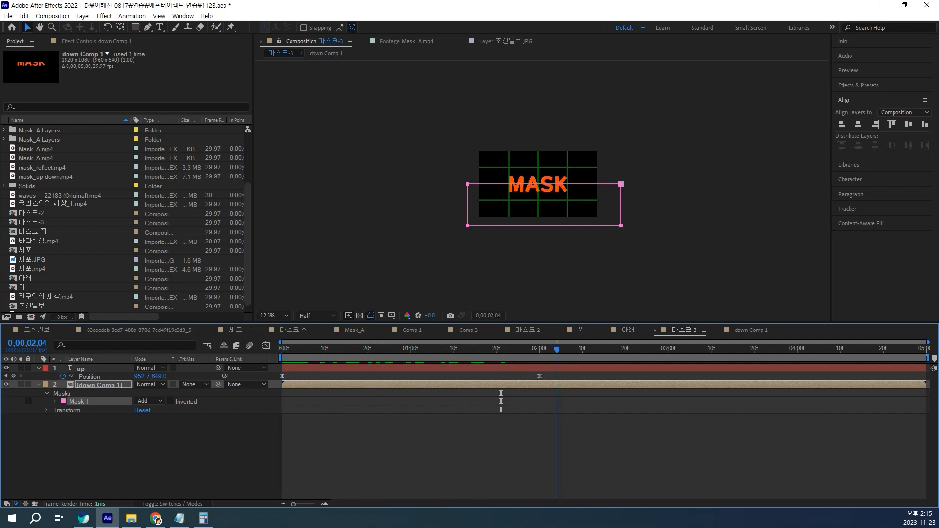
key(space)
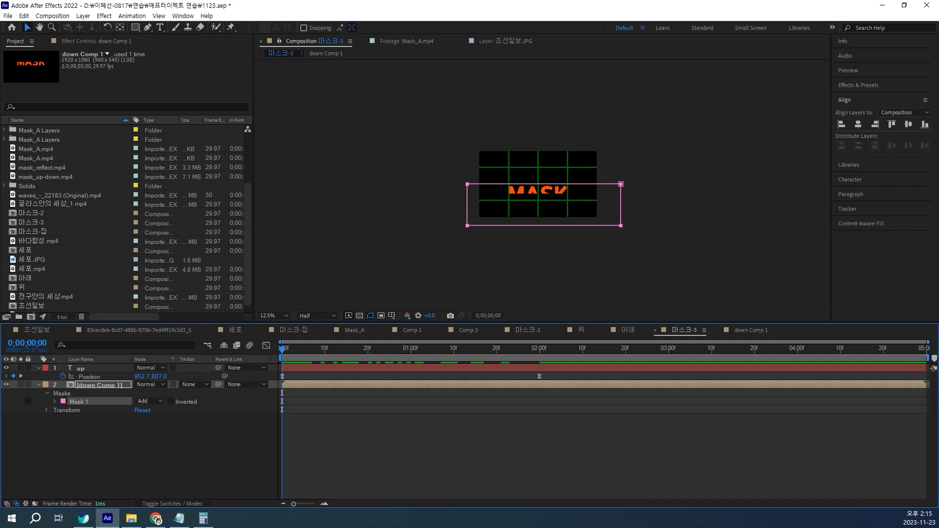
Solo the up layer instead of down Comp 1 and preview its motion from the first frame.
click(81, 369)
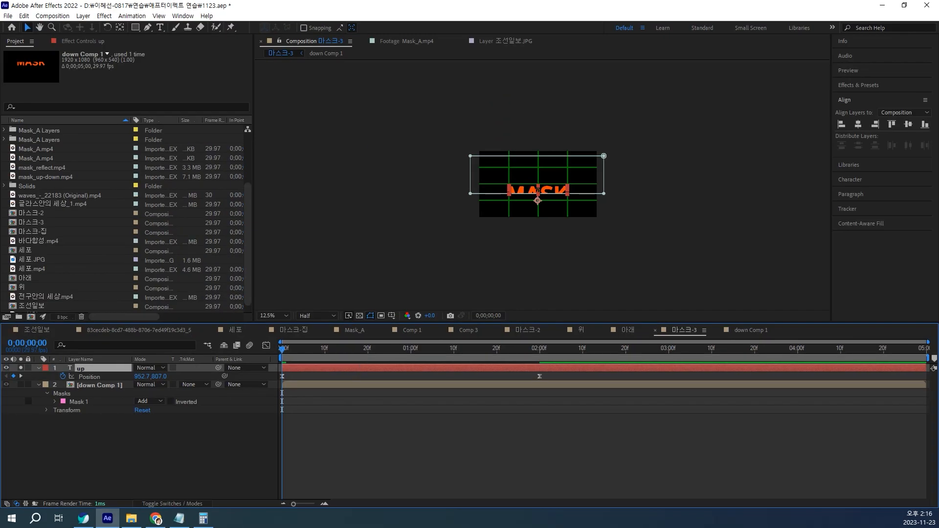
key(space)
key(space)
scroll(542, 185, up, 3)
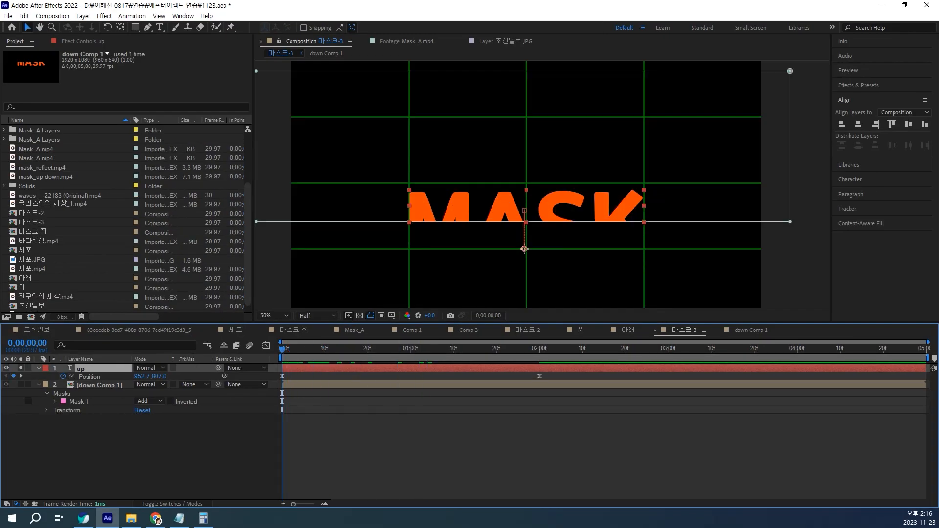
key(space)
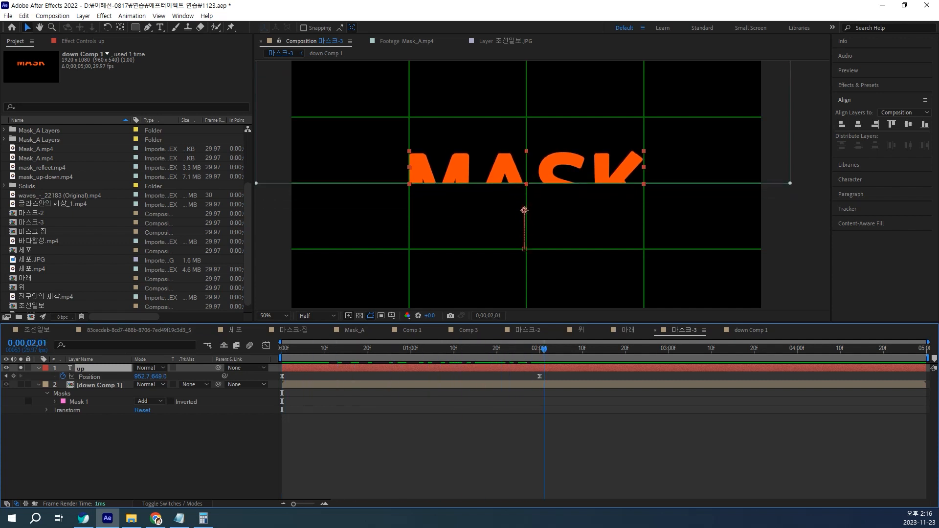
key(space)
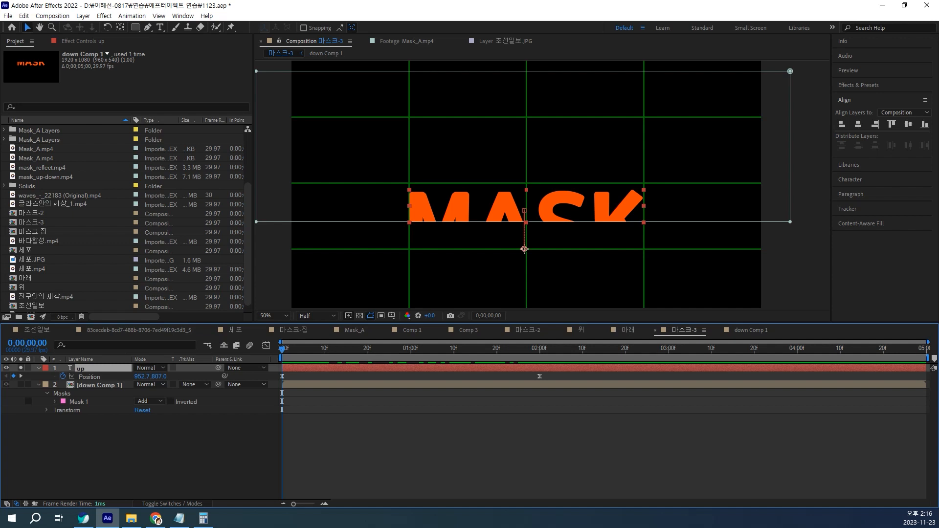
Pre-compose the up layer as up Comp 1, moving all attributes into the new composition.
right_click(107, 368)
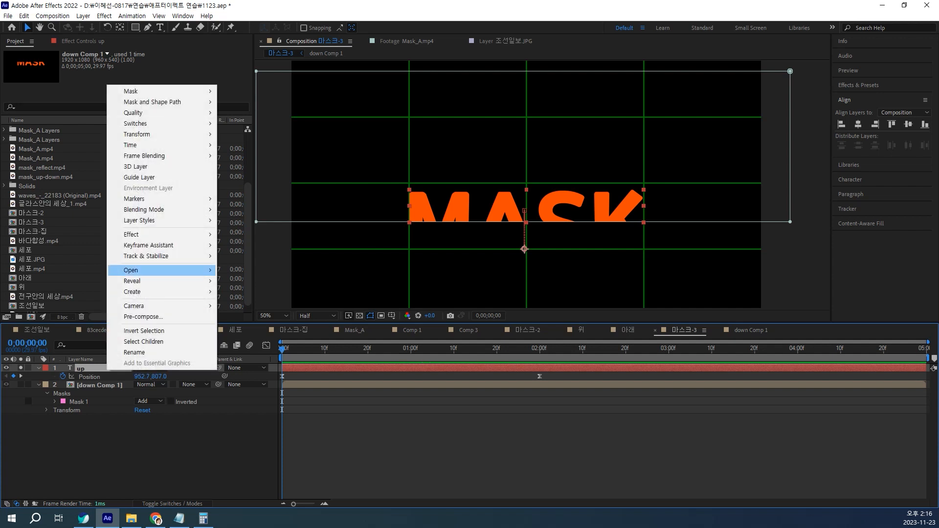
click(142, 317)
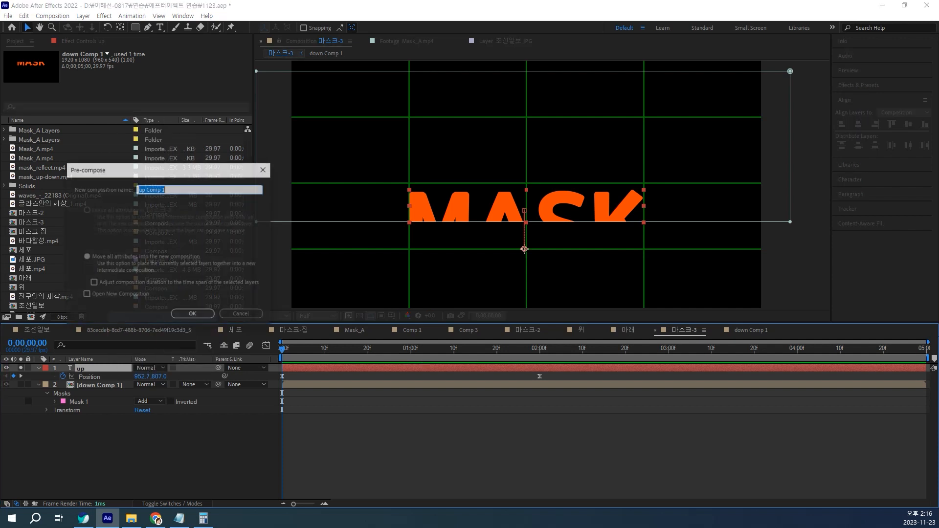
click(193, 314)
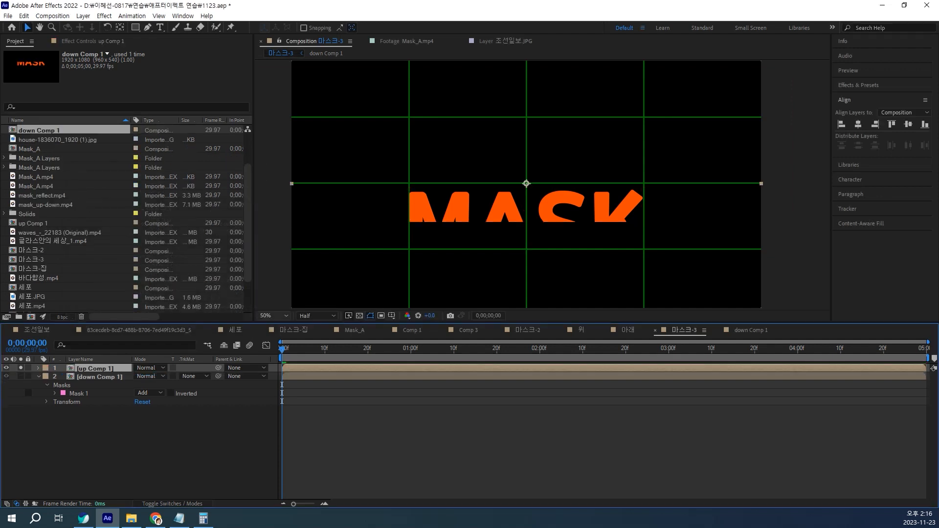
Draw a rectangular mask on up Comp 1 covering the frame's upper half down to the horizontal centre grid line.
scroll(509, 196, down, 1)
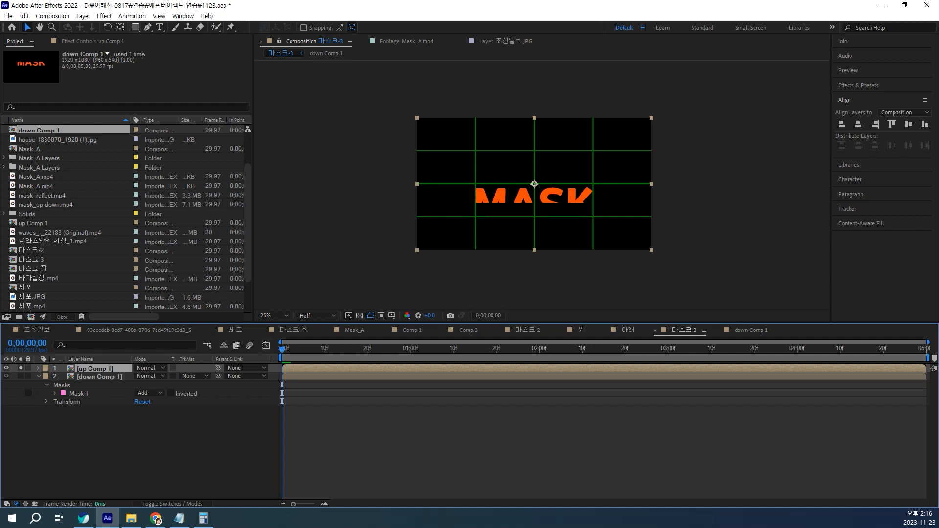
click(135, 27)
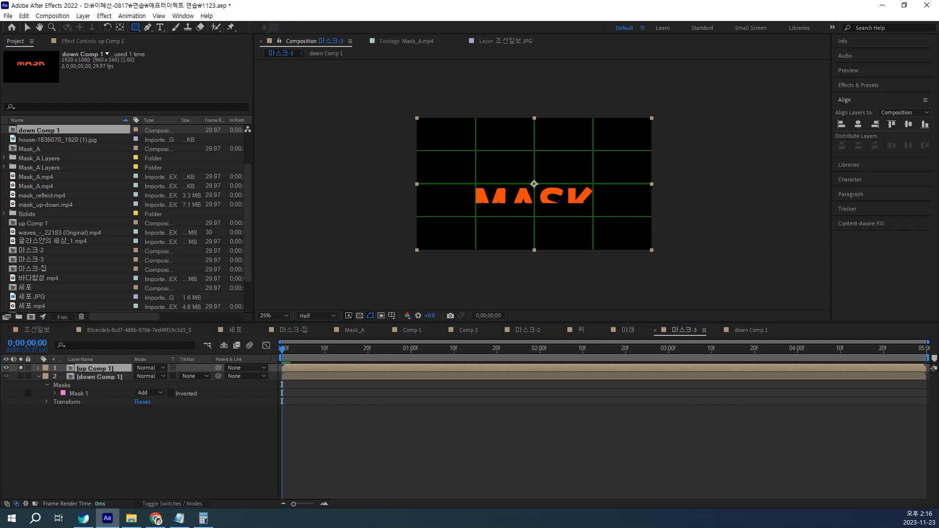
drag(391, 102, 674, 183)
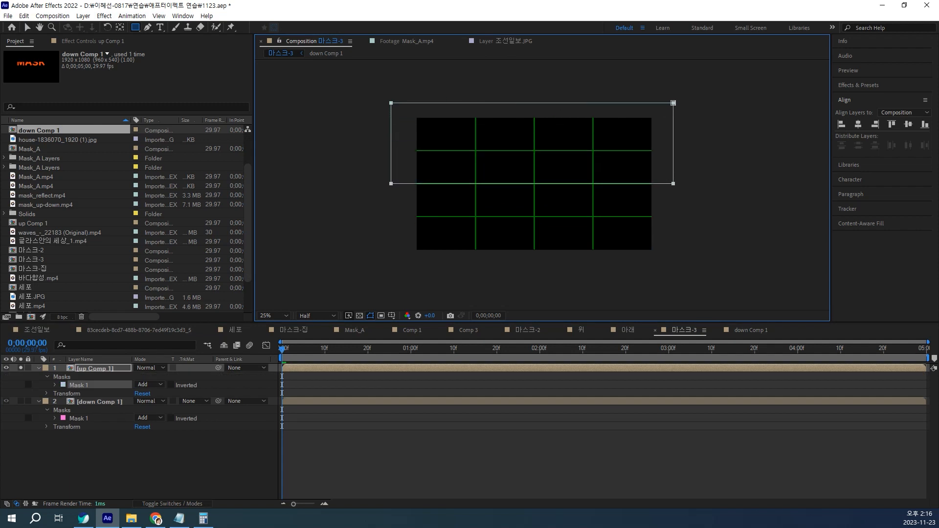
Check the mask edges of up Comp 1 and down Comp 1 against the centre line, and preview the soloed up Comp 1.
scroll(542, 184, up, 7)
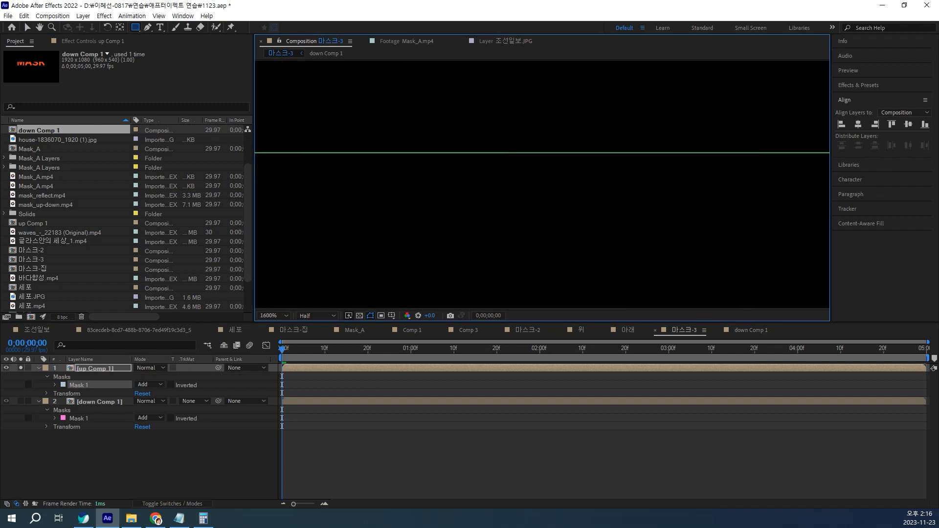
scroll(542, 182, down, 11)
scroll(542, 182, up, 4)
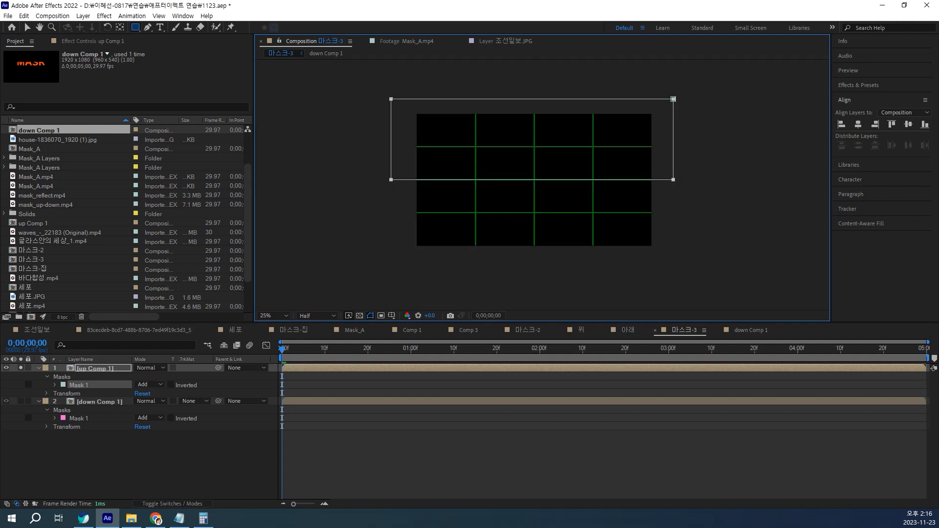
click(100, 401)
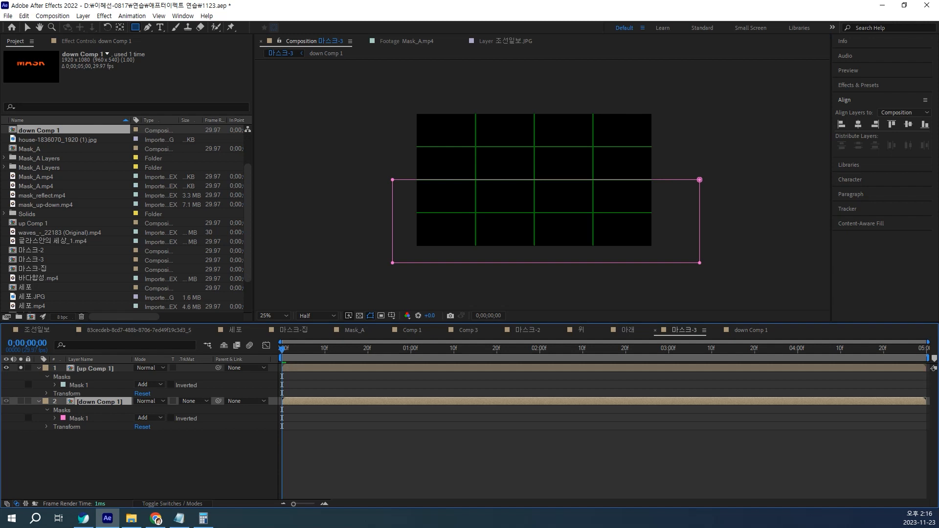
click(95, 368)
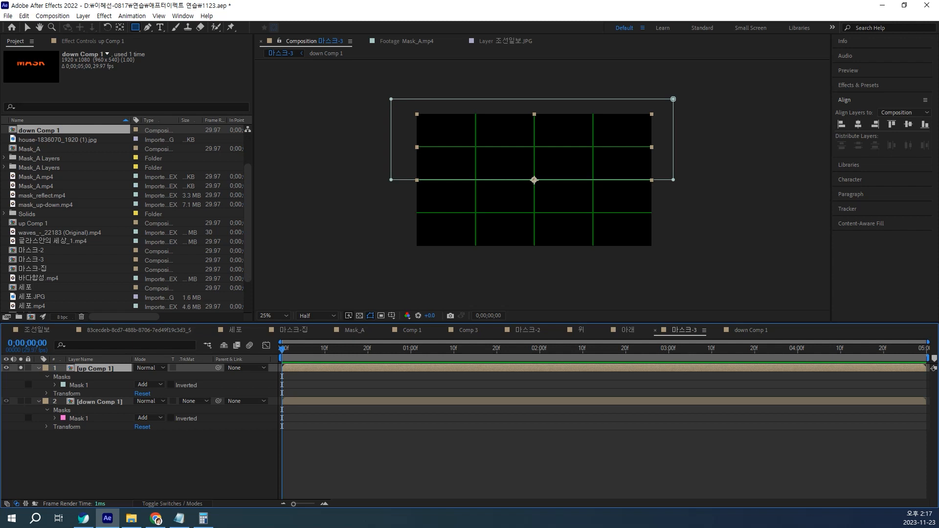
key(space)
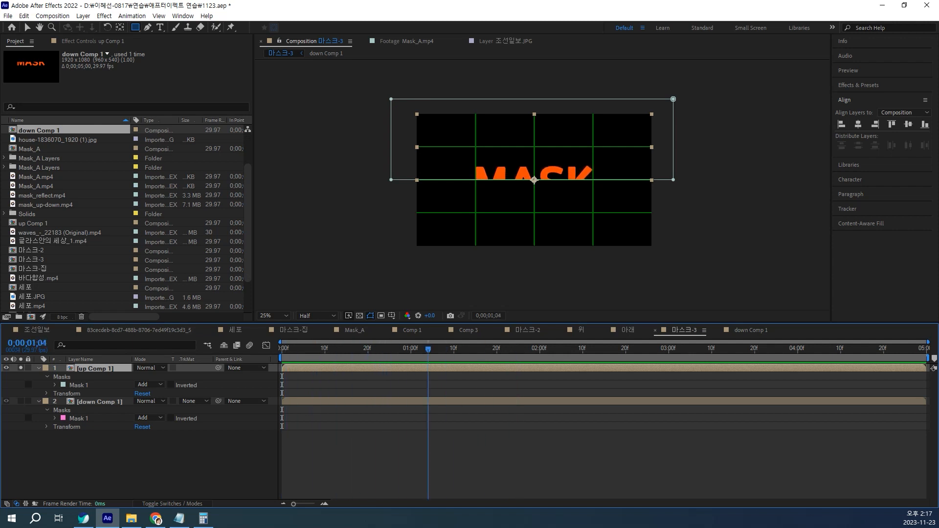
key(space)
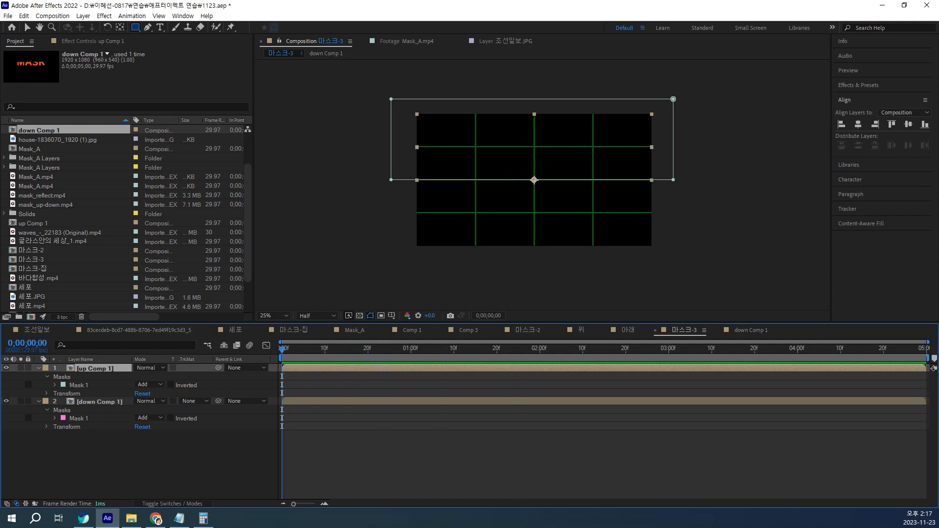
Play up Comp 1 and down Comp 1 together from the first frame, without solo, to check how the MASK text halves meet.
key(space)
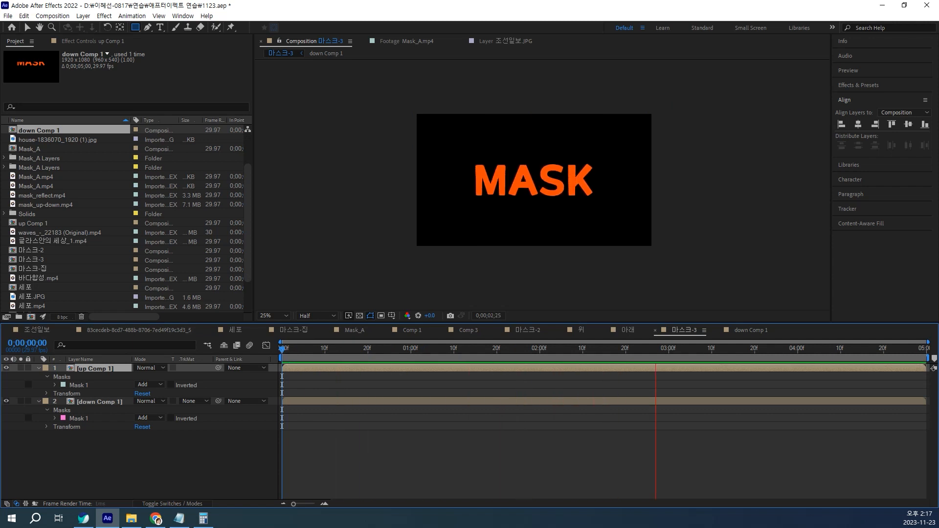
key(space)
key(Home)
key(space)
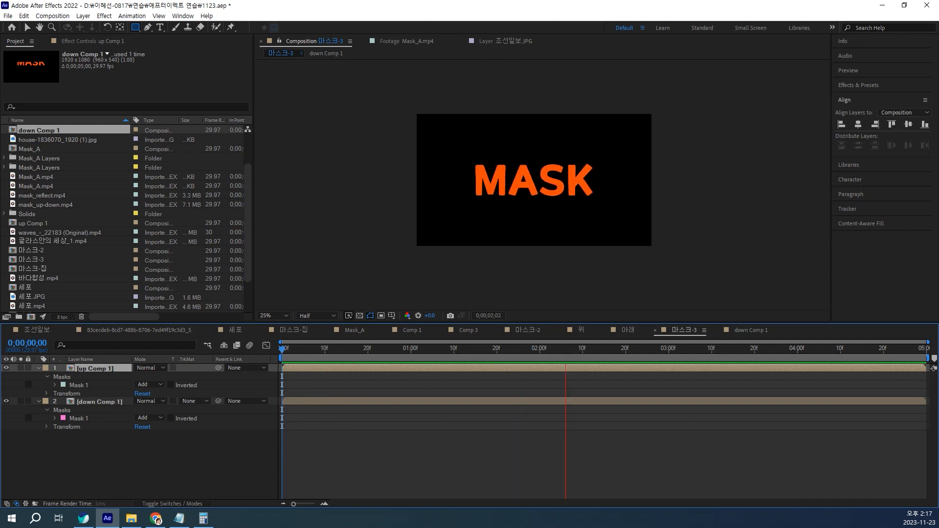
key(space)
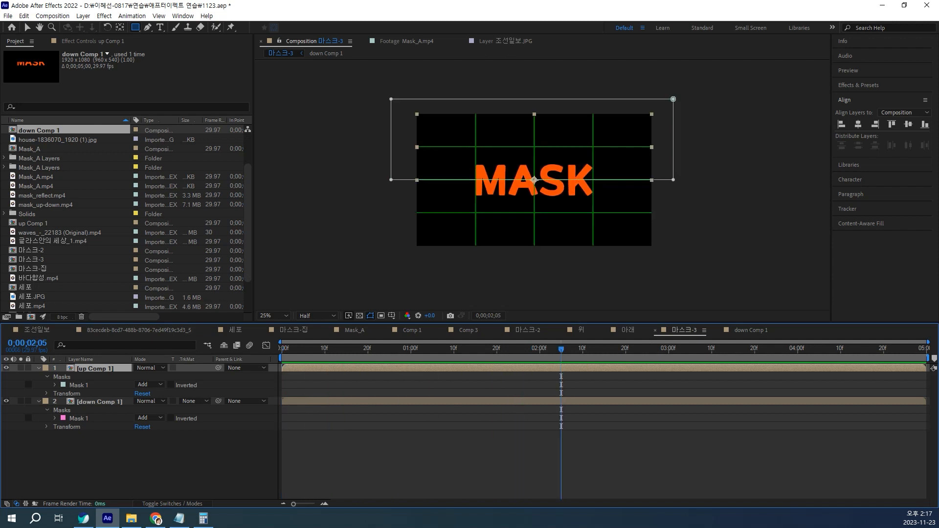
Inside up Comp 1, move the up layer's final Position keyframe to 0;00;01;20.
double_click(96, 368)
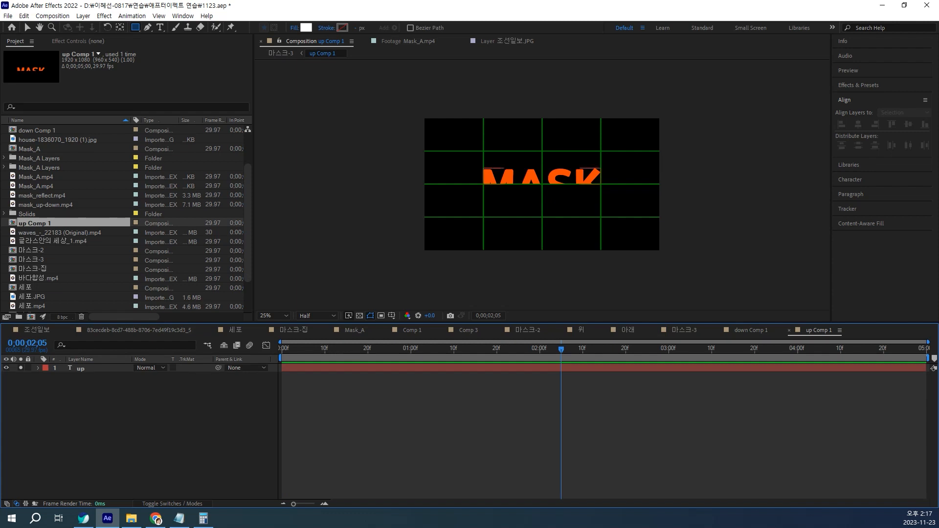
click(93, 368)
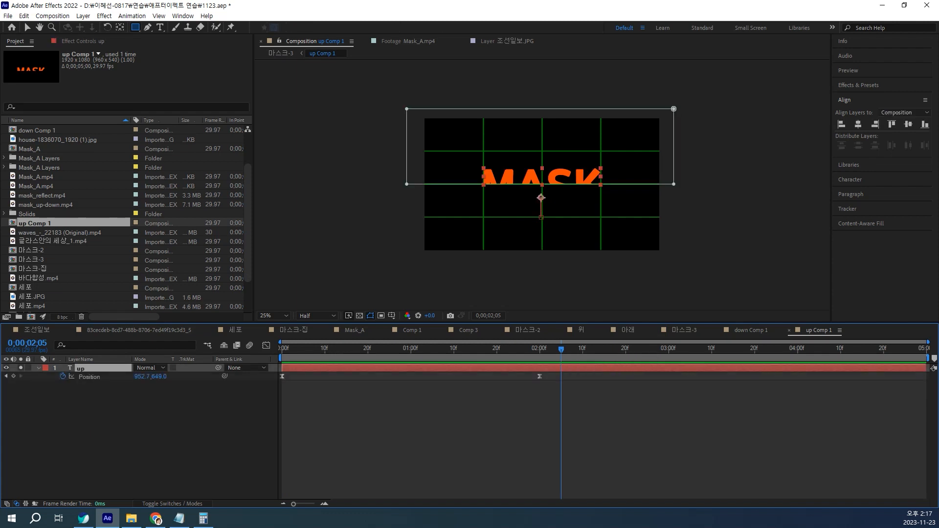
click(27, 343)
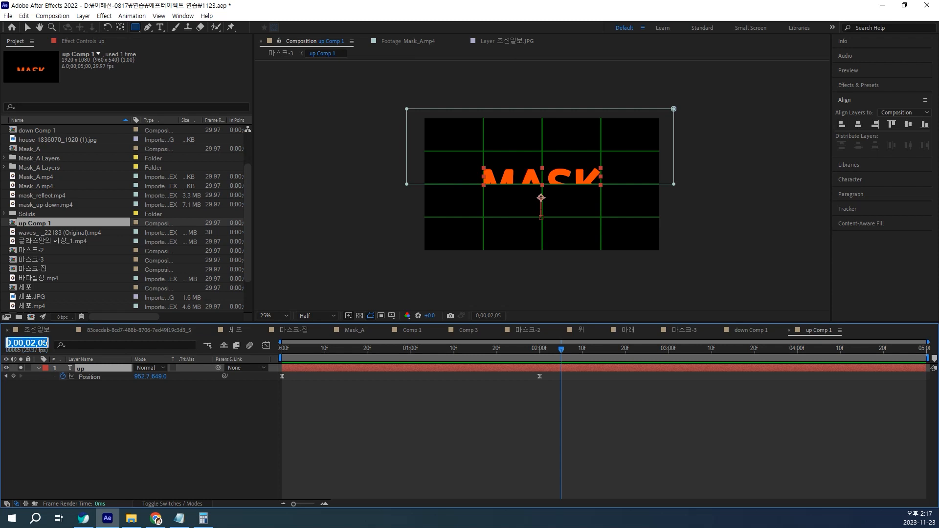
text(120)
key(Return)
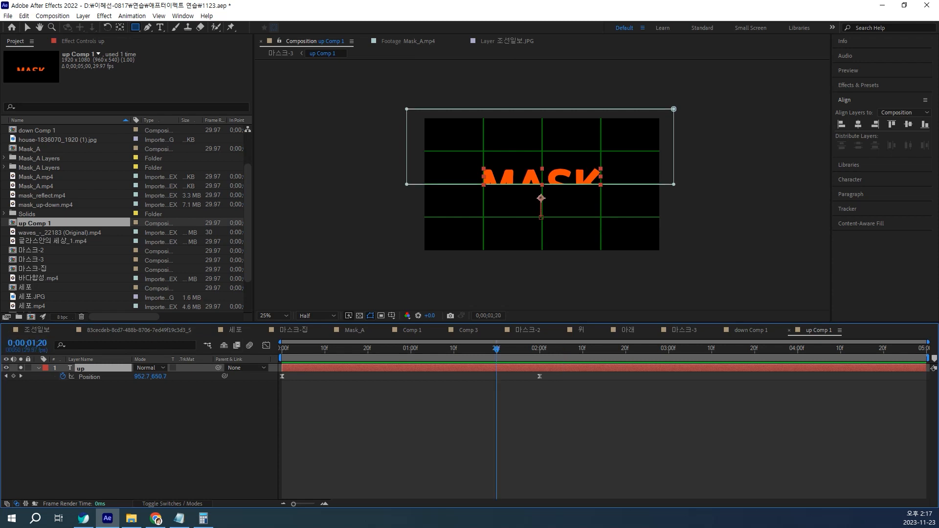
drag(540, 377, 497, 376)
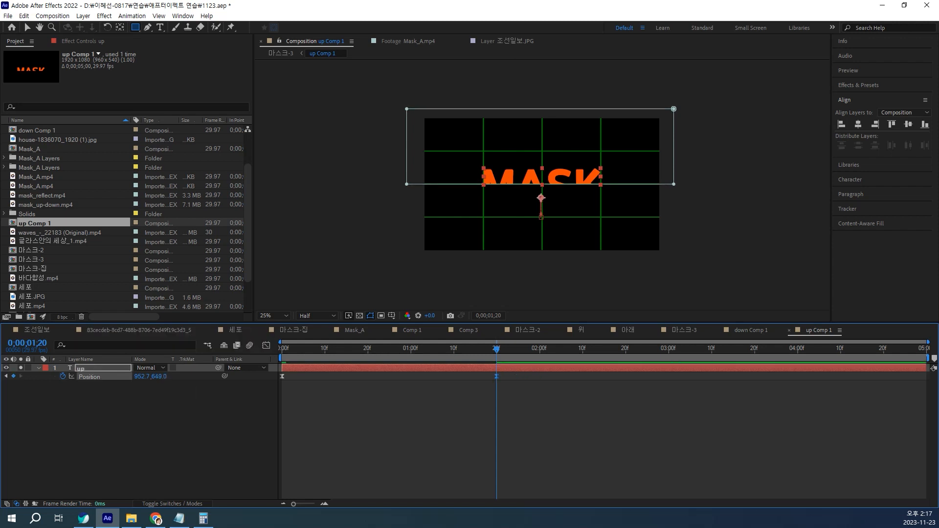
Inside down Comp 1, move the down layer's final Position keyframe to 0;00;01;20.
click(751, 330)
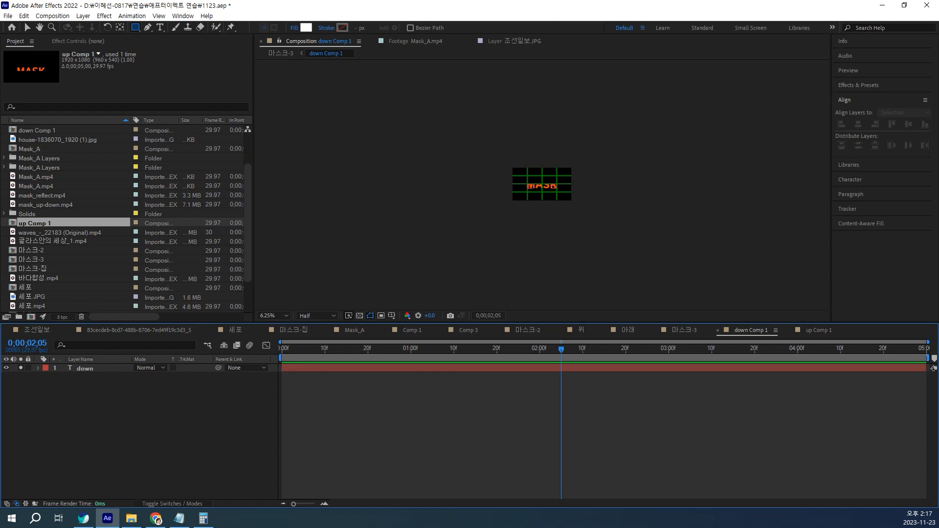
click(85, 368)
key(p)
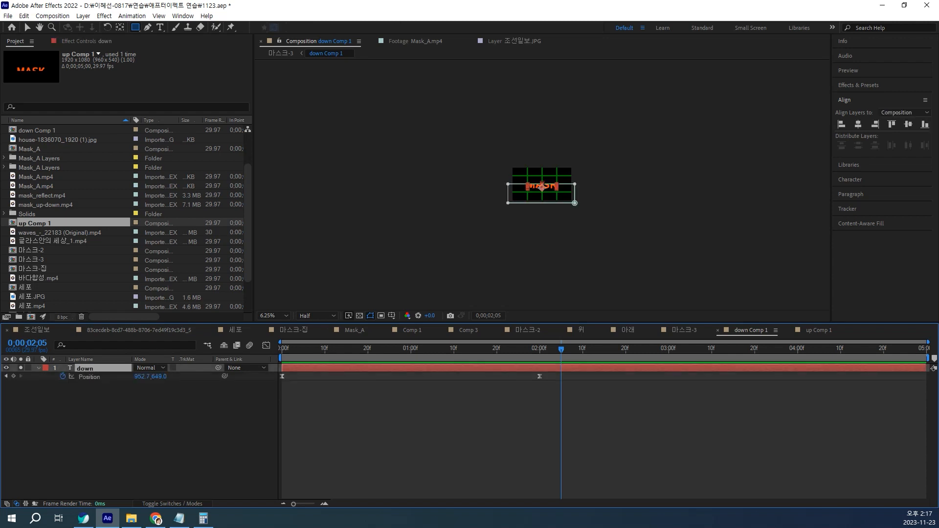
click(27, 343)
text(120)
key(Return)
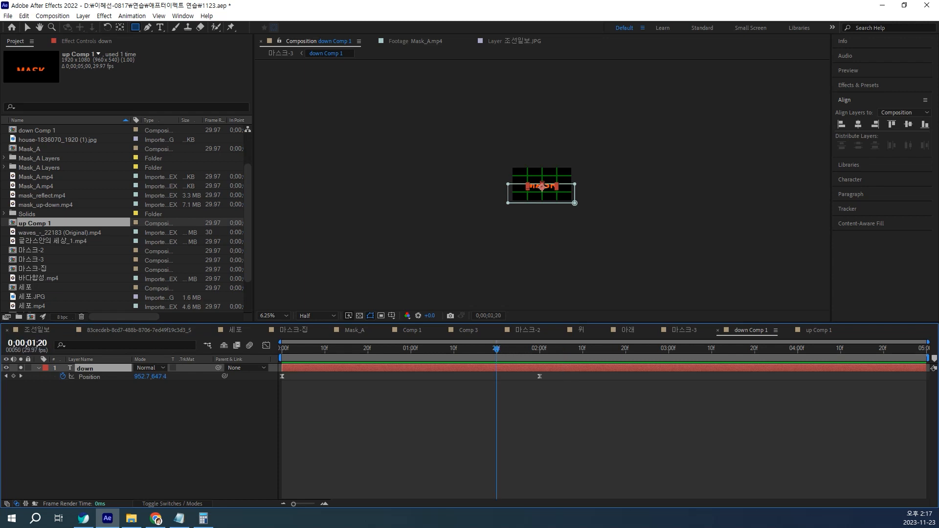
drag(540, 377, 497, 377)
click(509, 412)
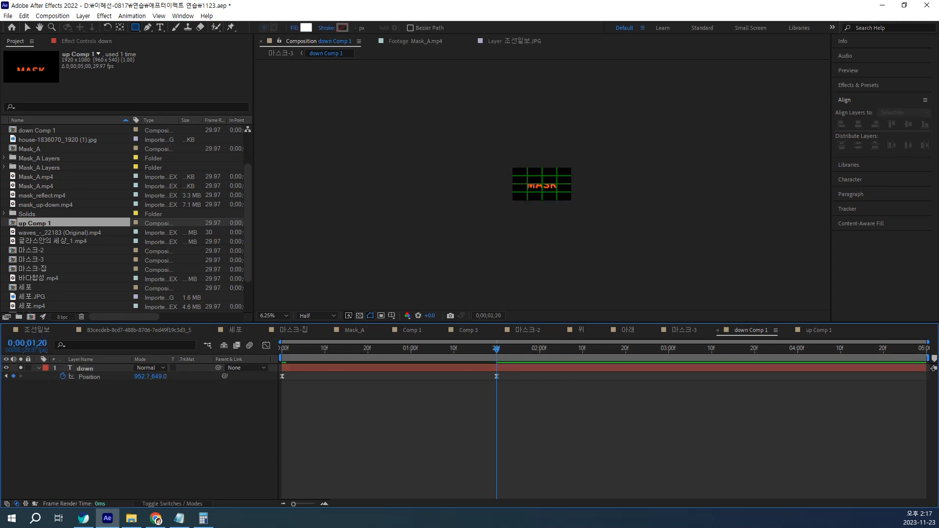
Return to the 마스크-3 composition and play it from the first frame to check the faster text motion.
click(684, 331)
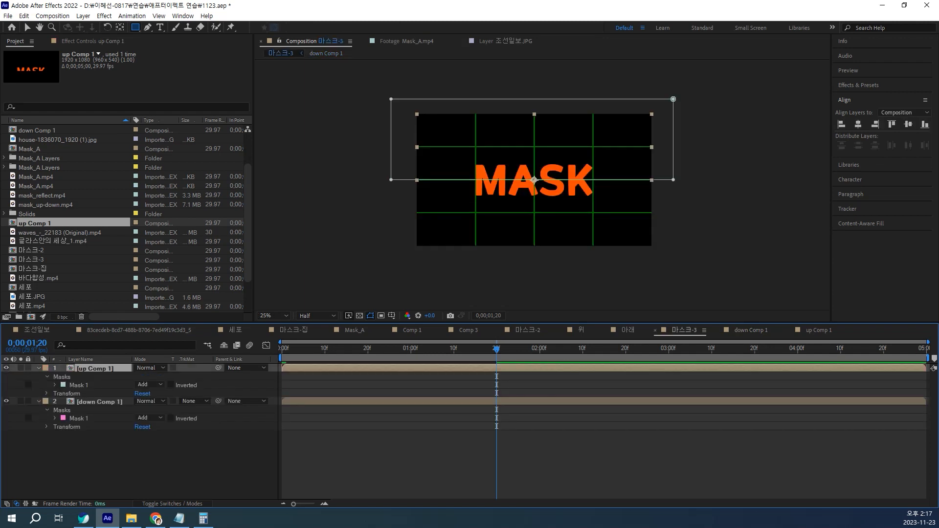
drag(497, 350, 281, 350)
key(space)
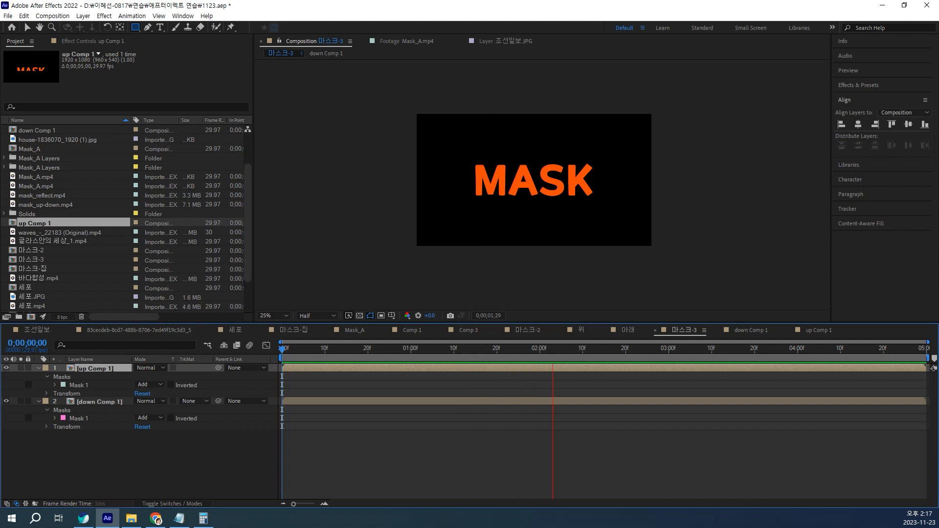
key(space)
key(Home)
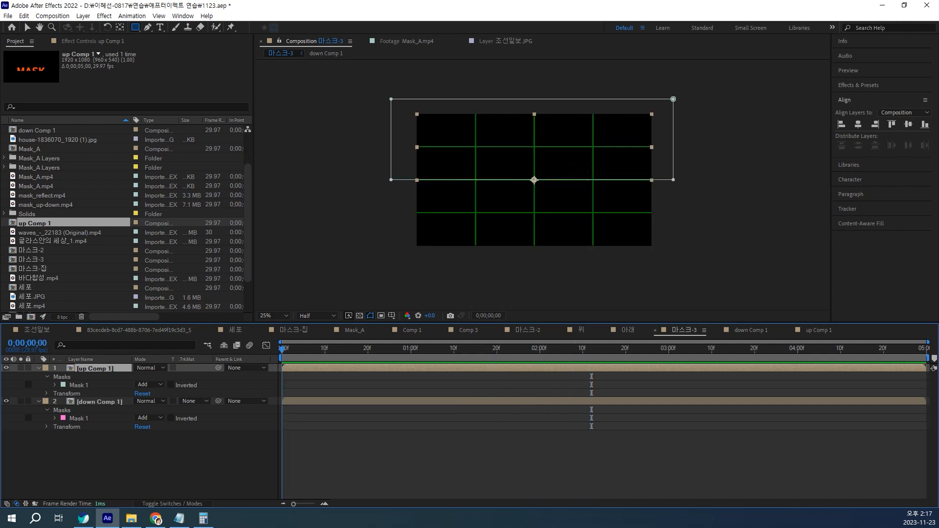
key(space)
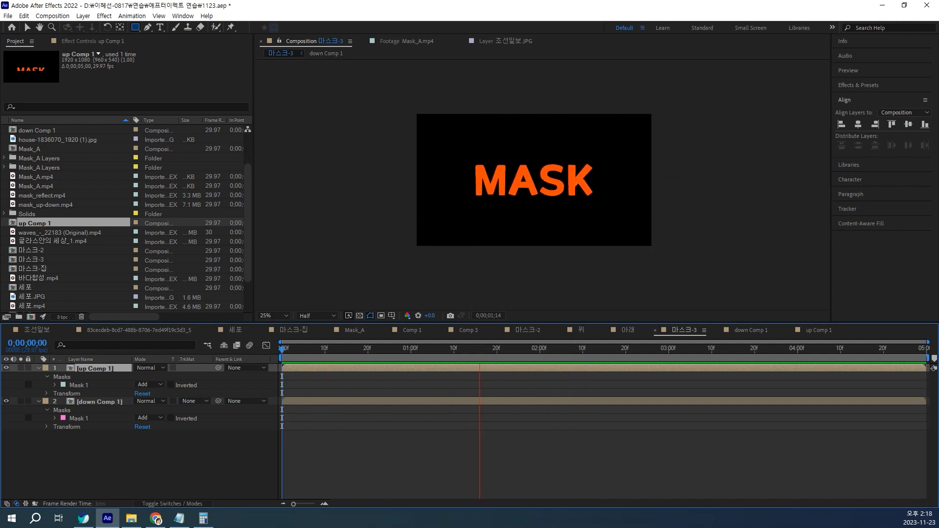
key(space)
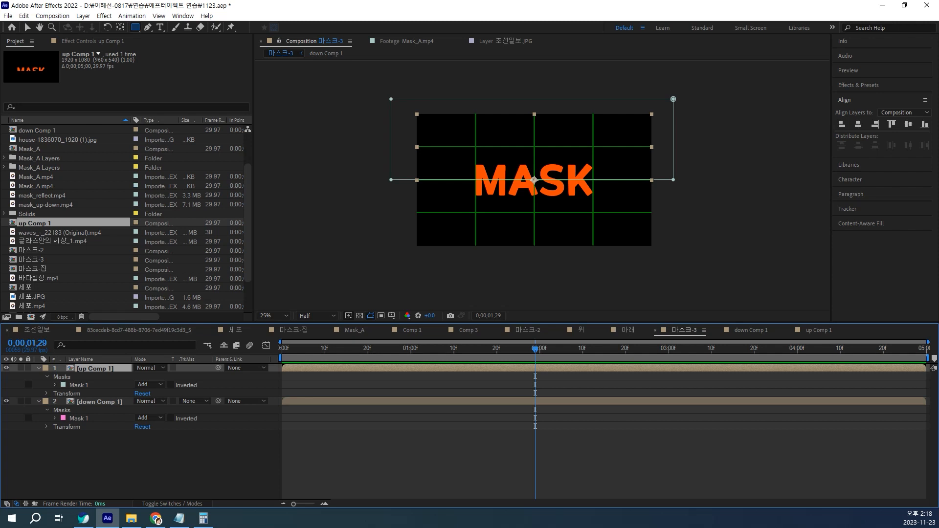
End the 마스크-3 work area at 0;00;03;00 and preview the animation within it.
drag(535, 350, 669, 350)
key(n)
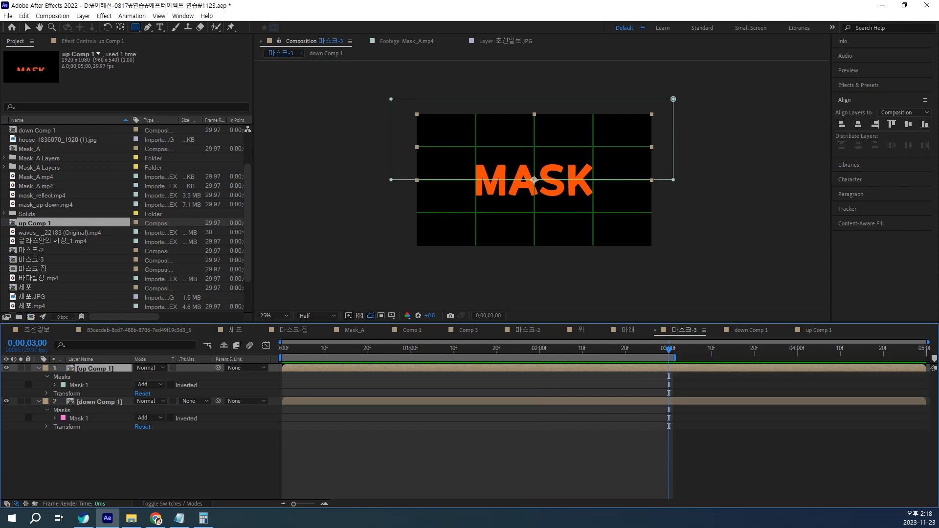
key(space)
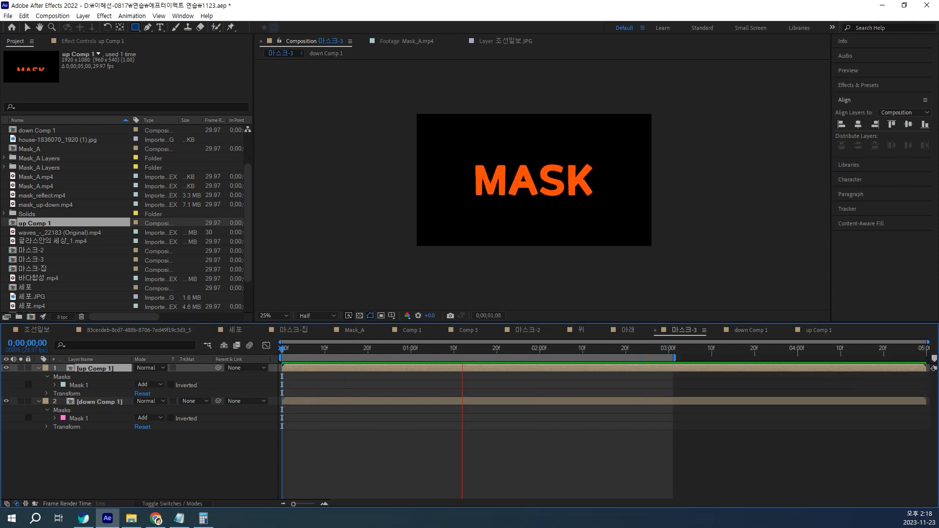
key(space)
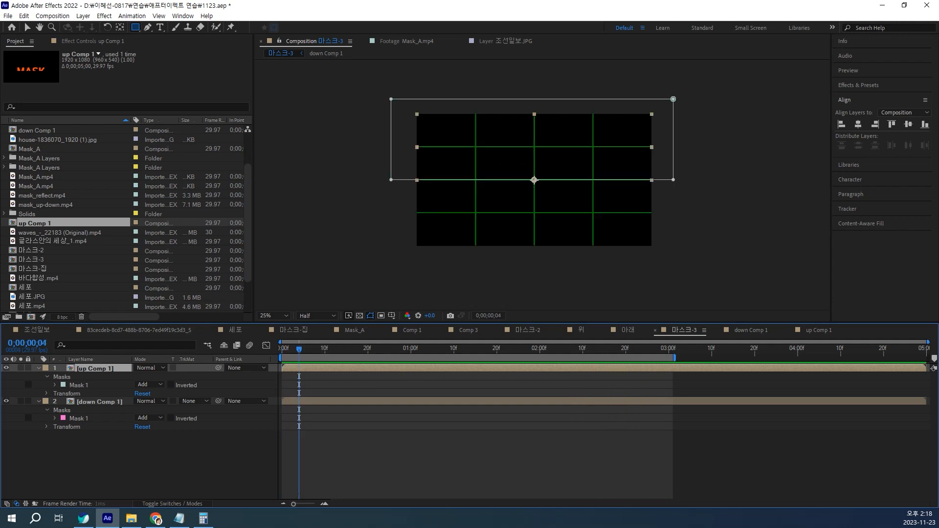
key(space)
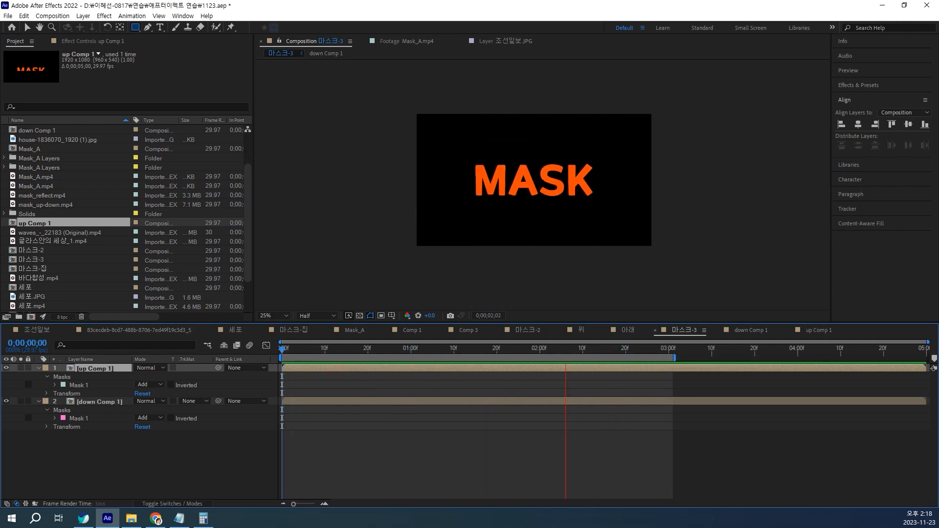
key(space)
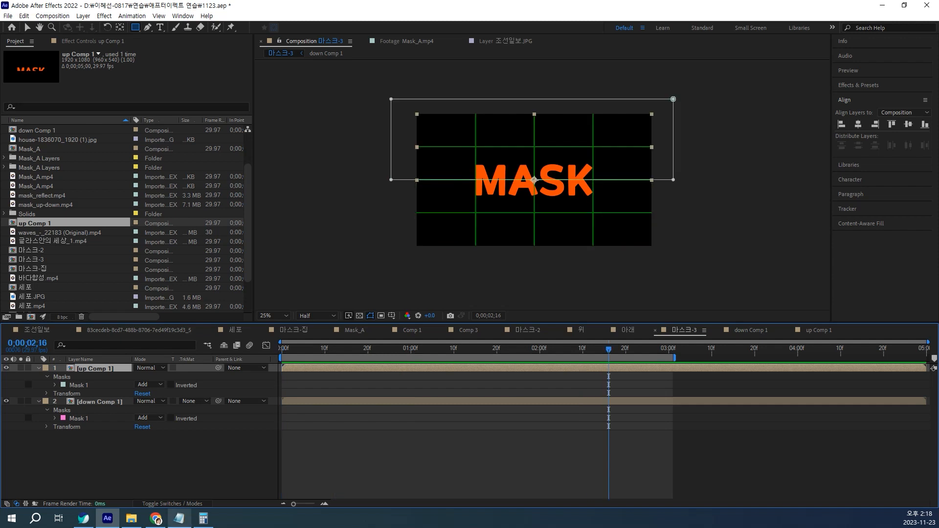
Create a 1920 × 1080 composition named 마스크-4 at 29.97 frames per second, 5 seconds long, with a black background.
mouse_move(179, 519)
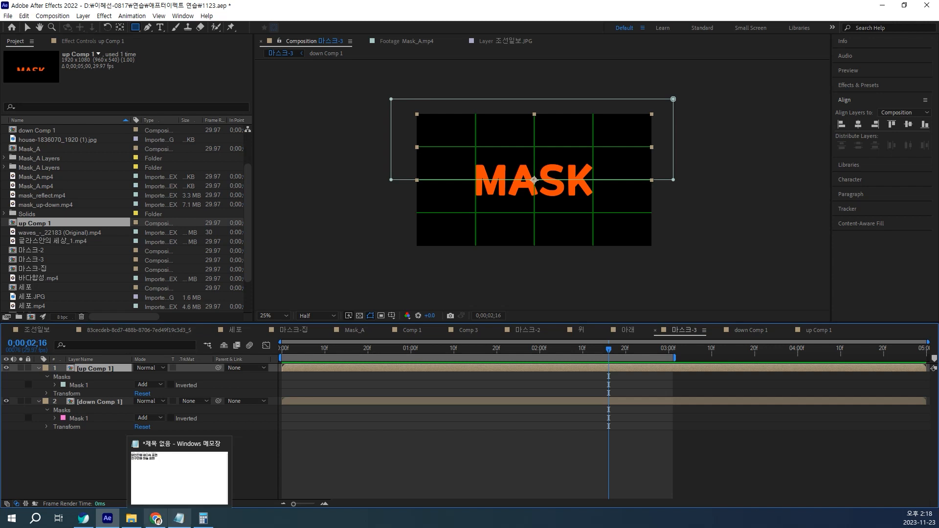
click(176, 465)
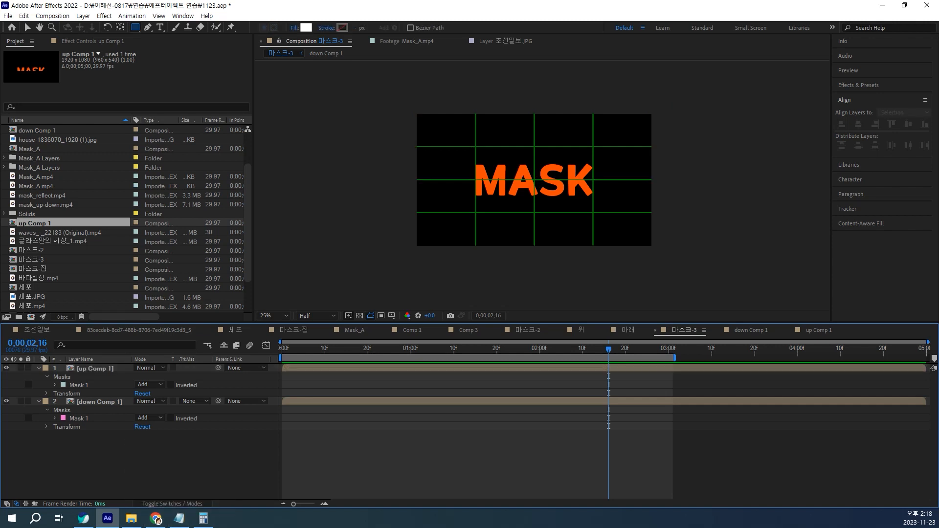
key(ctrl+n)
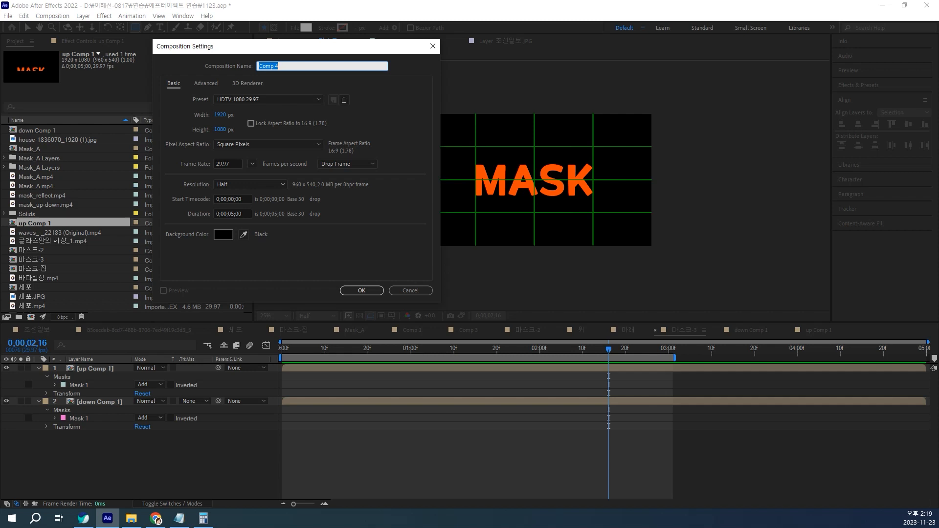
text(마스크-4)
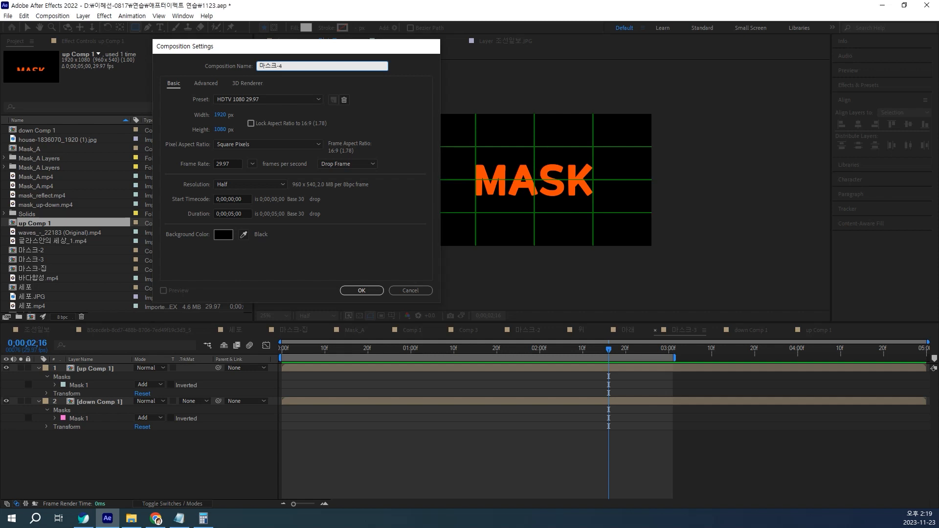
key(Return)
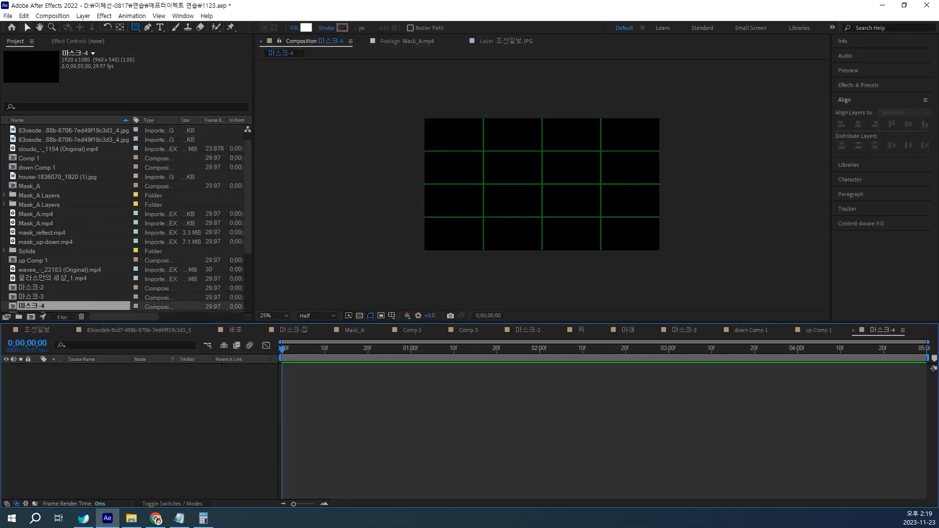
Add a text layer reading "easy" to the 마스크-4 composition.
click(160, 28)
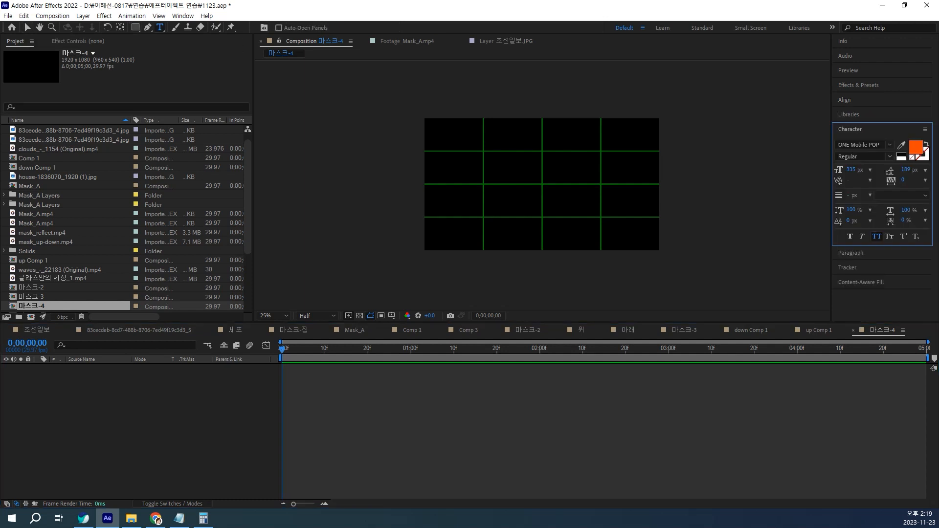
click(489, 177)
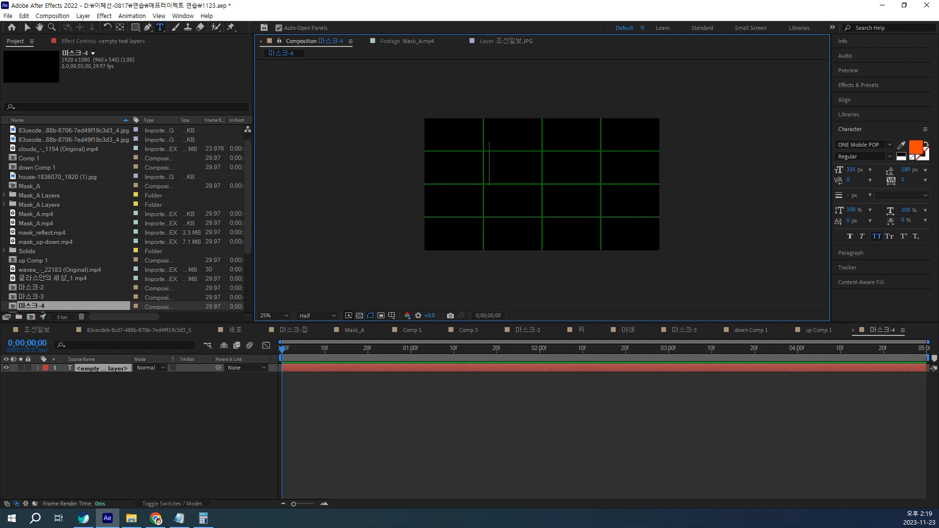
text(easy)
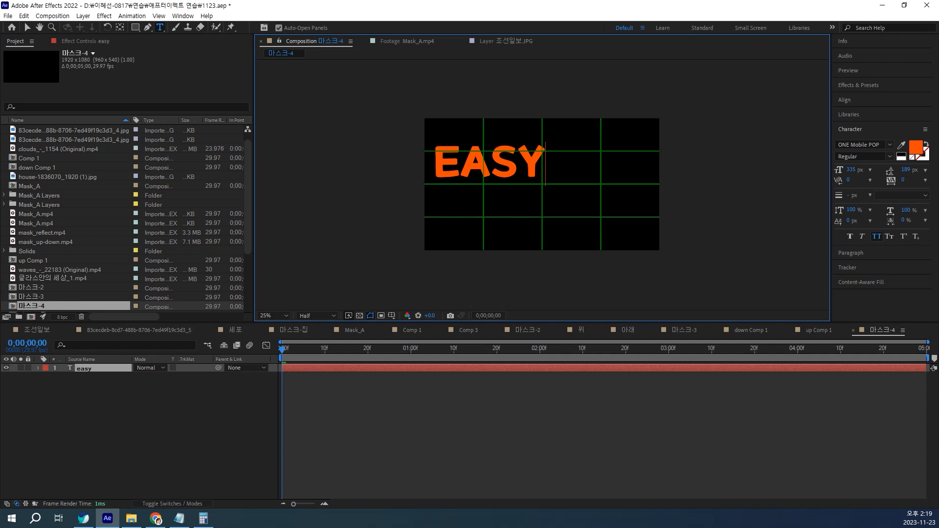
click(152, 422)
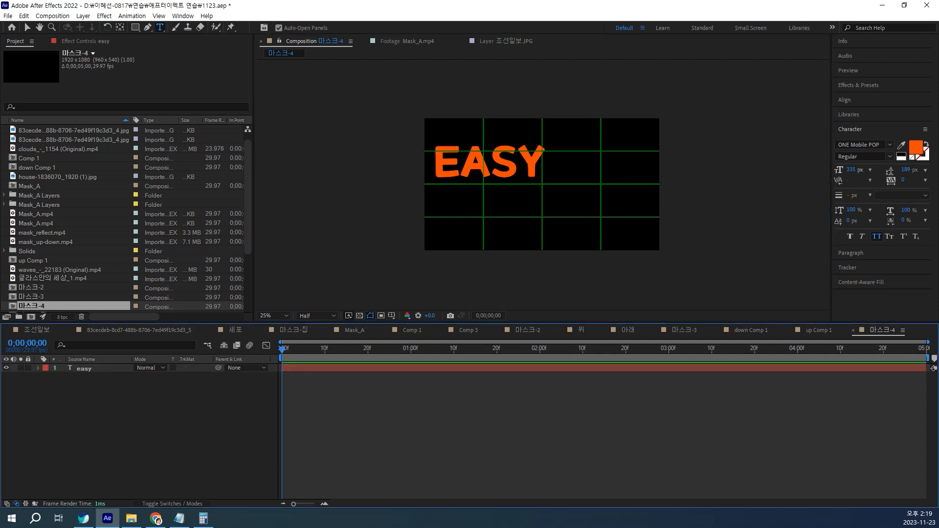
Centre the easy text layer horizontally and vertically in the composition.
click(845, 100)
click(845, 99)
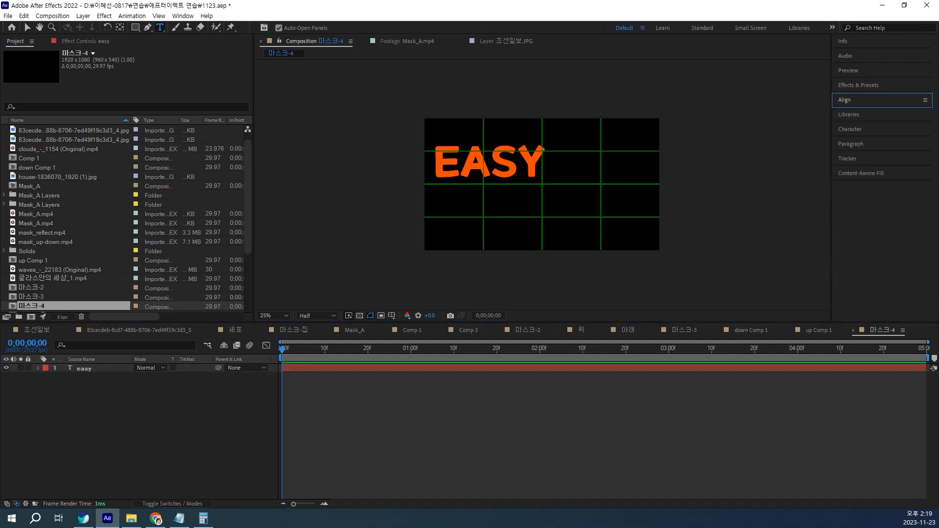
click(86, 368)
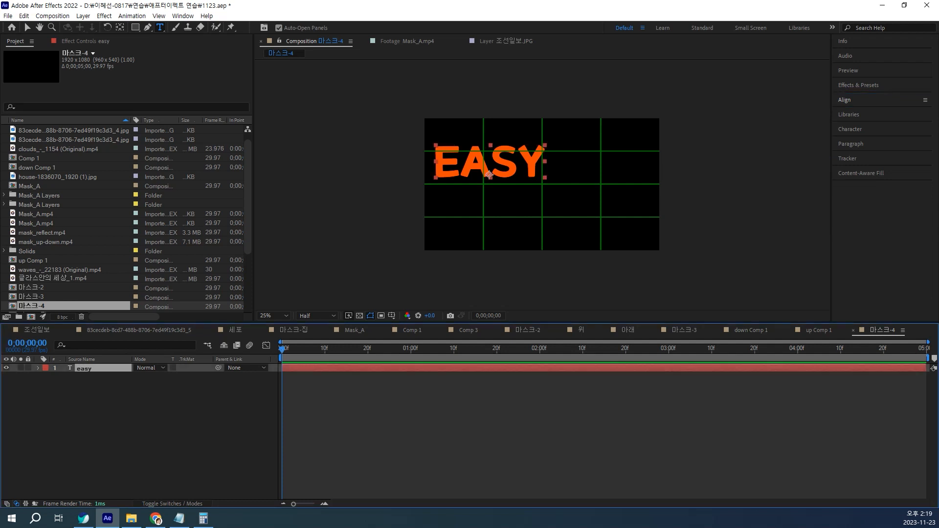
click(845, 100)
click(858, 125)
click(908, 125)
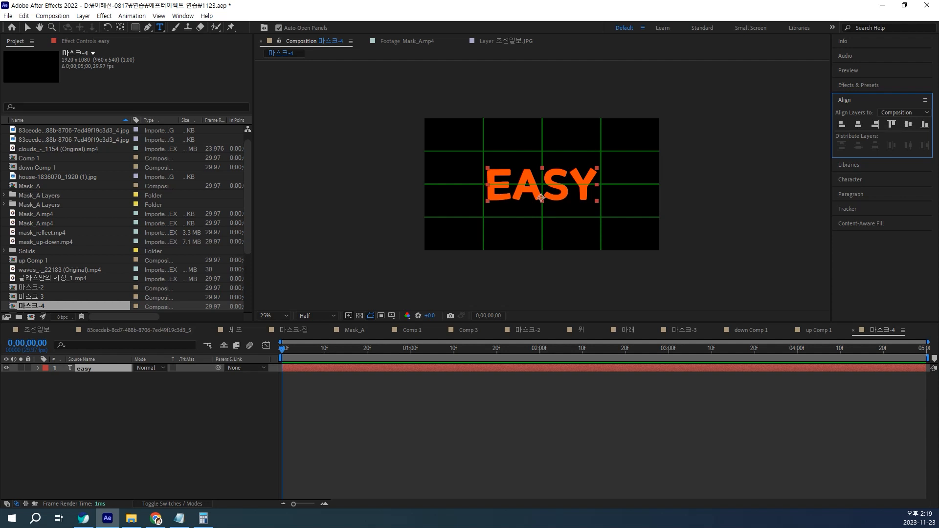
Move the easy text straight up to just above the composition's centre line and reduce its font size to 231 px.
key(v)
drag(541, 197, 541, 177)
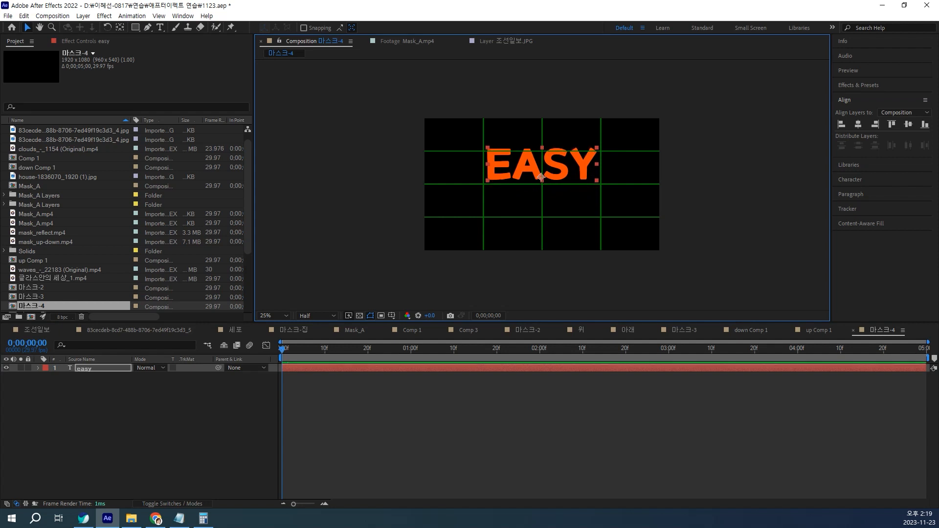
key(ctrl+6)
key(ctrl+shift+comma)
key(ctrl+shift+period)
key(ctrl+shift+period)
key(ctrl+shift+period)
key(ctrl+shift+period)
key(ctrl+shift+period)
key(ctrl+shift+period)
key(ctrl+shift+period)
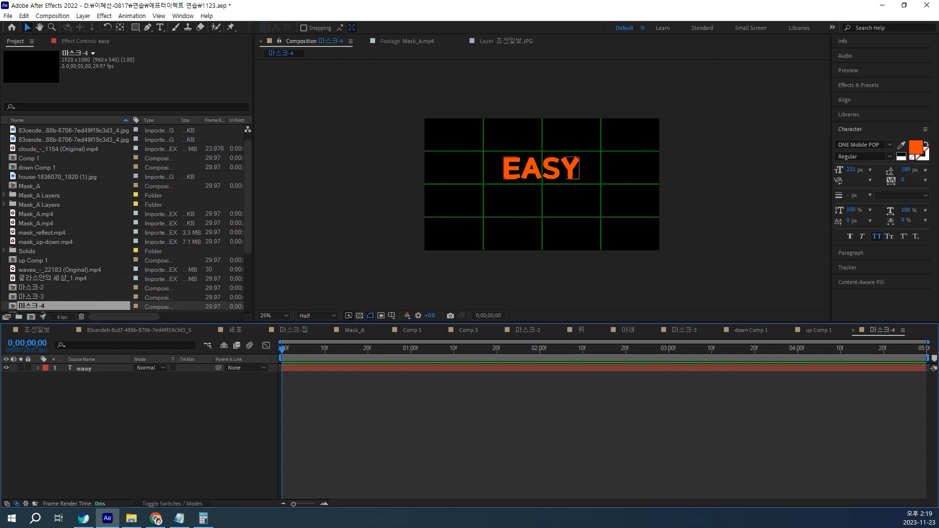
Duplicate the easy text layer, with the copy reading "afterefft" and placed directly below the original.
click(541, 177)
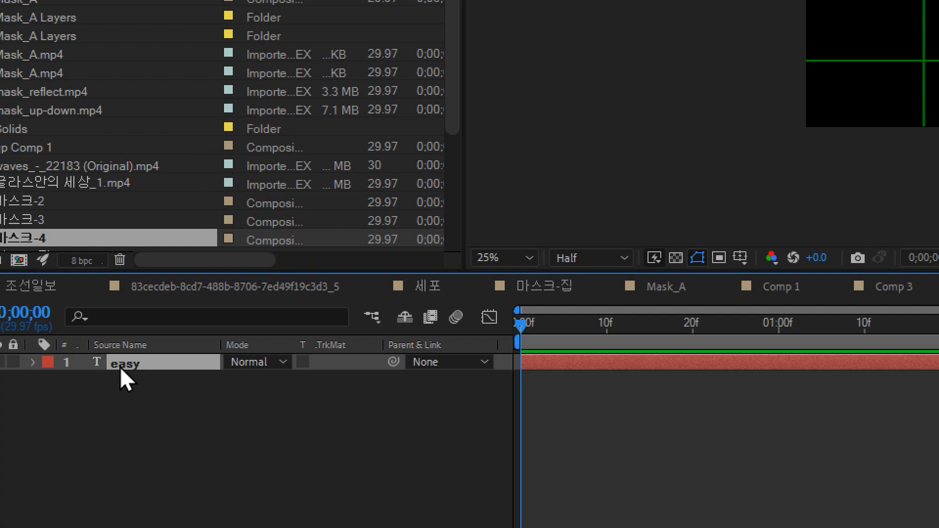
key(ctrl+d)
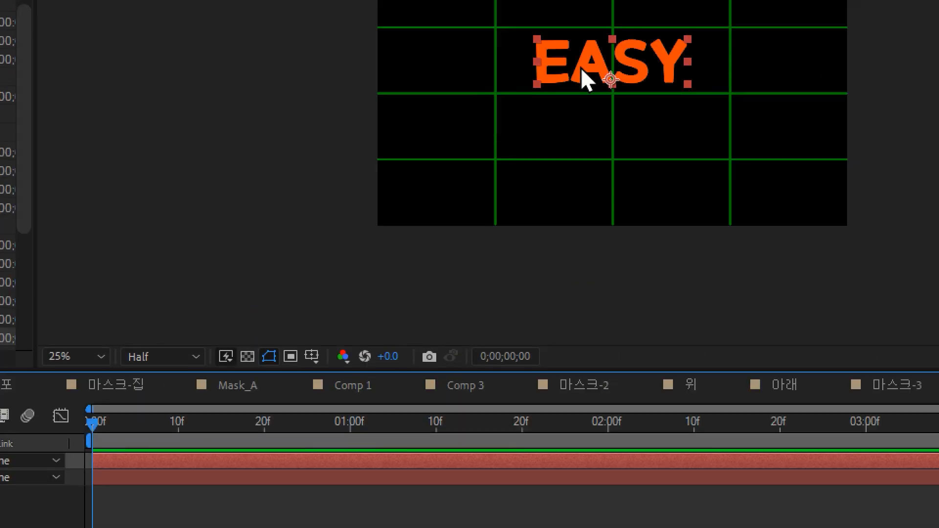
double_click(581, 66)
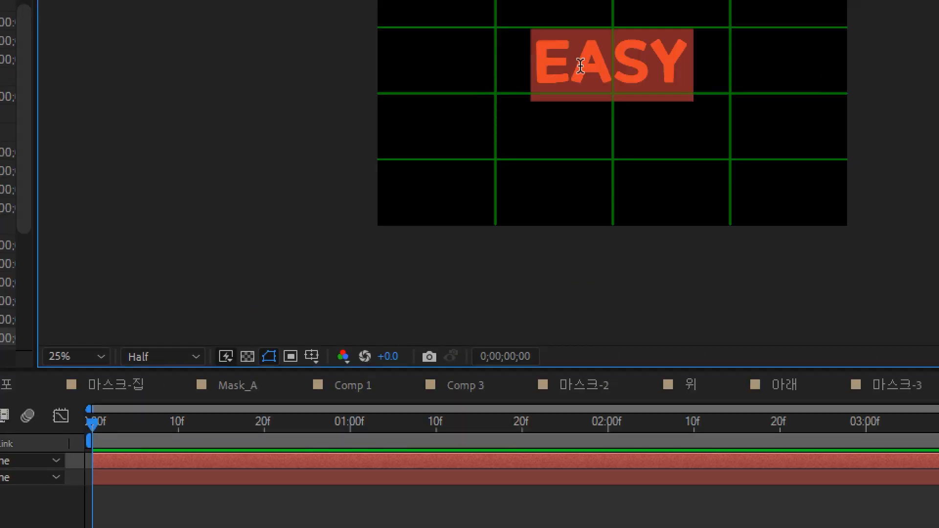
text(a)
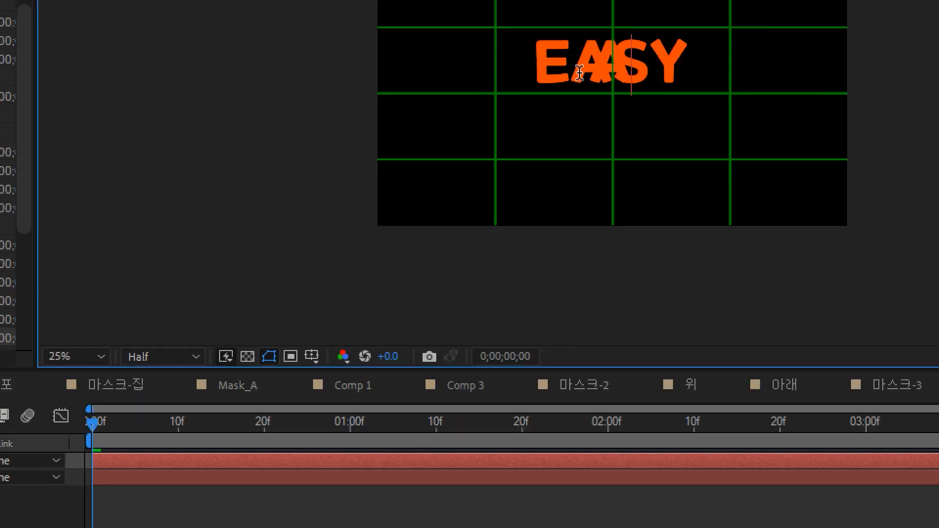
text(ster eff)
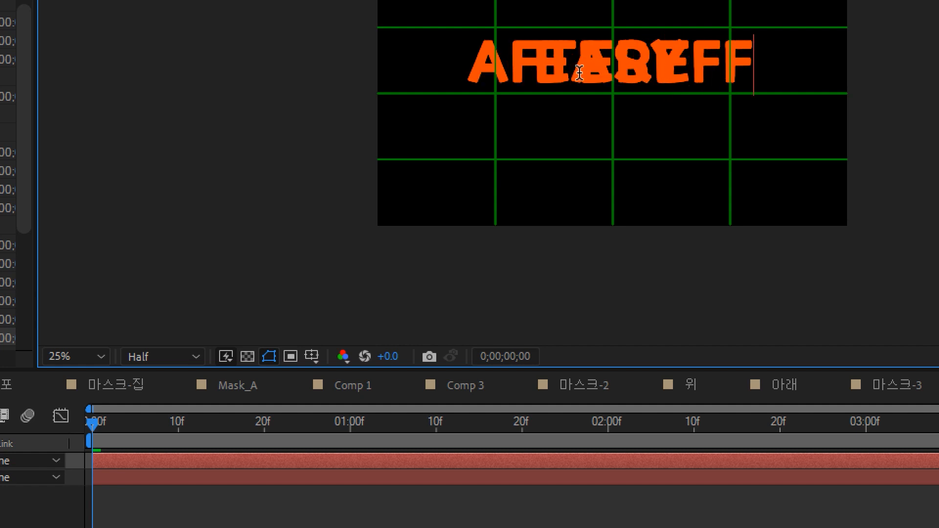
text(t)
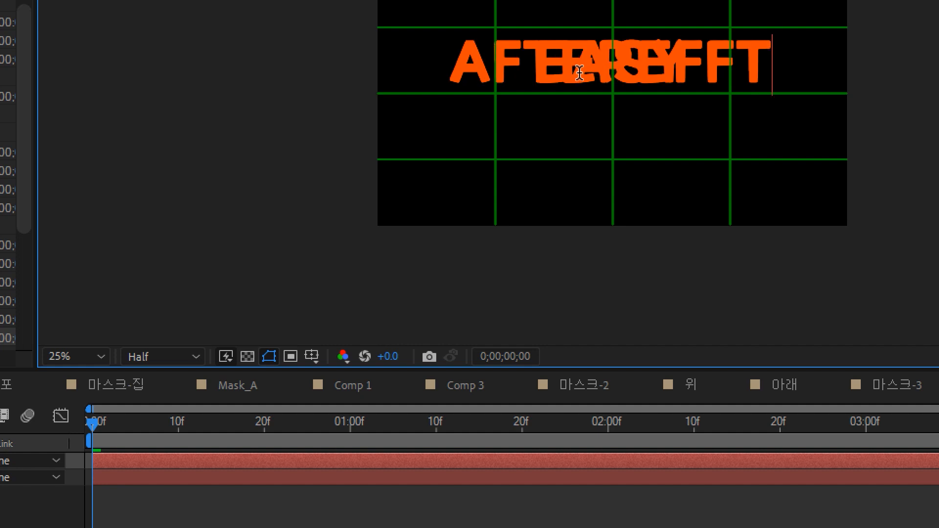
key(Escape)
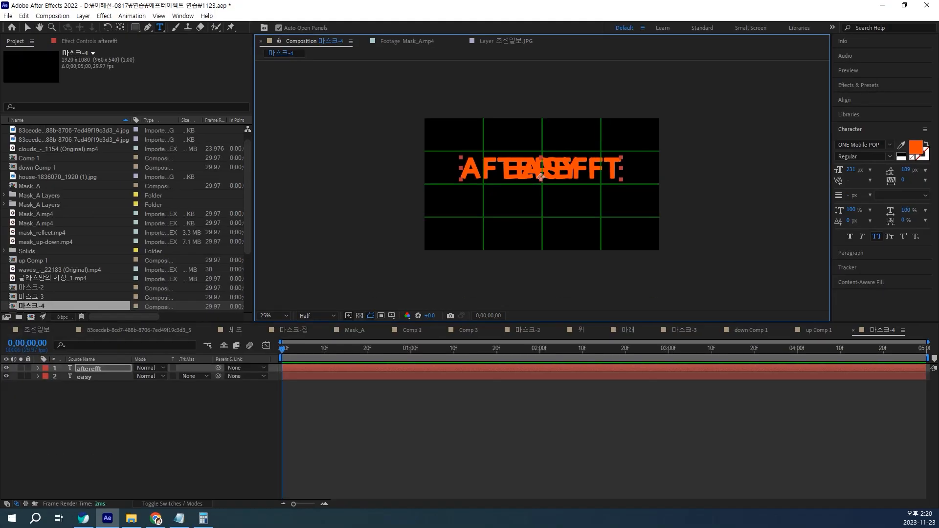
click(27, 27)
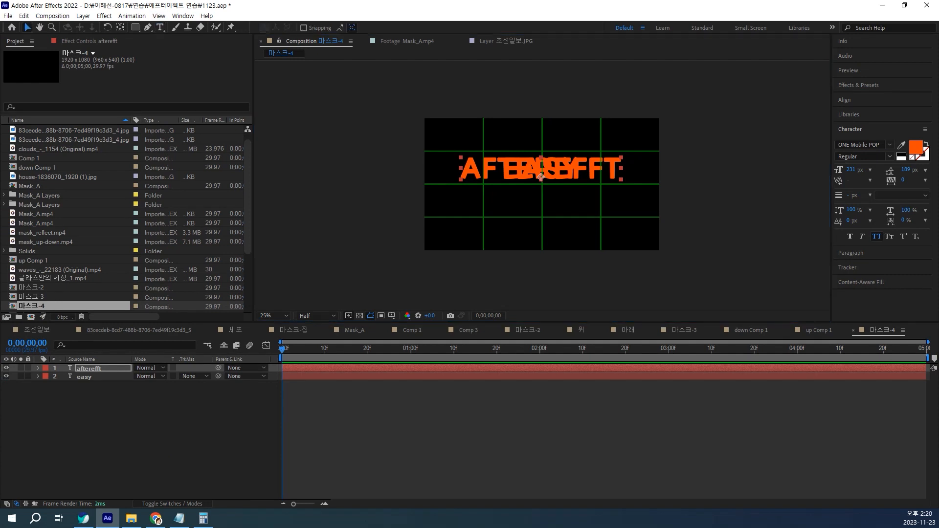
drag(542, 177, 541, 208)
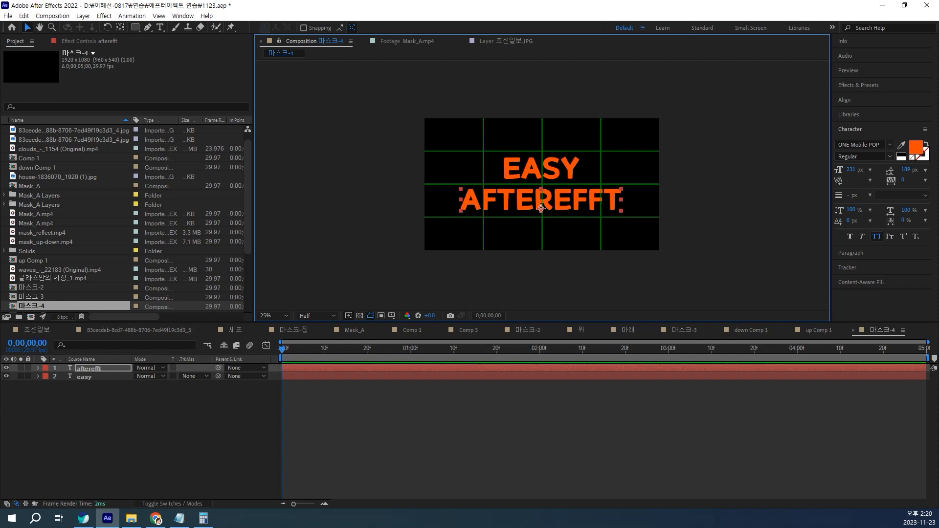
Extend the upper text to read "easy ease".
double_click(543, 169)
click(580, 168)
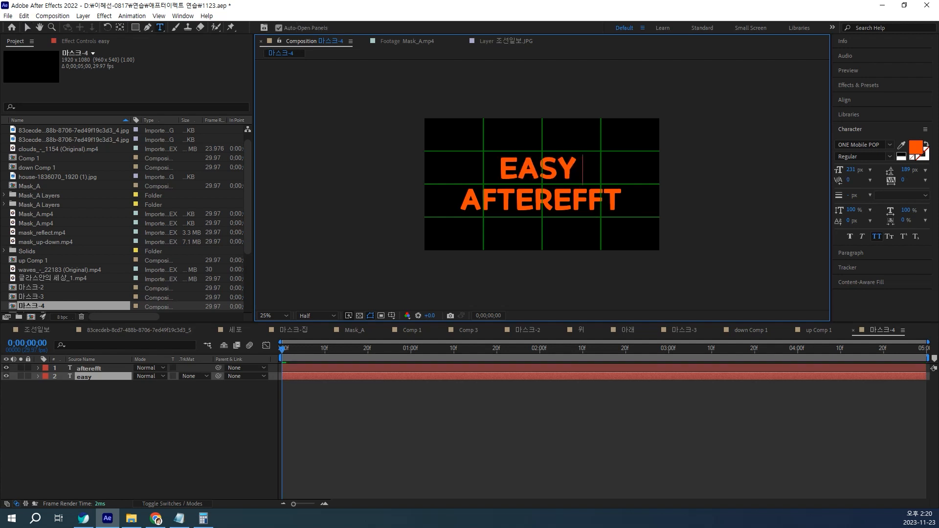
text(ease)
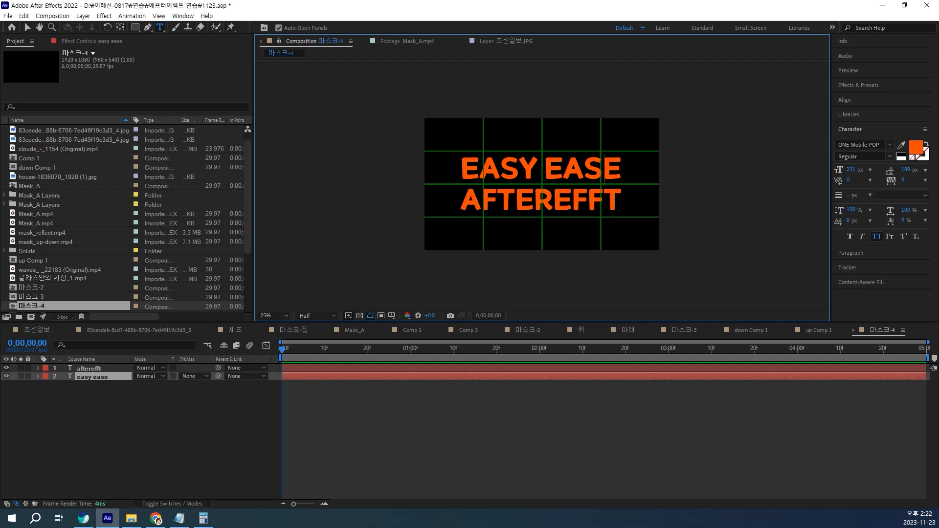
double_click(605, 169)
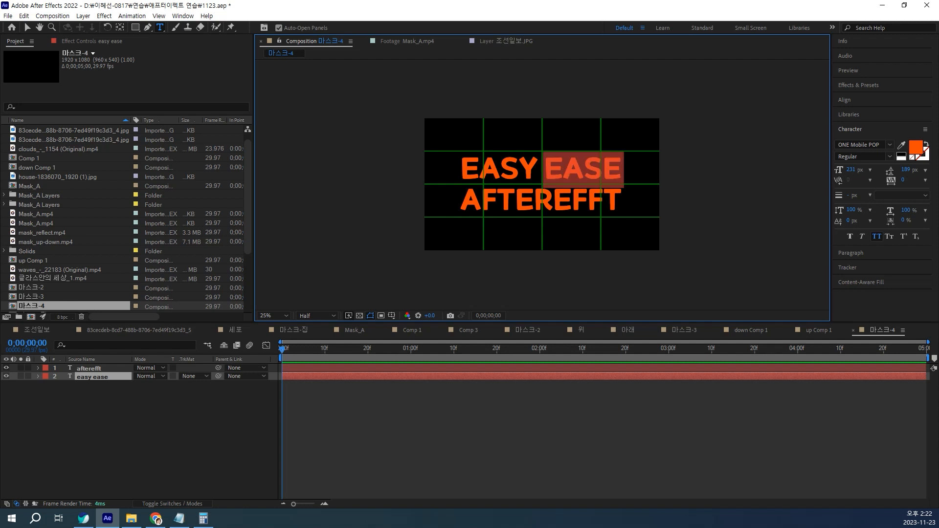
Correct the lower text to read "aftereffect".
click(542, 208)
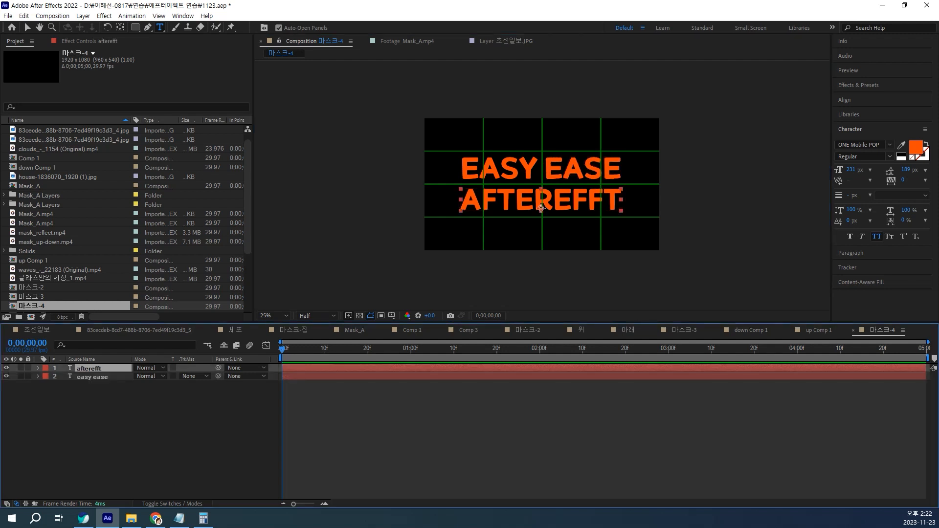
click(604, 200)
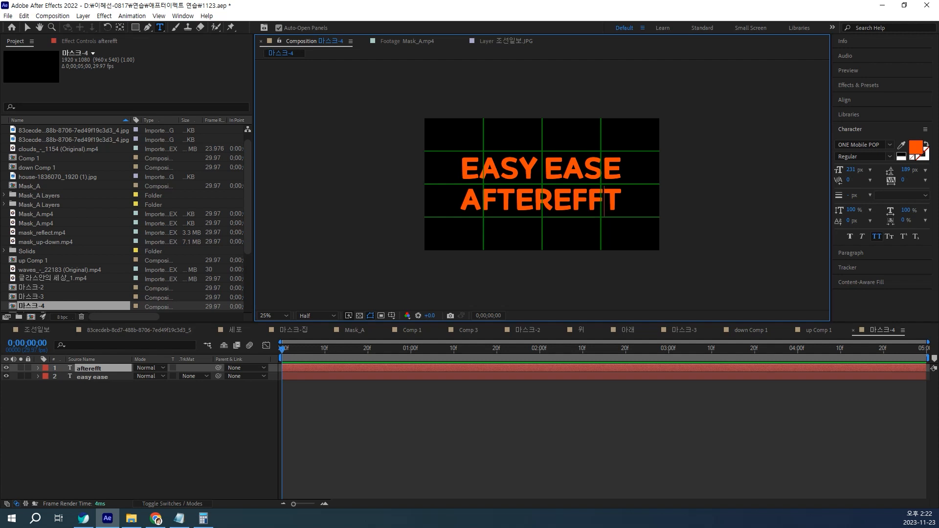
text(EC)
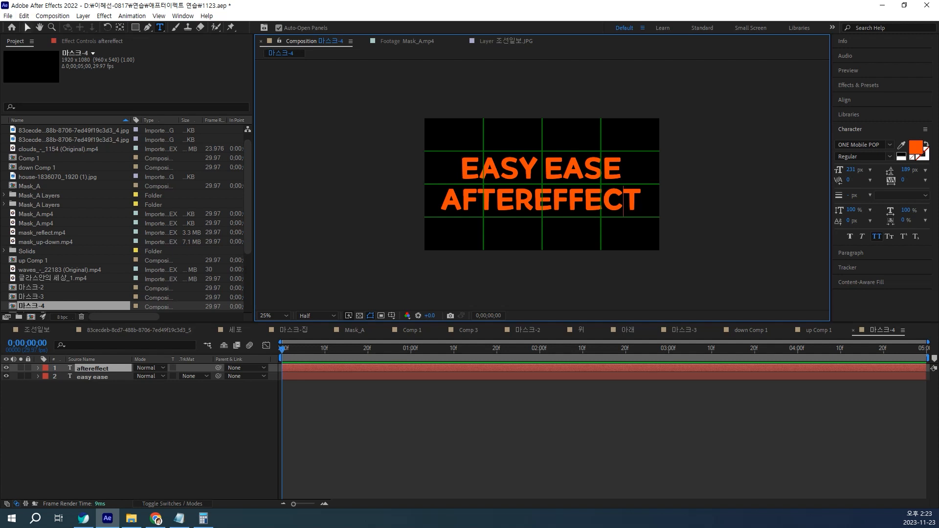
click(27, 28)
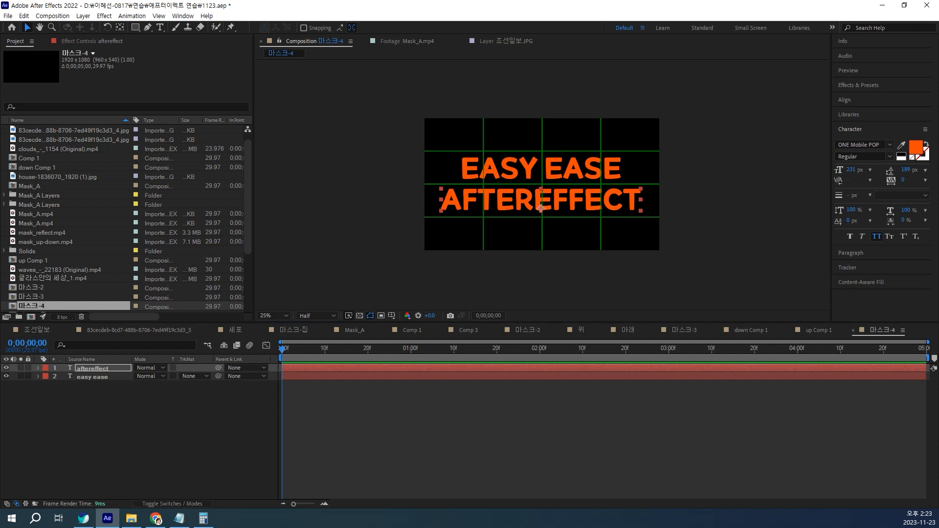
Change the easy ease layer's label color to Green.
shift+click(519, 169)
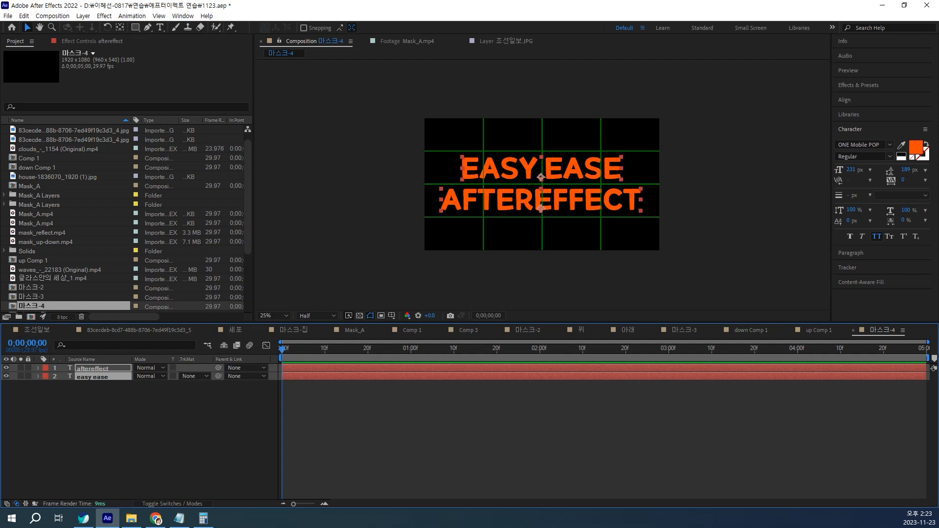
click(118, 420)
click(98, 377)
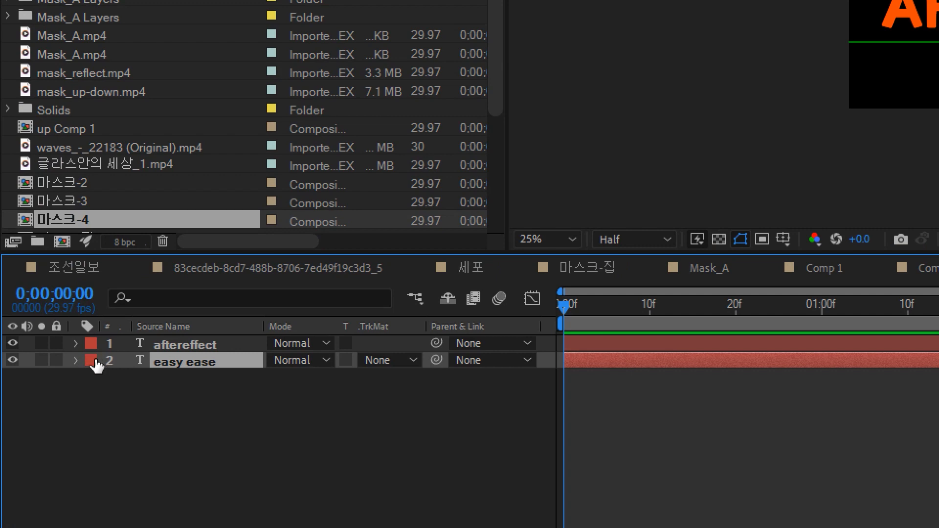
click(92, 361)
click(147, 203)
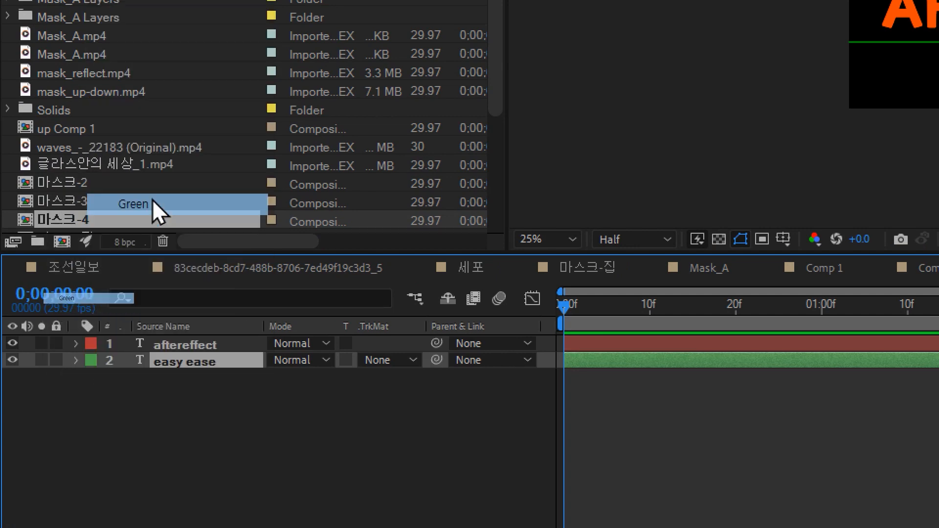
Reorder the layers so that aftereffect sits below easy ease in the stack.
click(147, 420)
click(168, 372)
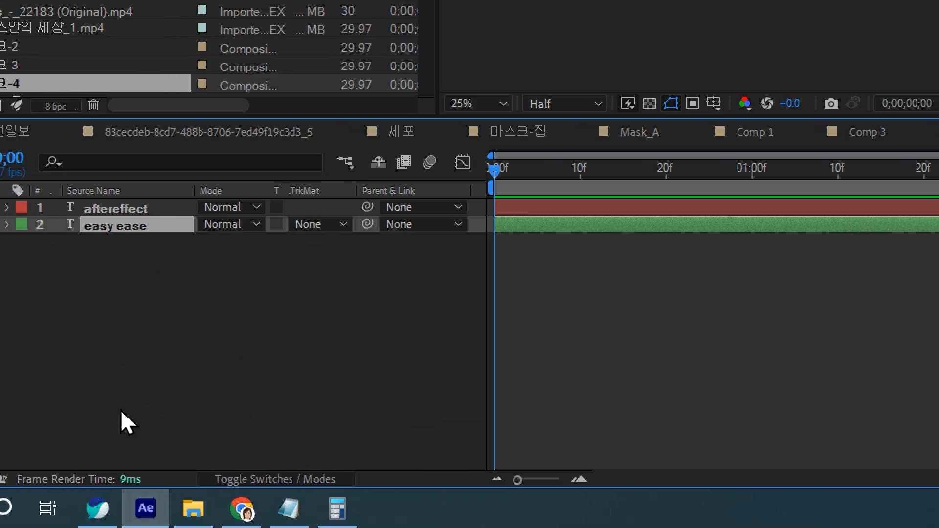
drag(111, 208, 131, 245)
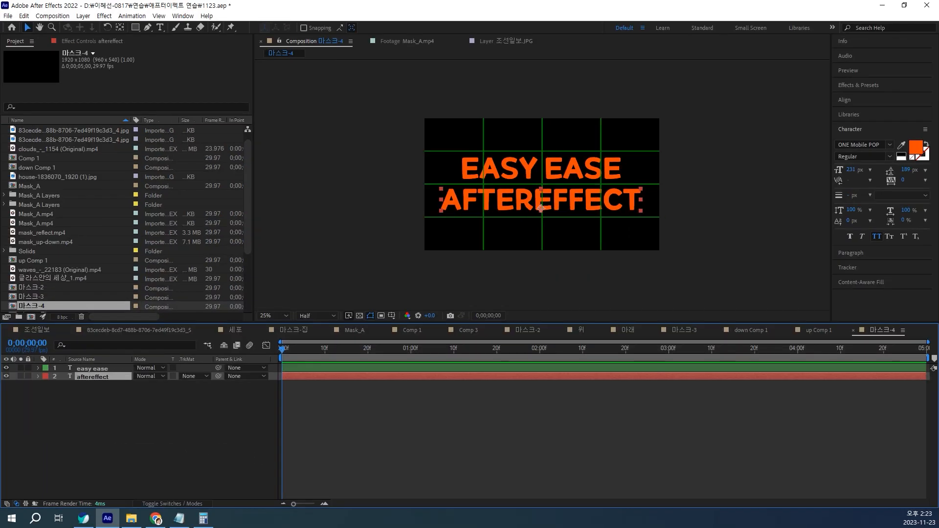
Select both the easy ease and aftereffect layers and reveal their Position properties.
click(541, 178)
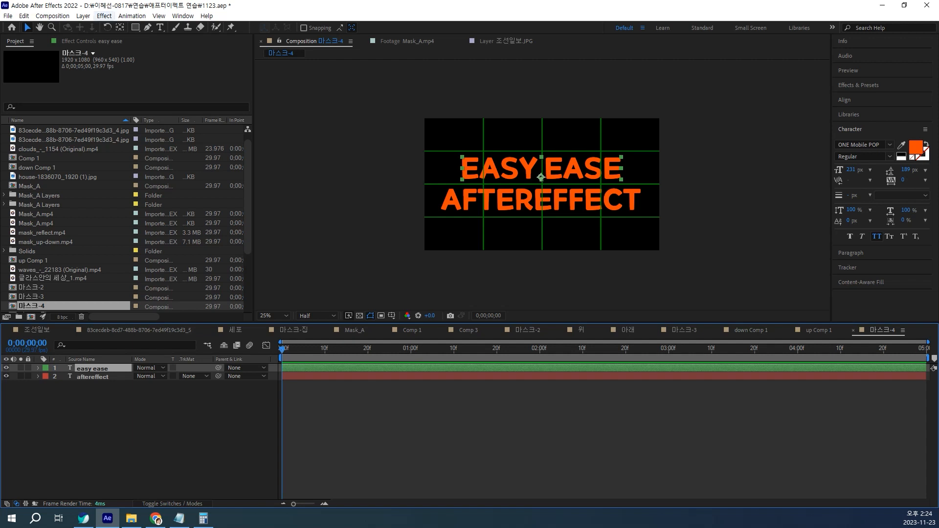
click(136, 27)
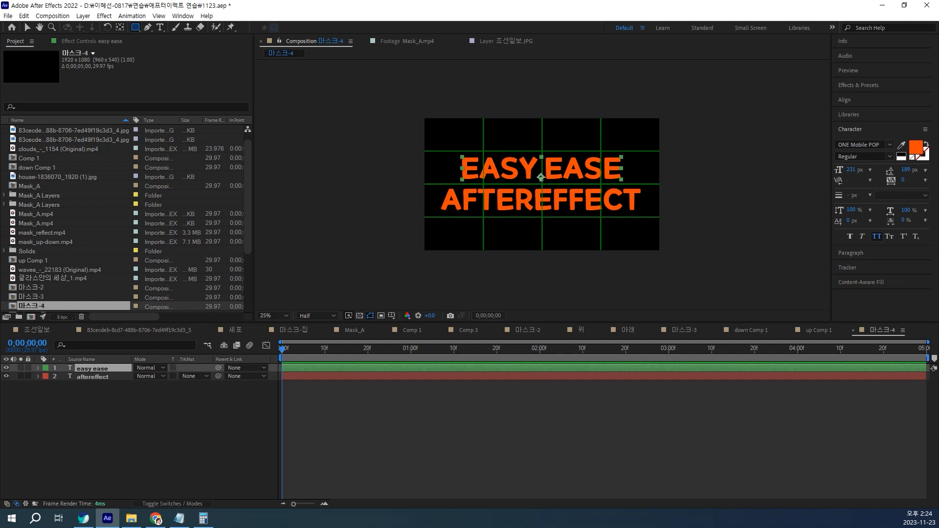
click(541, 209)
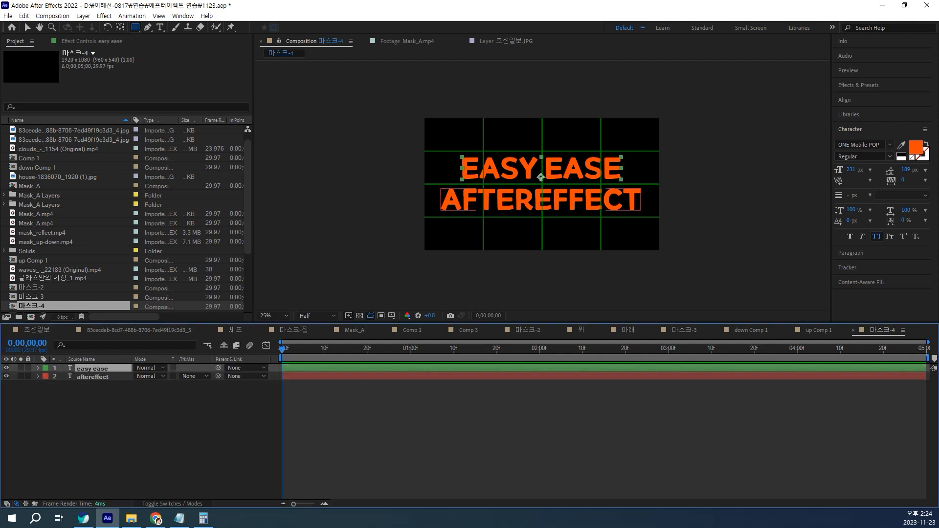
shift+click(541, 177)
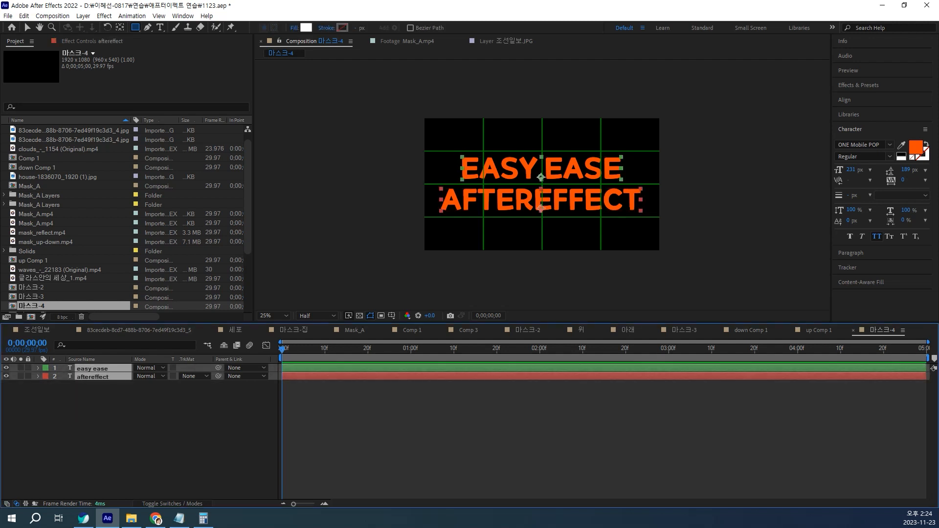
key(p)
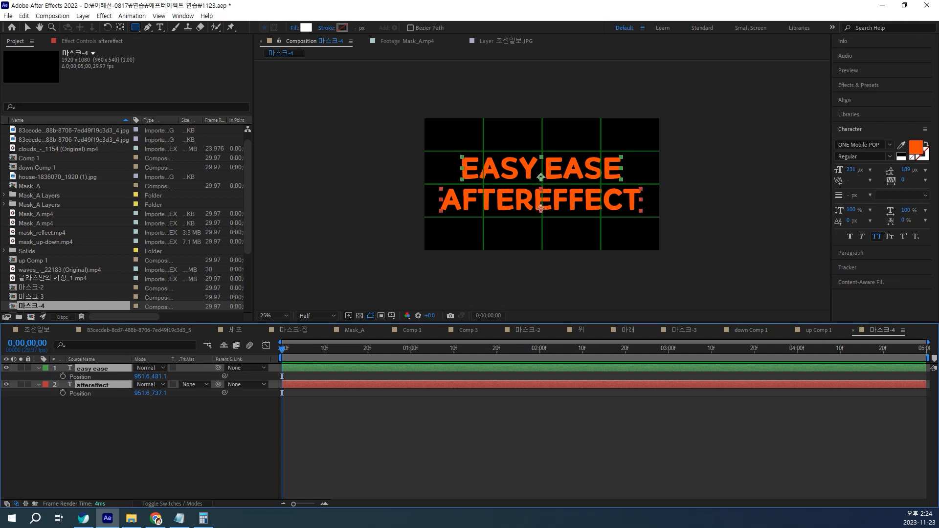
Keyframe both text layers' Position at 0;00;02;00, and at 0;00;00;00 set Y to 741.1 for easy ease and 477.1 for aftereffect.
click(539, 349)
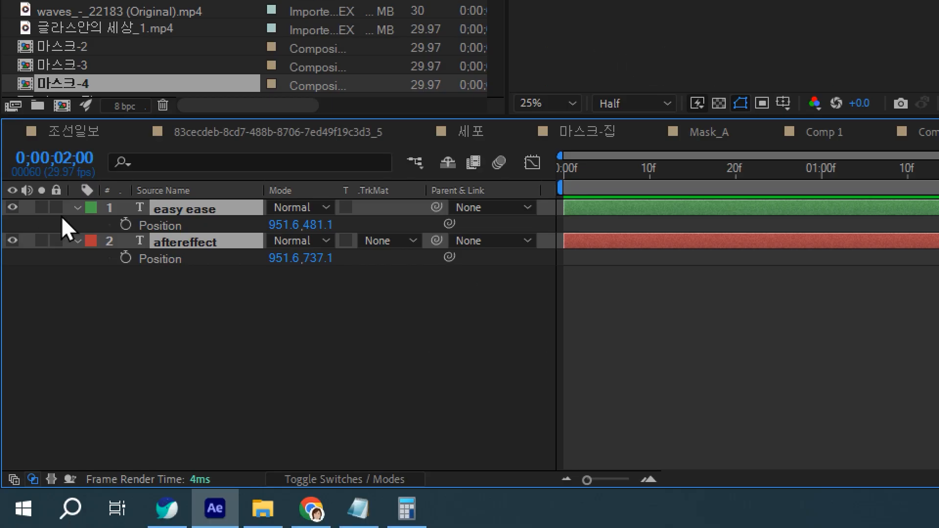
click(126, 224)
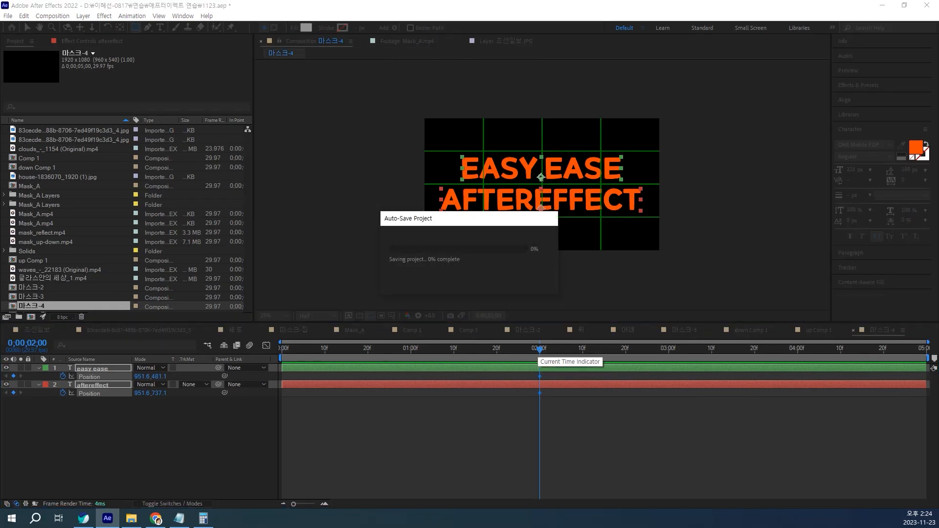
drag(540, 349, 282, 349)
click(162, 426)
drag(159, 377, 286, 376)
drag(157, 393, 30, 394)
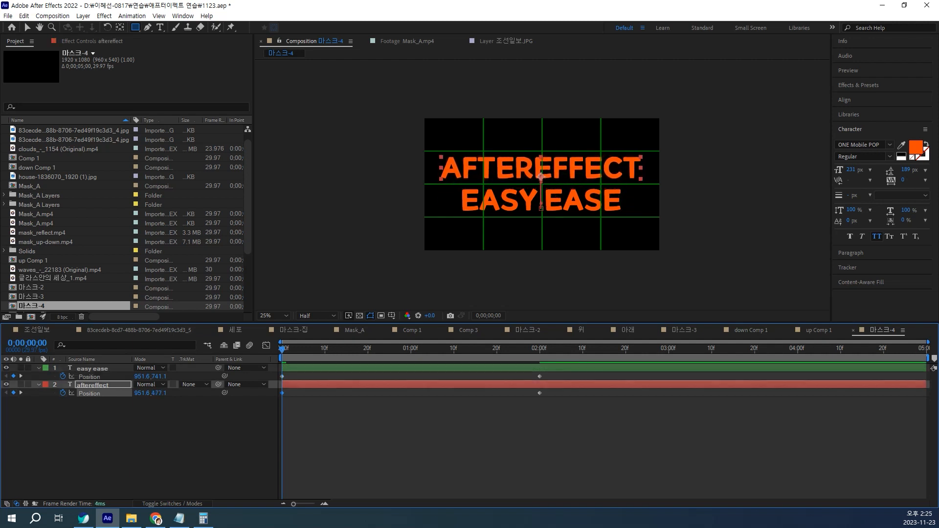
key(space)
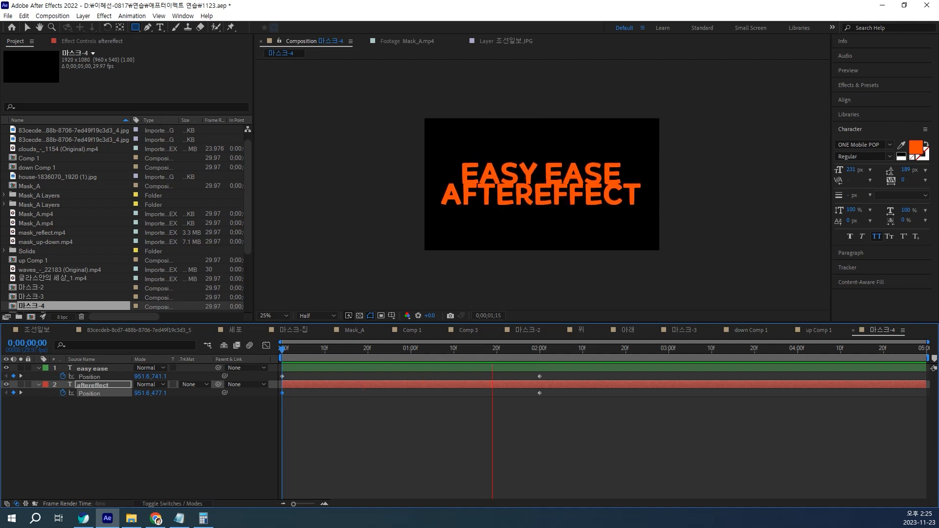
key(space)
Apply easy ease to all Position keyframes and extend the ending keyframes' influence in the speed graph back to the 1-second mark.
drag(587, 422, 239, 365)
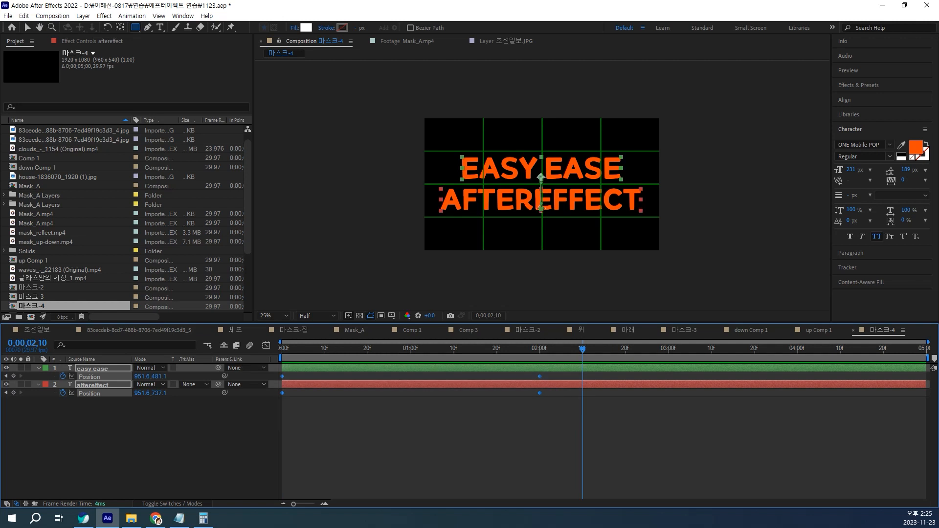
click(266, 345)
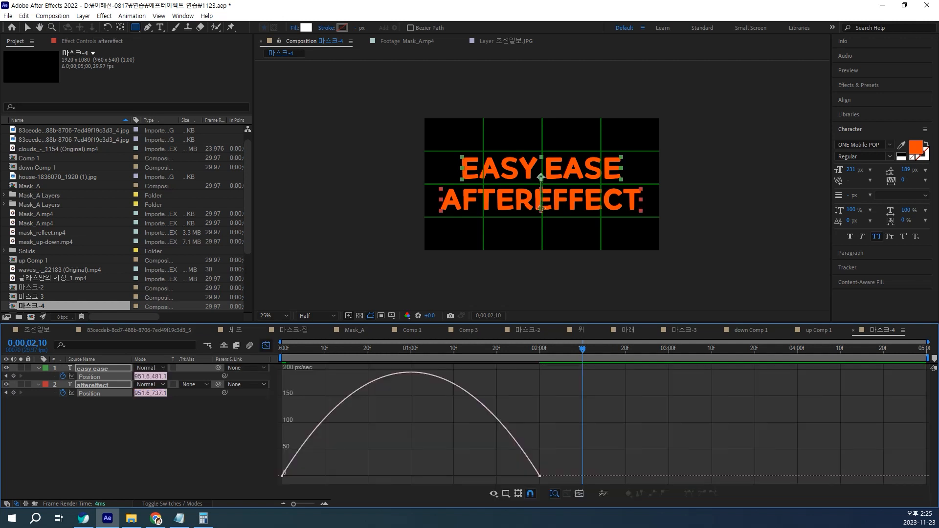
drag(519, 451, 544, 481)
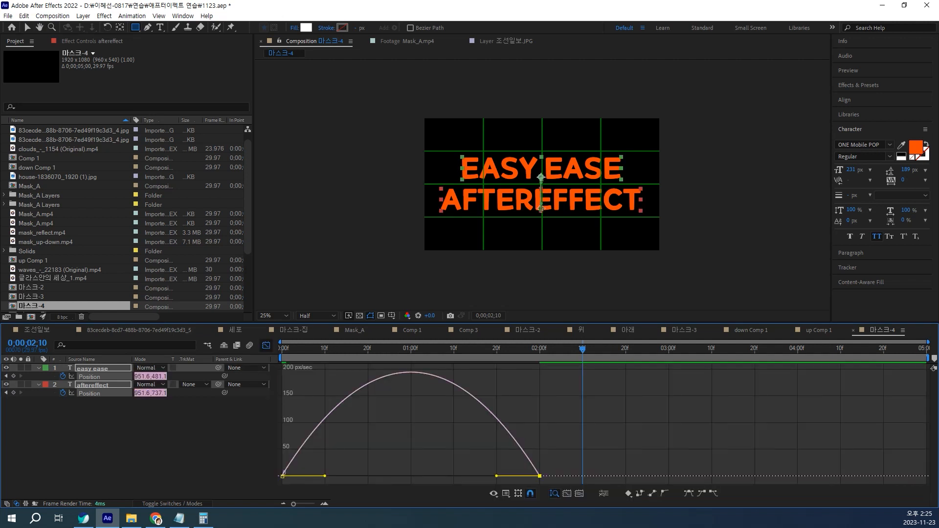
click(494, 474)
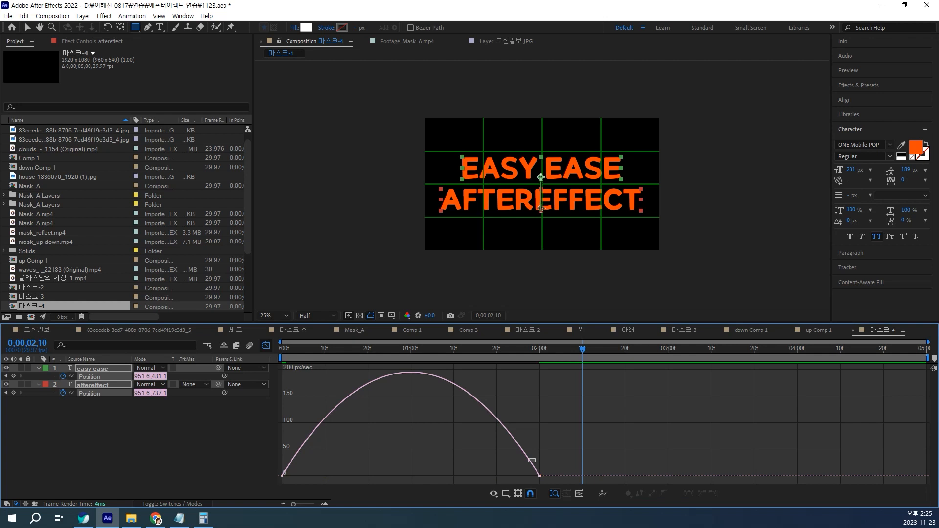
drag(535, 465, 557, 479)
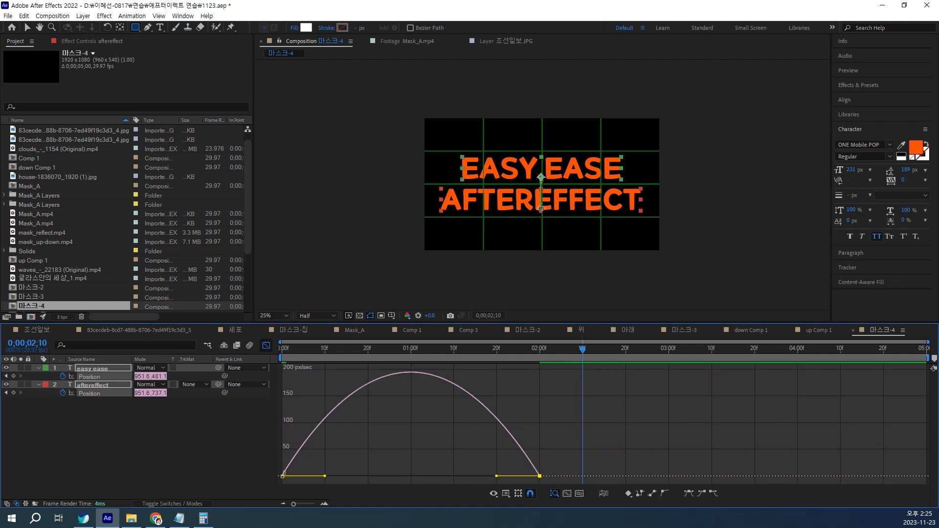
drag(497, 476, 411, 476)
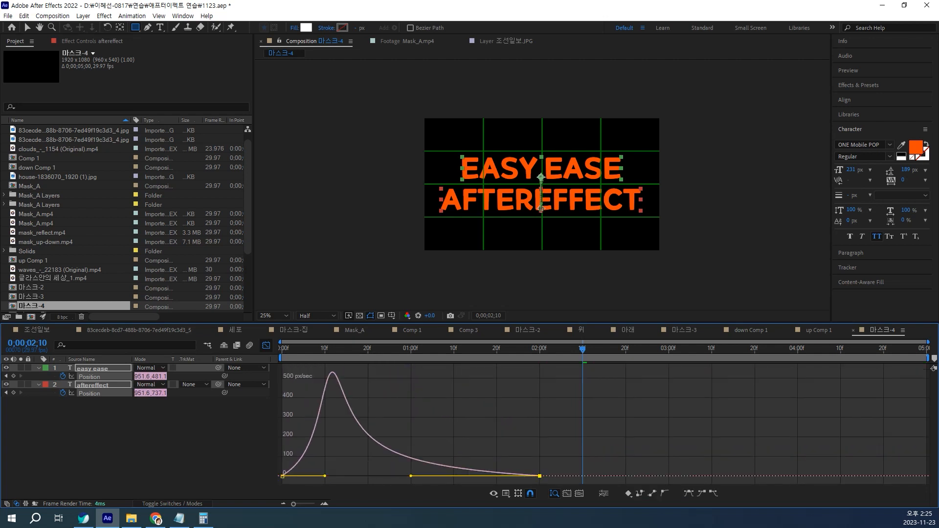
click(266, 346)
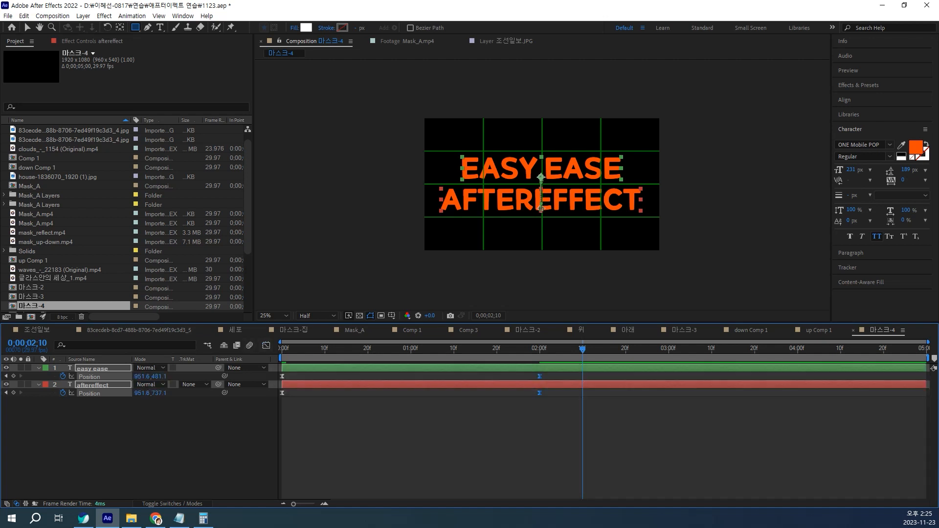
Preview the eased text motion and end the work area just after 3 seconds.
drag(283, 348, 347, 348)
key(space)
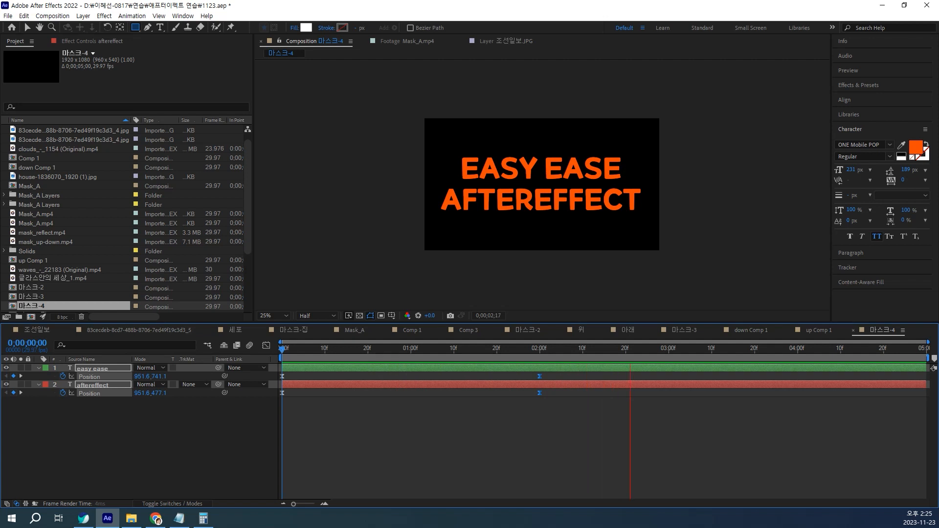
key(space)
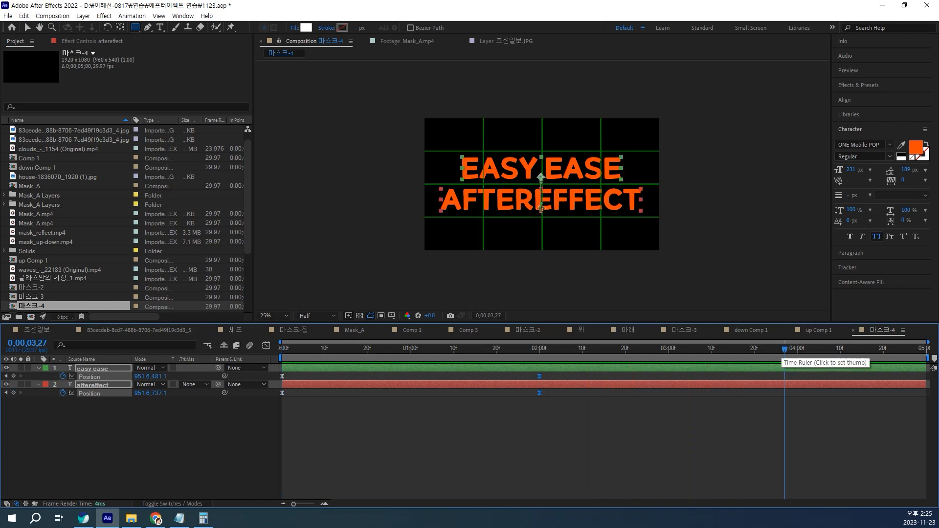
drag(784, 350, 673, 350)
key(n)
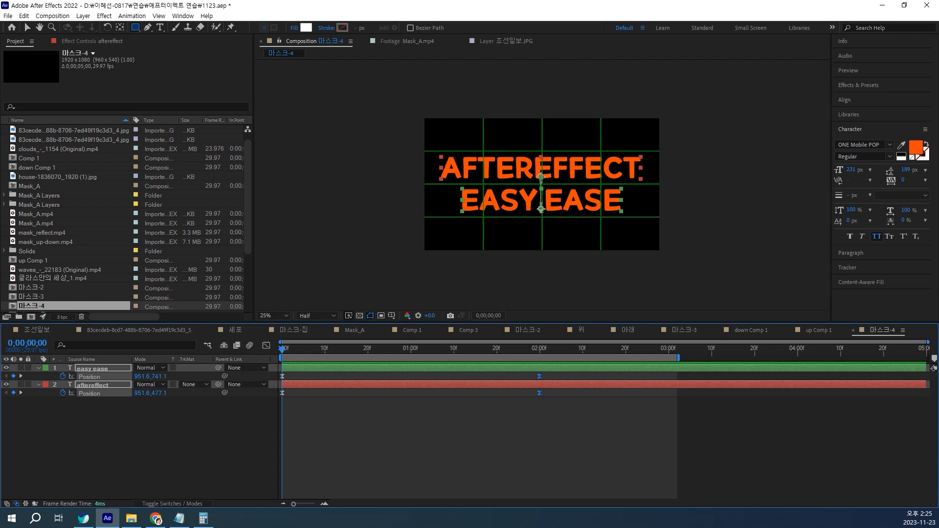
Draw a rectangular mask over the frame's upper half on easy ease and another over its lower half on aftereffect.
click(122, 430)
click(93, 369)
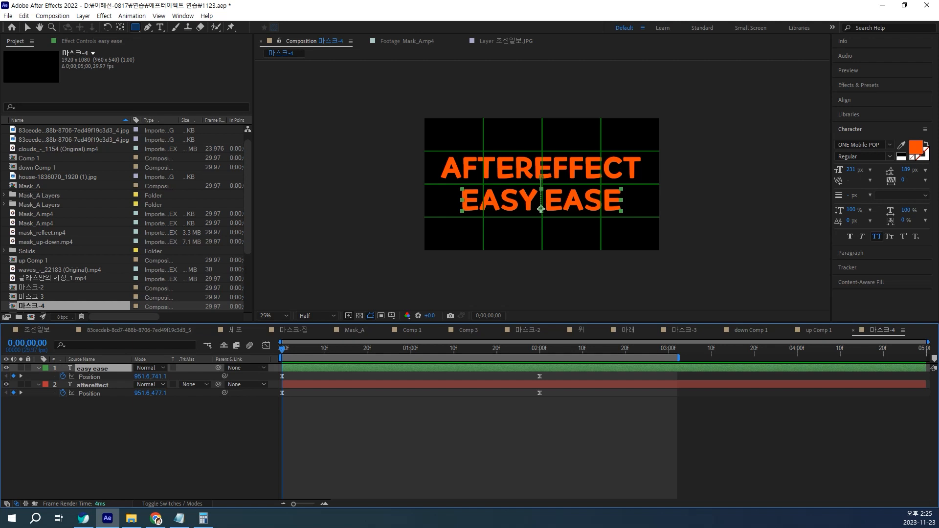
drag(405, 92, 689, 185)
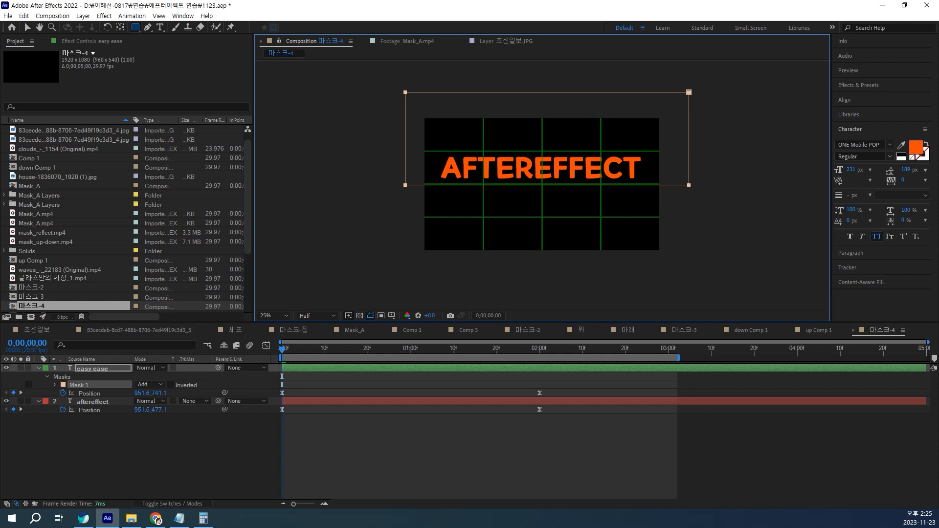
click(93, 401)
drag(413, 272, 704, 185)
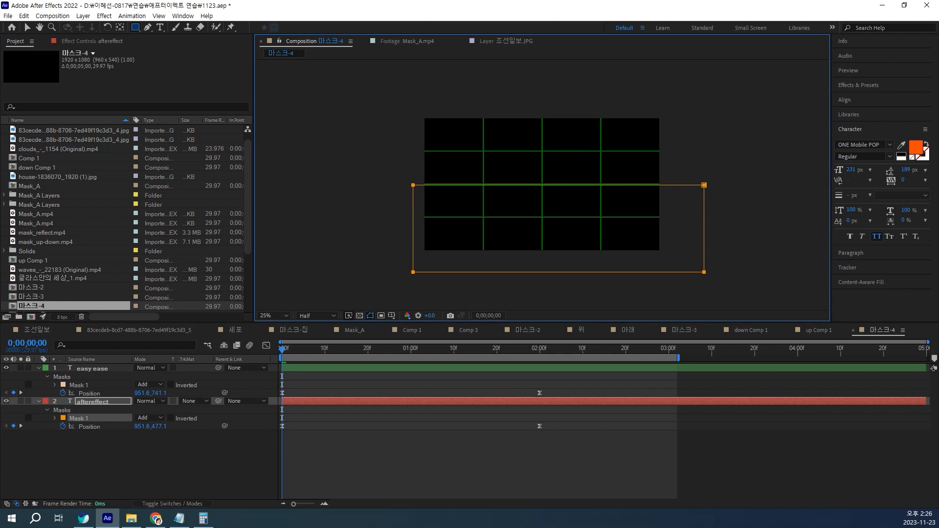
Play back the composition to check how the masks behave as the text layers move.
key(space)
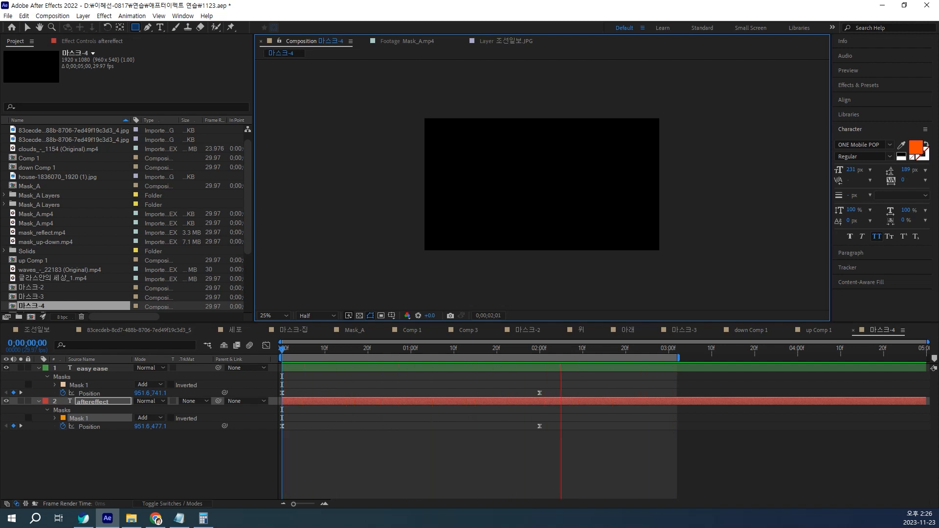
key(space)
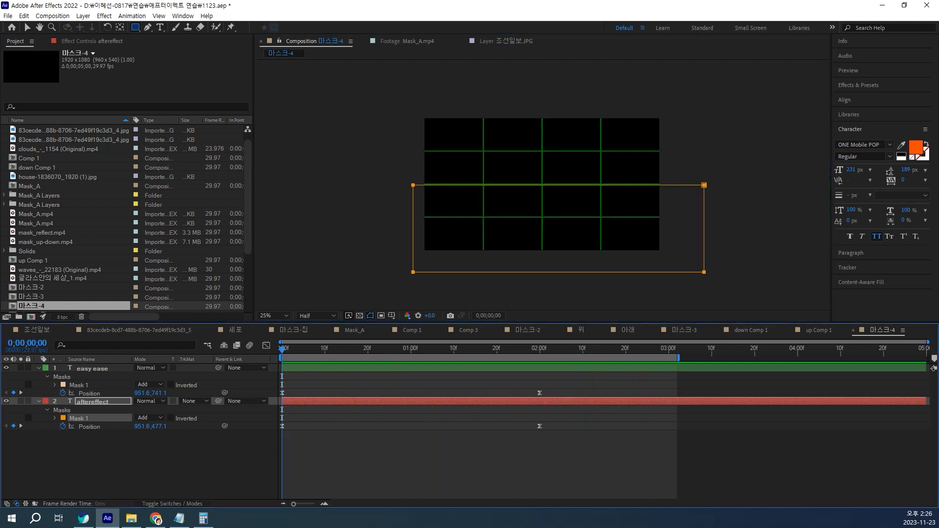
key(space)
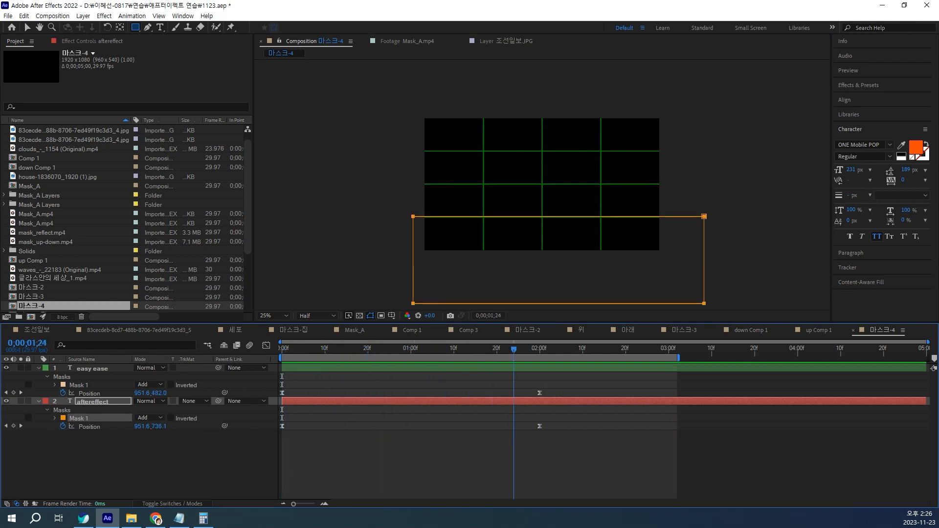
key(space)
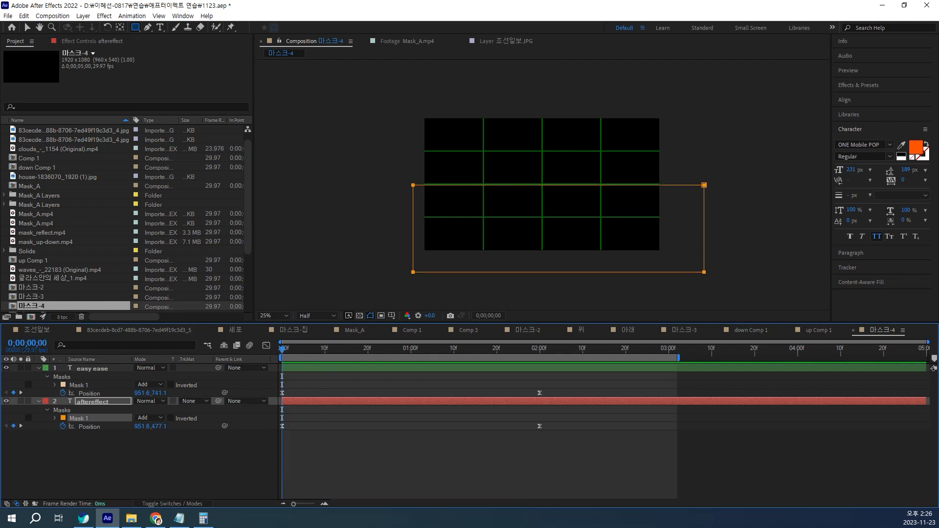
key(space)
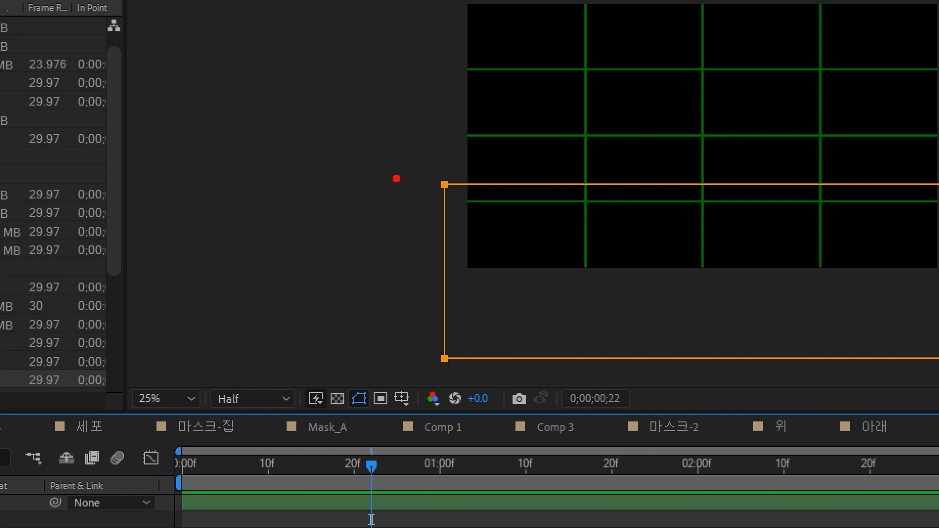
drag(393, 172, 418, 194)
mouse_move(455, 155)
mouse_down()
mouse_move(469, 183)
mouse_move(532, 142)
mouse_up()
drag(211, 209, 217, 273)
mouse_move(219, 213)
mouse_down()
mouse_move(224, 226)
mouse_move(289, 260)
mouse_up()
drag(329, 203, 368, 242)
drag(389, 204, 370, 242)
drag(419, 174, 424, 225)
mouse_move(459, 180)
mouse_down()
mouse_move(436, 202)
mouse_move(552, 253)
mouse_up()
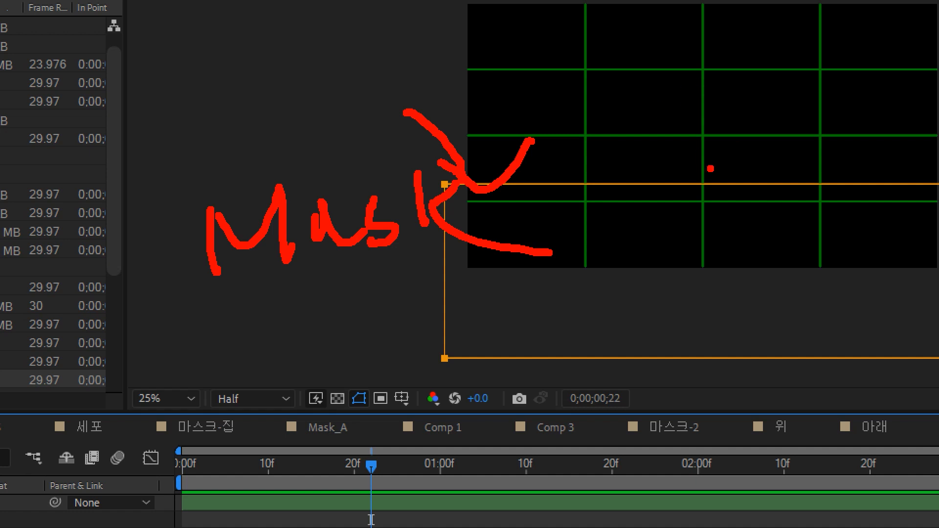
mouse_move(758, 47)
mouse_down()
mouse_move(761, 1)
mouse_move(702, 34)
mouse_up()
drag(764, 3, 826, 60)
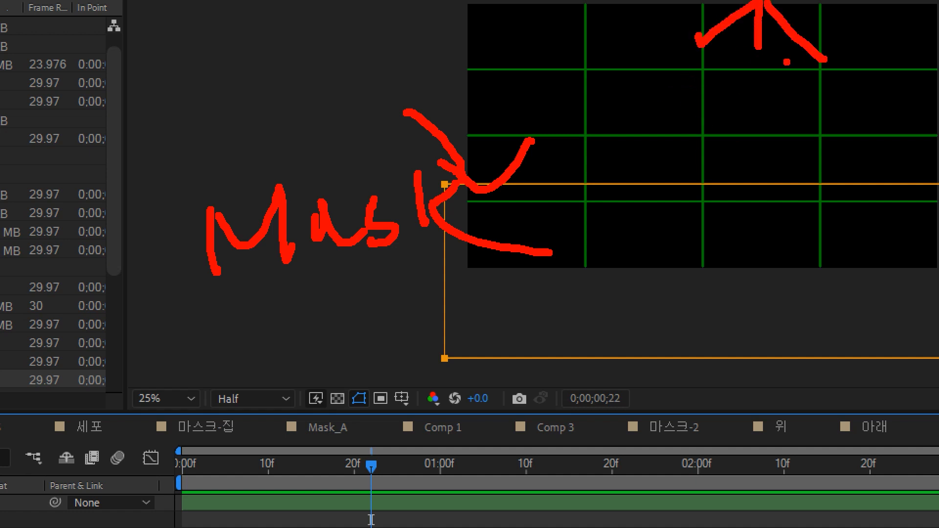
drag(856, 30, 859, 147)
mouse_move(825, 106)
mouse_down()
mouse_move(858, 152)
mouse_move(931, 90)
mouse_up()
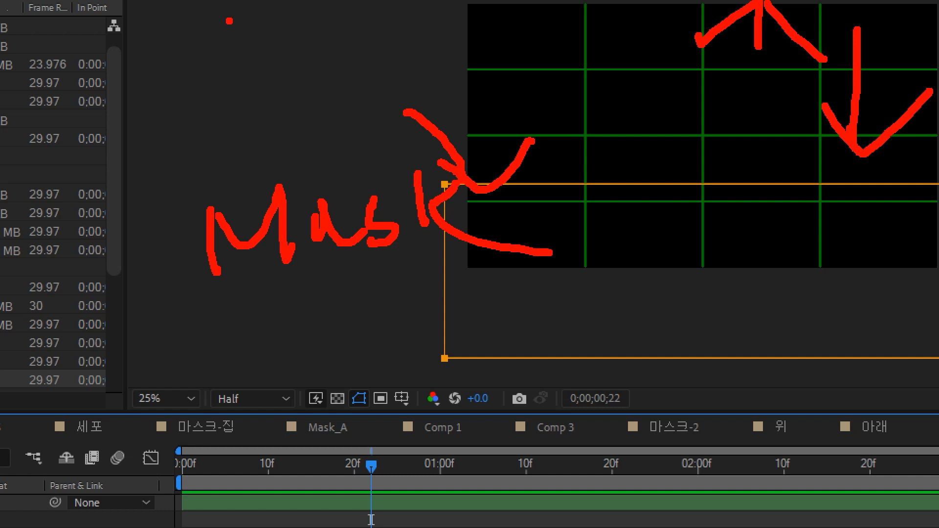
mouse_move(643, 22)
mouse_down()
mouse_move(642, 106)
mouse_move(622, 79)
mouse_move(703, 63)
mouse_up()
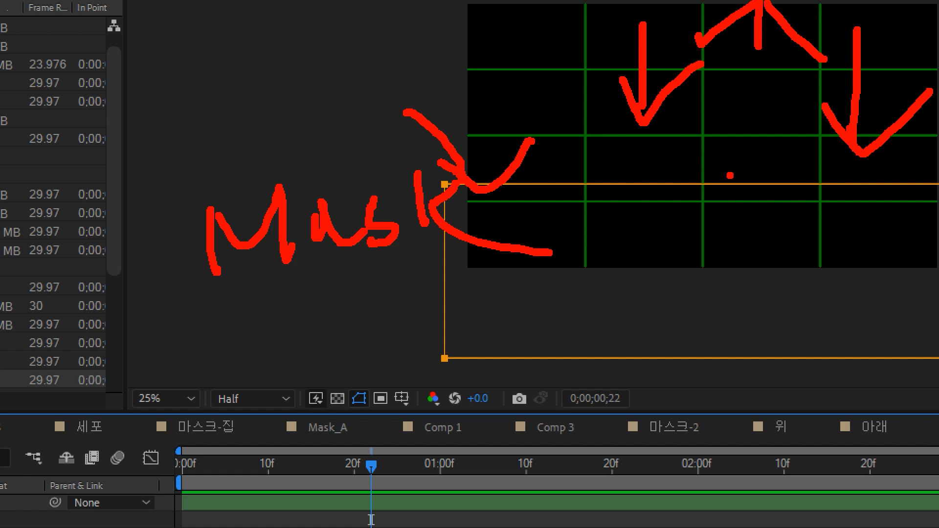
drag(737, 129, 745, 275)
drag(708, 226, 909, 180)
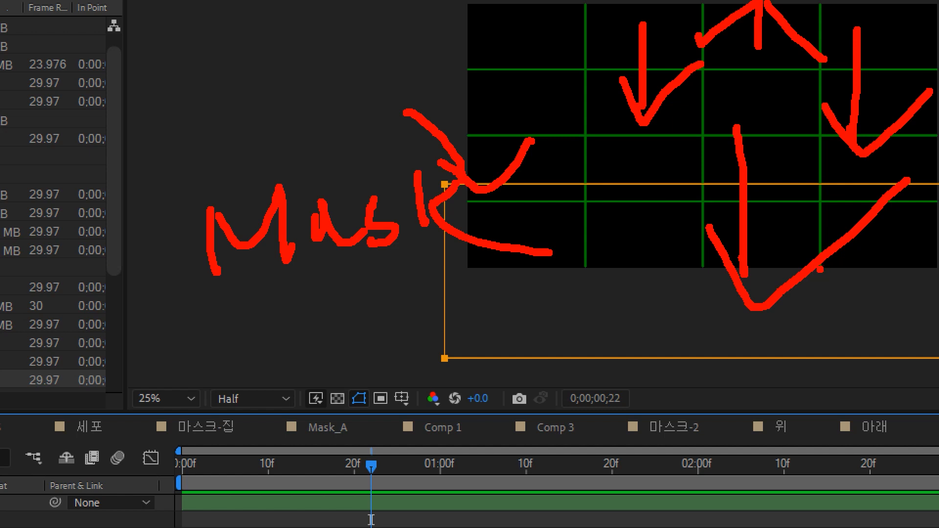
key(Escape)
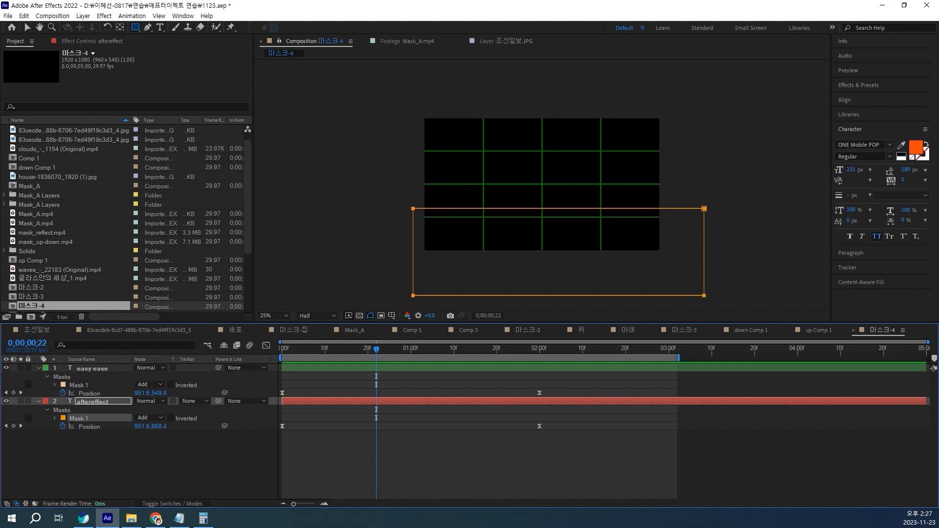
Return to 0;00;00;00 and delete Mask 1 from both the easy ease and aftereffect layers.
drag(376, 349, 282, 350)
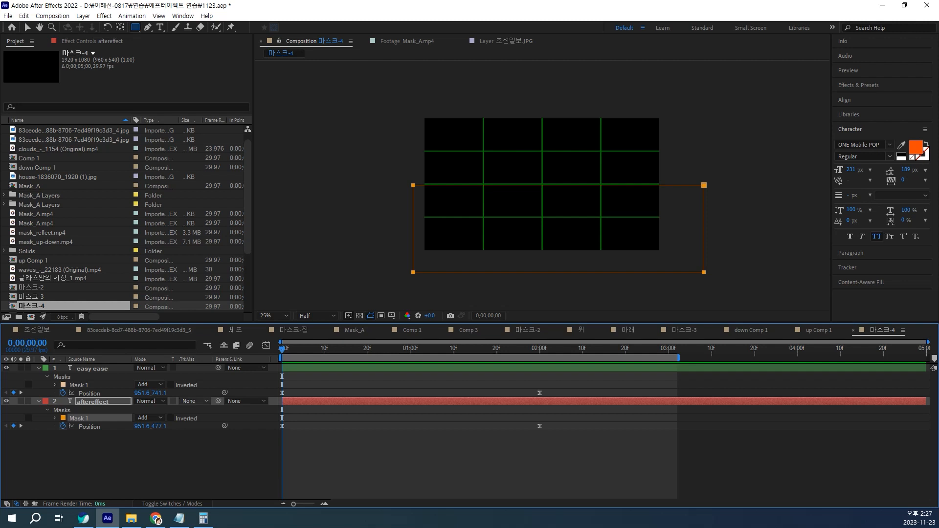
click(79, 385)
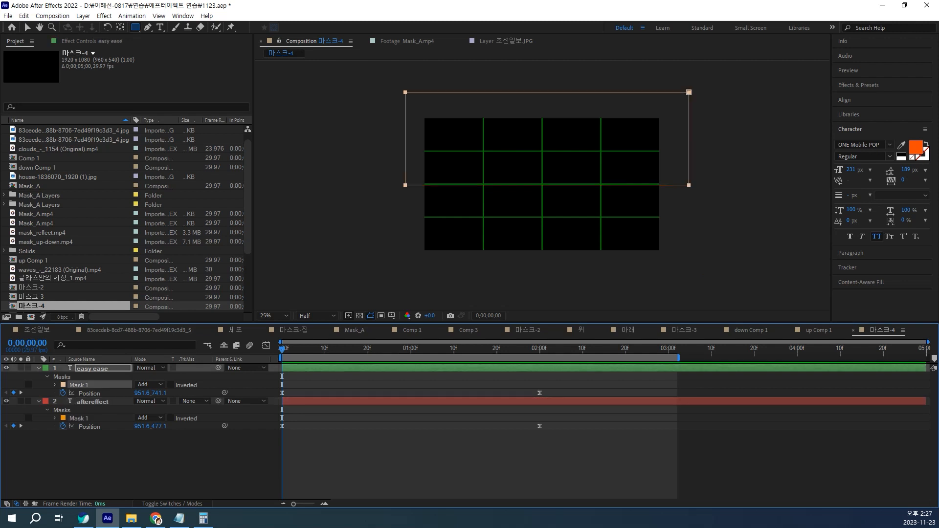
key(Delete)
click(79, 401)
key(Delete)
click(117, 443)
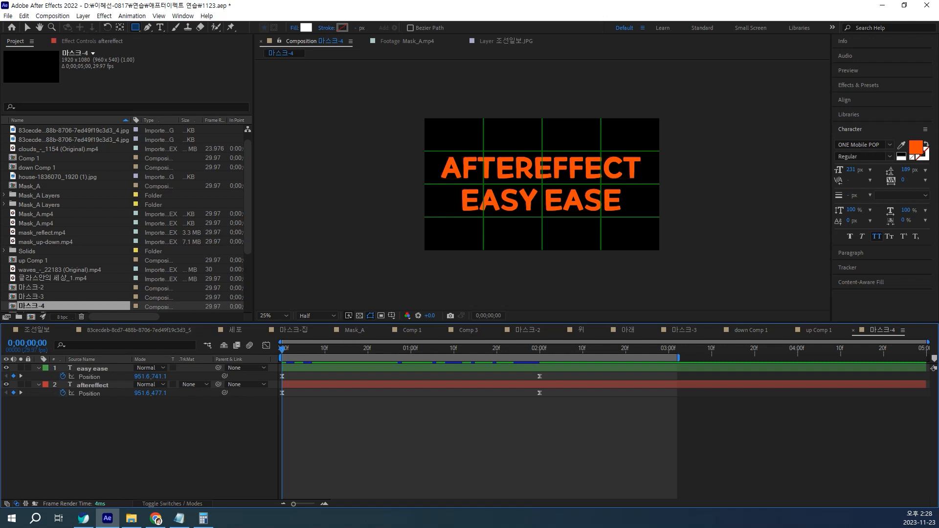
Pre-compose the easy ease layer as easy ease Comp 1, moving all attributes into the new composition.
click(93, 368)
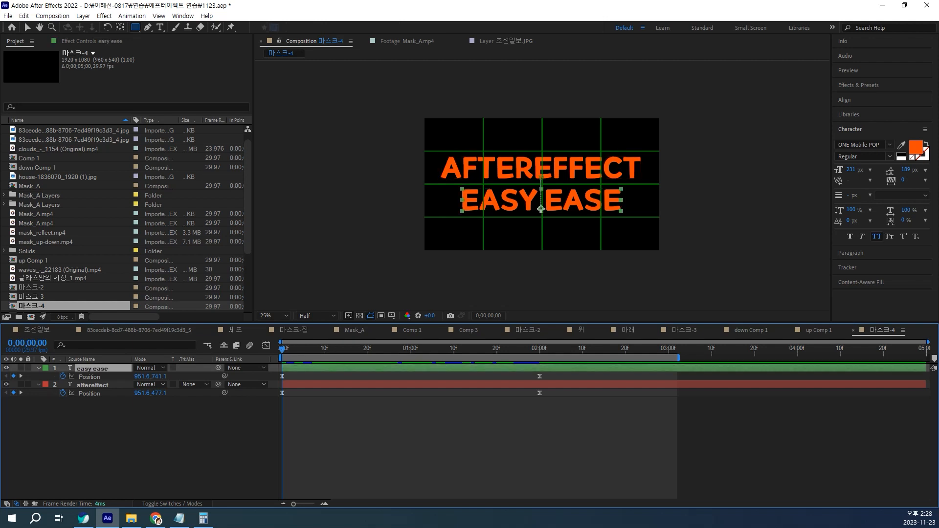
right_click(115, 369)
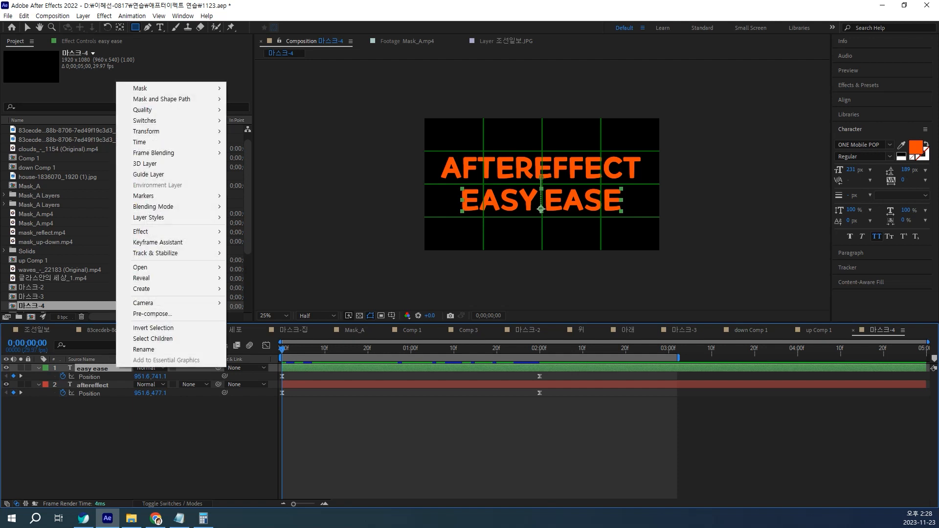
click(153, 314)
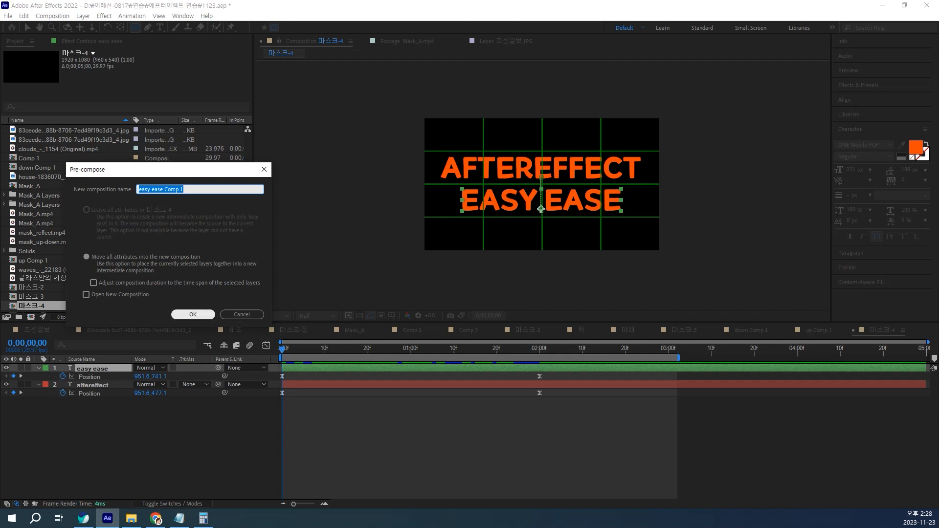
click(193, 314)
Pre-compose the aftereffect layer as aftereffect Comp 1, moving all attributes into the new composition.
click(100, 368)
click(93, 377)
right_click(106, 377)
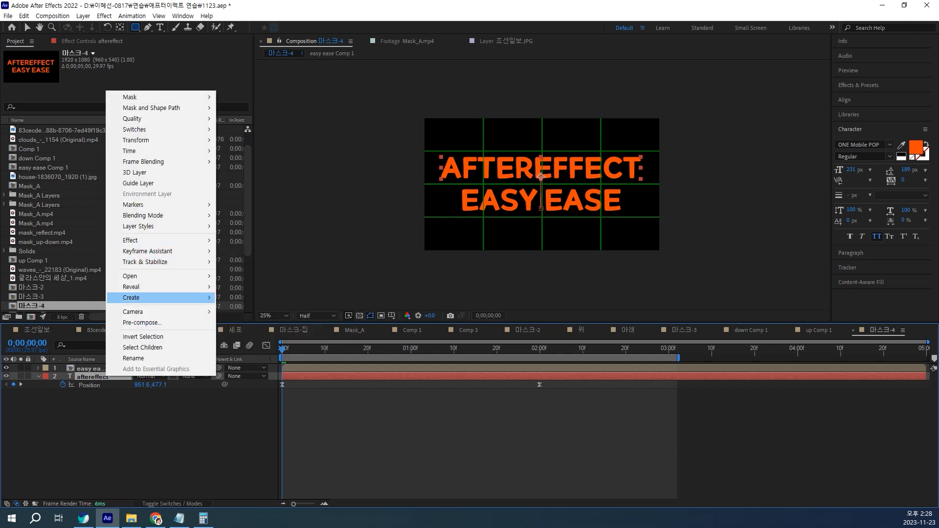
click(142, 323)
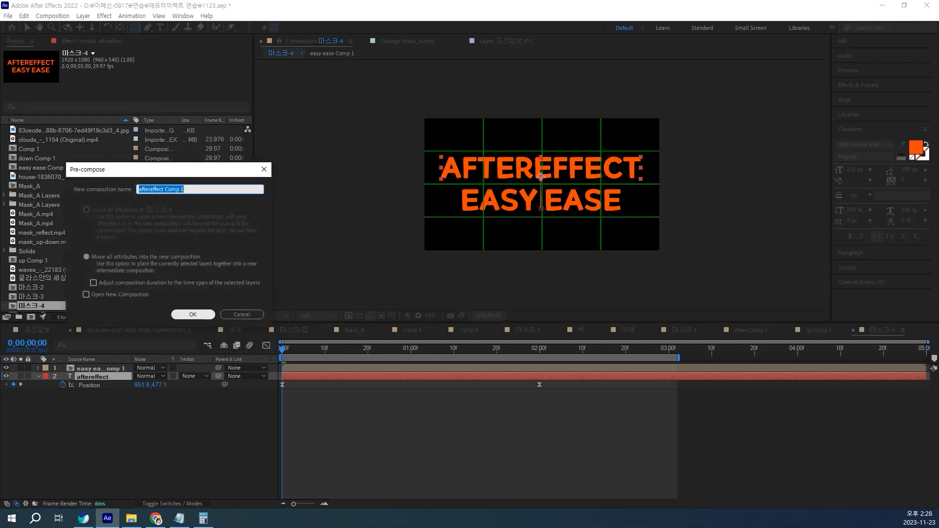
click(193, 315)
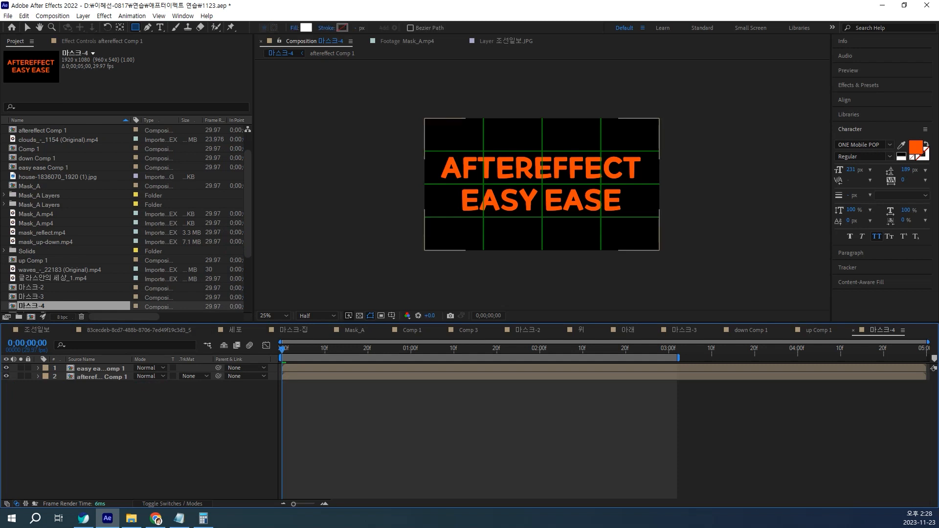
Reveal the Position, Scale and Rotation properties of both easy ease Comp 1 and aftereffect Comp 1.
click(101, 368)
shift+click(102, 377)
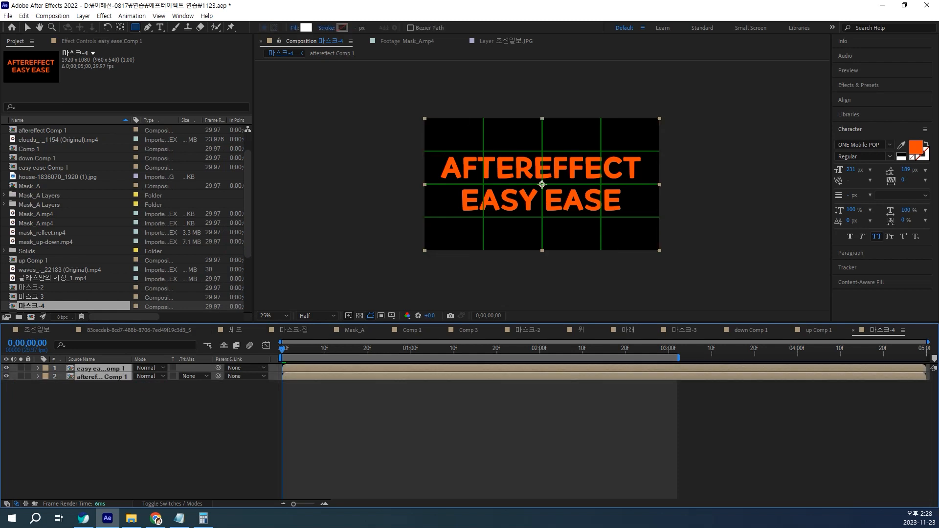
key(p)
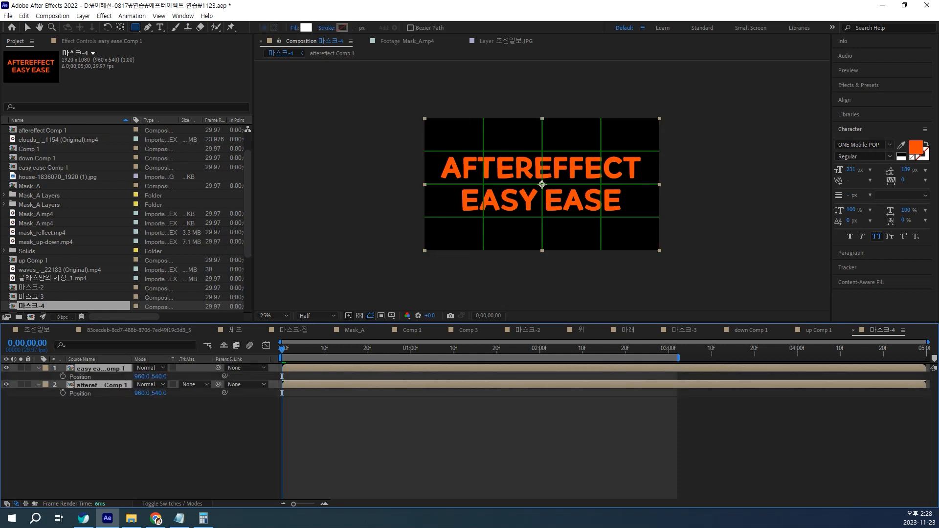
key(shift+s)
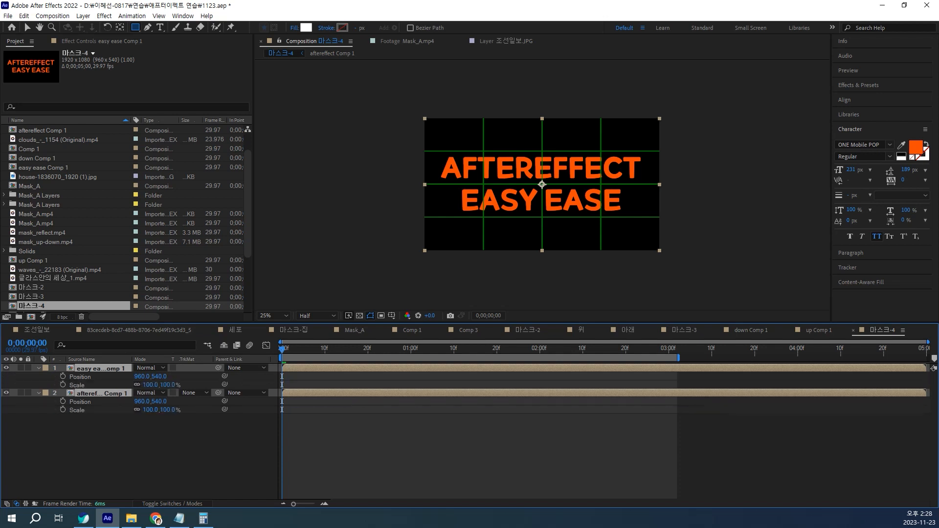
key(shift+r)
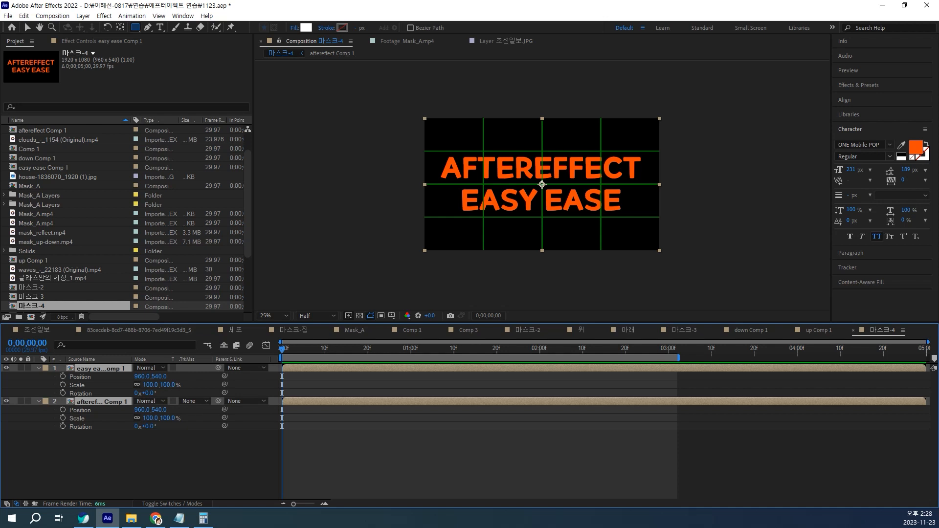
Draw a rectangular mask on easy ease Comp 1 covering the frame's upper half down to the horizontal centre line.
key(F2)
click(100, 368)
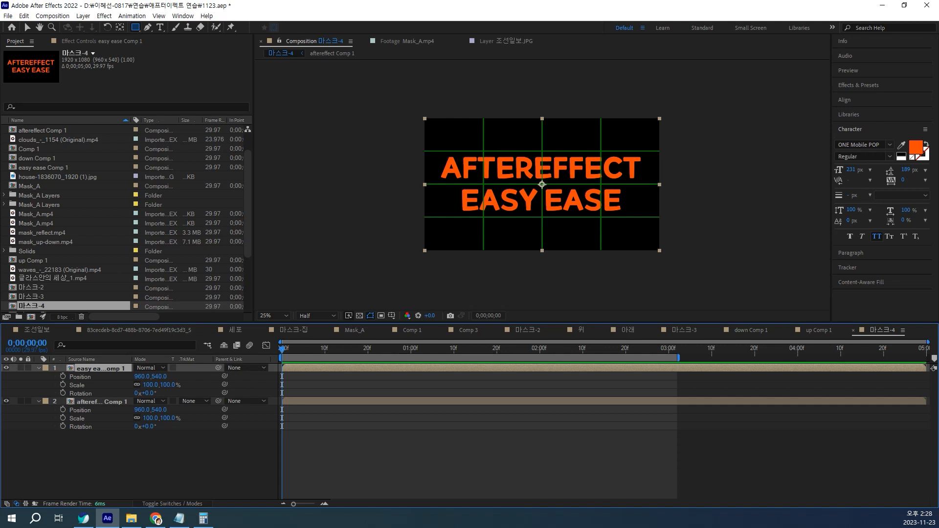
mouse_move(405, 104)
mouse_down()
mouse_move(629, 120)
mouse_move(674, 168)
mouse_move(675, 184)
mouse_up()
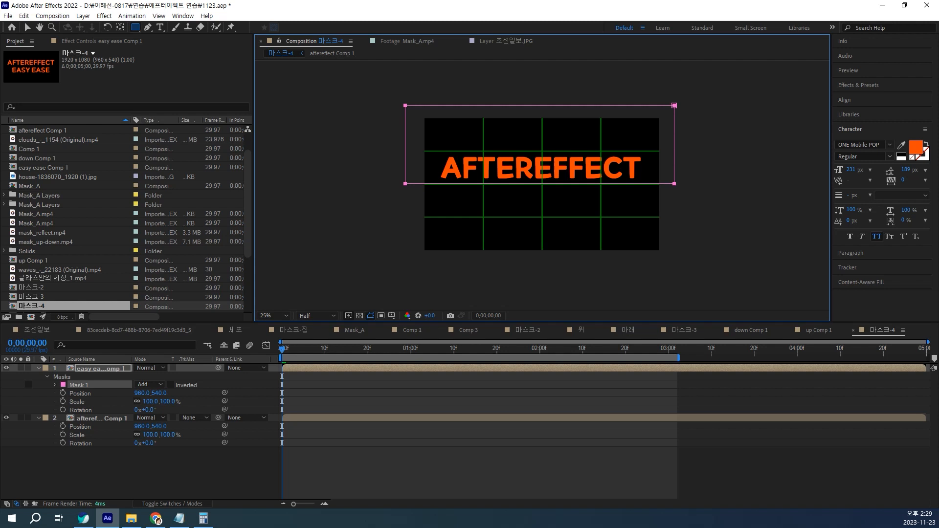
Copy the upper mask onto aftereffect Comp 1, flip it down over the frame's lower half, and preview the animation.
click(101, 419)
key(ctrl+v)
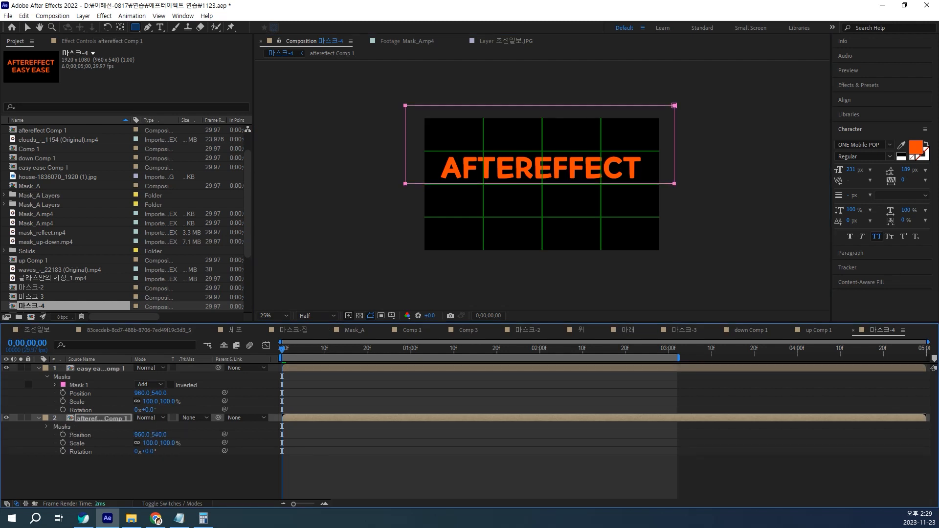
key(v)
key(ctrl+t)
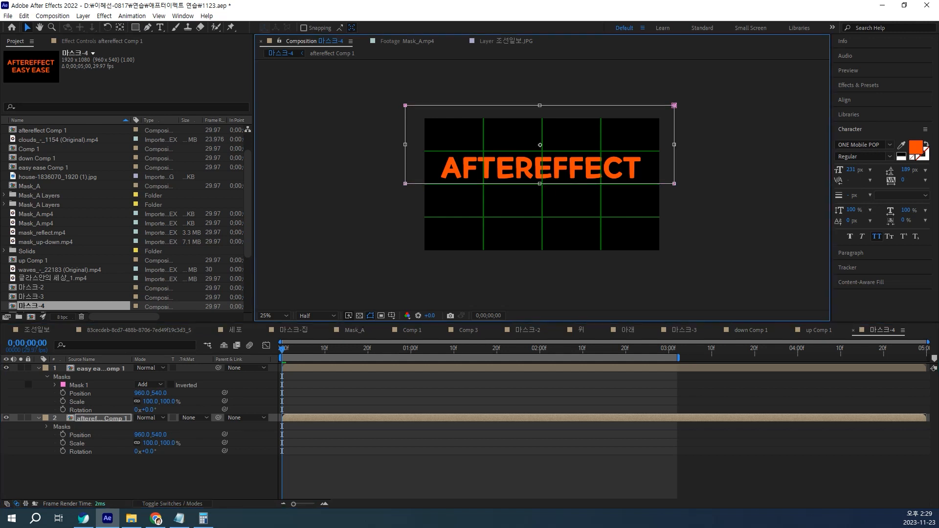
drag(539, 105, 540, 270)
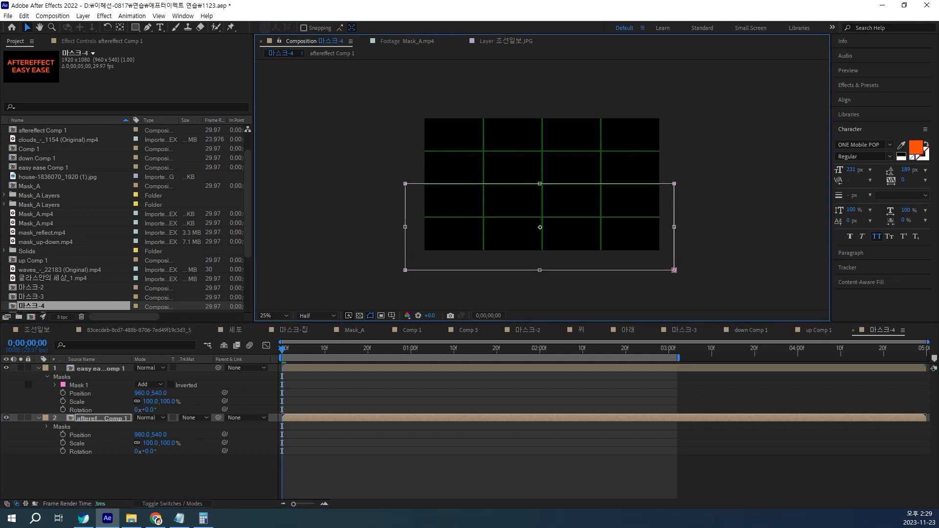
key(space)
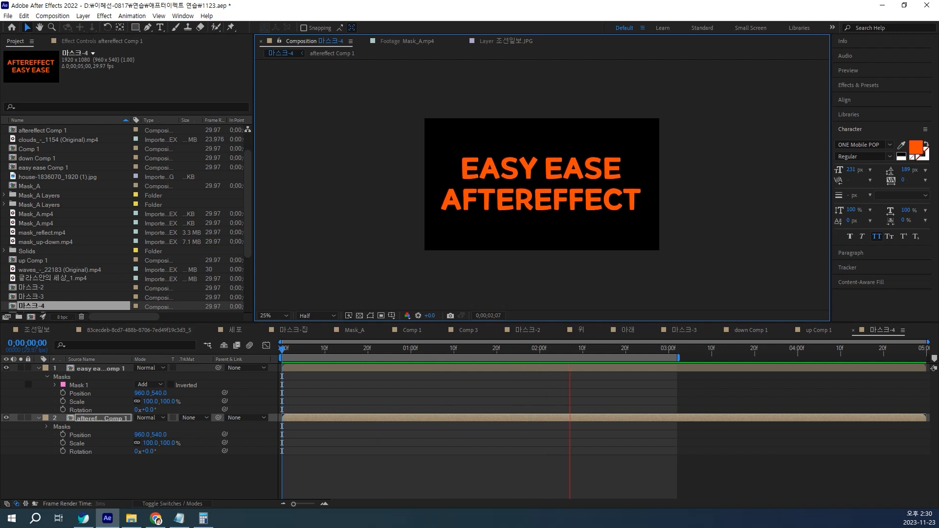
key(space)
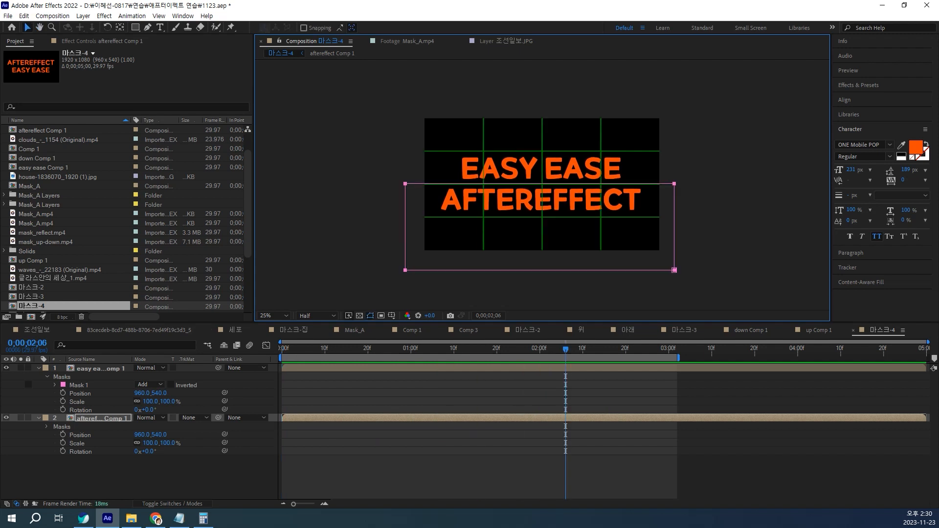
Review the 마스크-집 and Comp 1 compositions, and play 마스크-2 from 0;00;00;00.
click(293, 330)
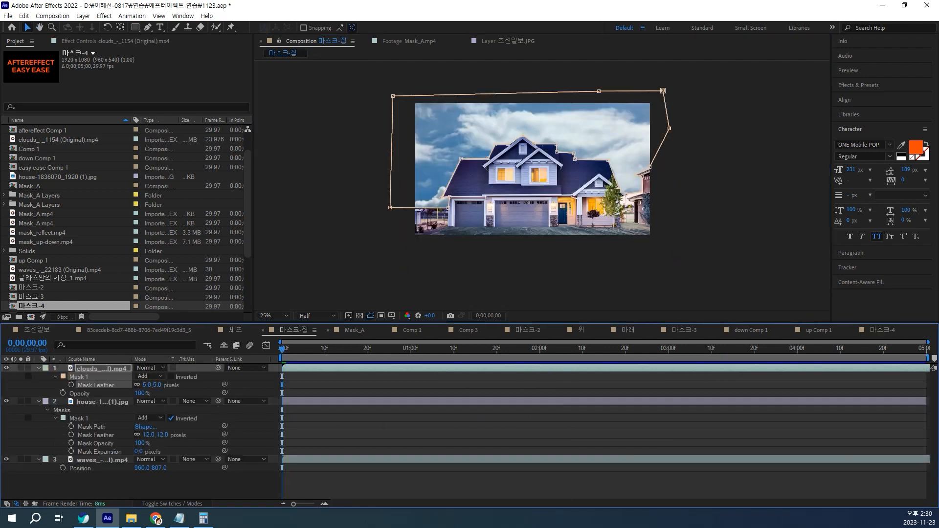
click(412, 330)
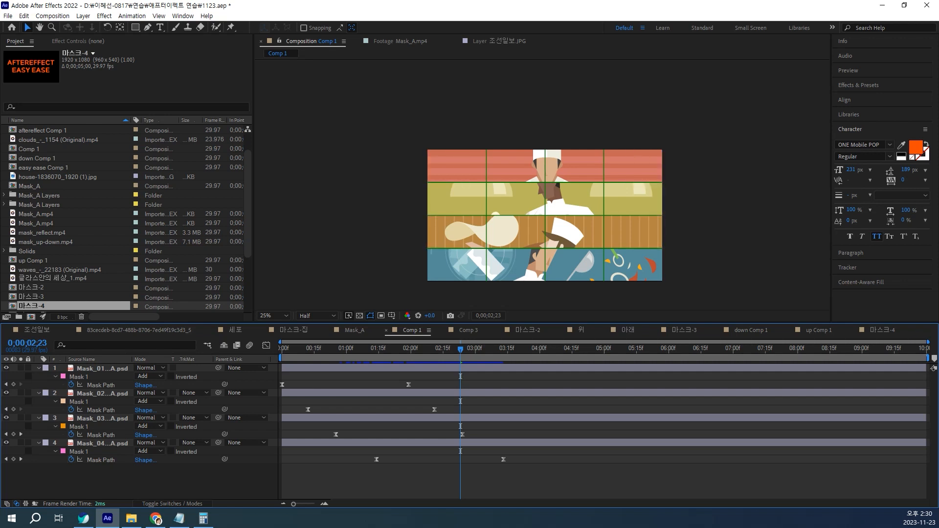
click(527, 331)
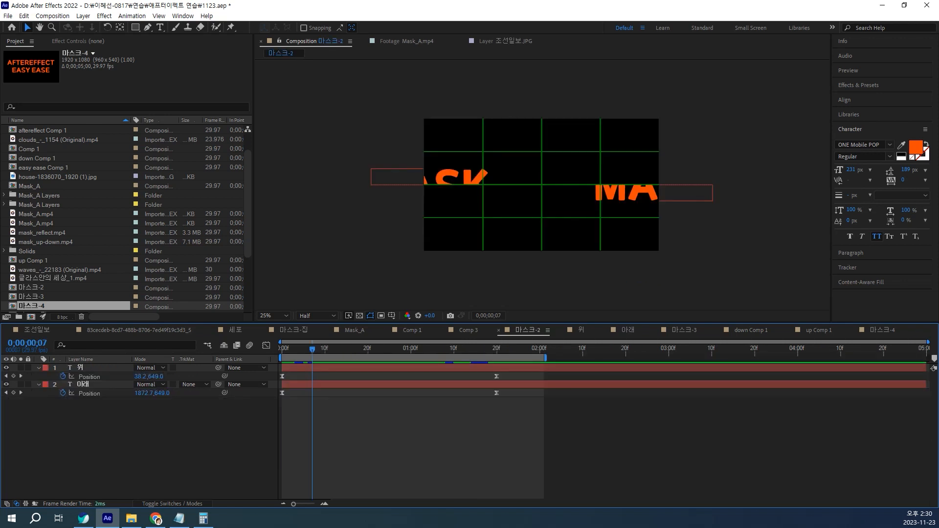
drag(313, 349, 282, 350)
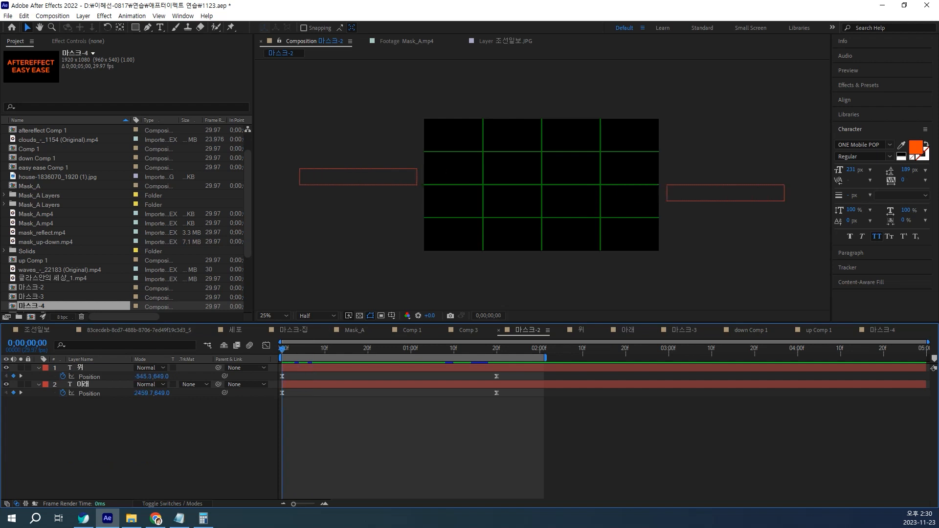
key(space)
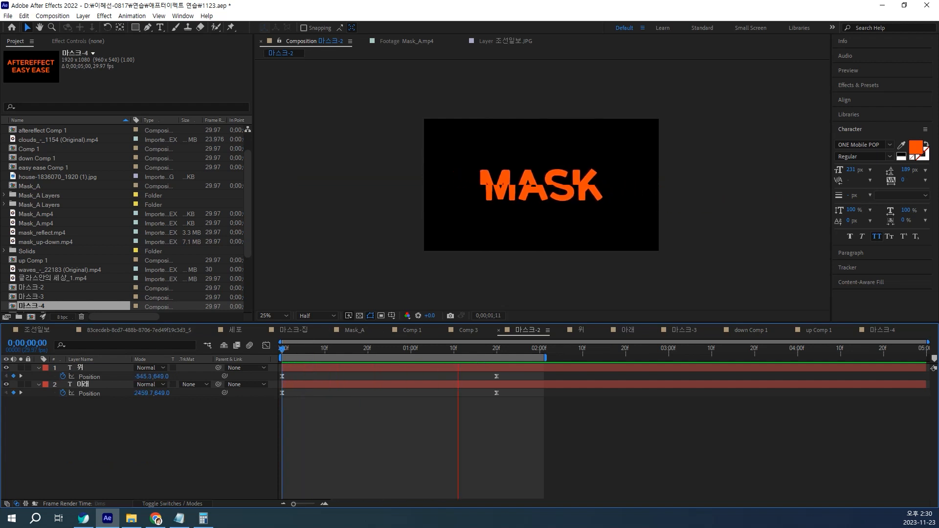
key(space)
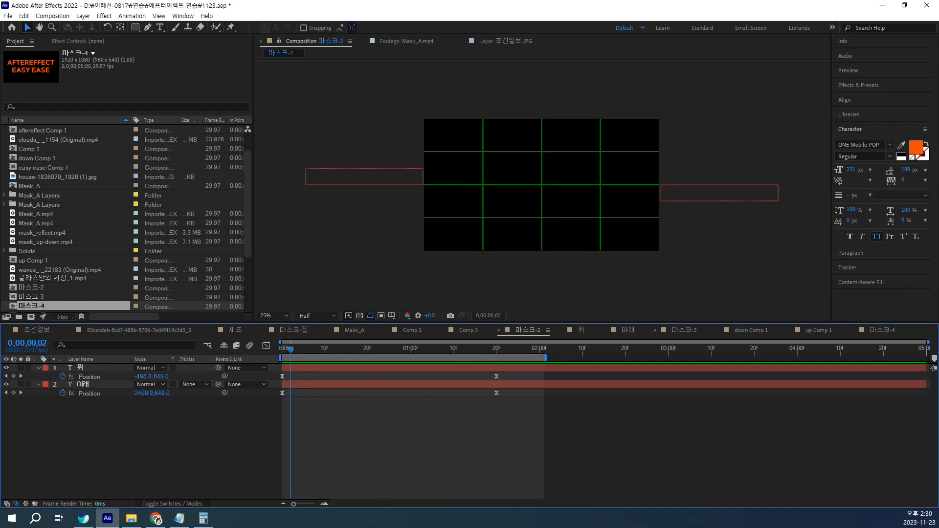
Play back 마스크-3 and 마스크-4 to compare their masked text animations.
click(684, 330)
key(space)
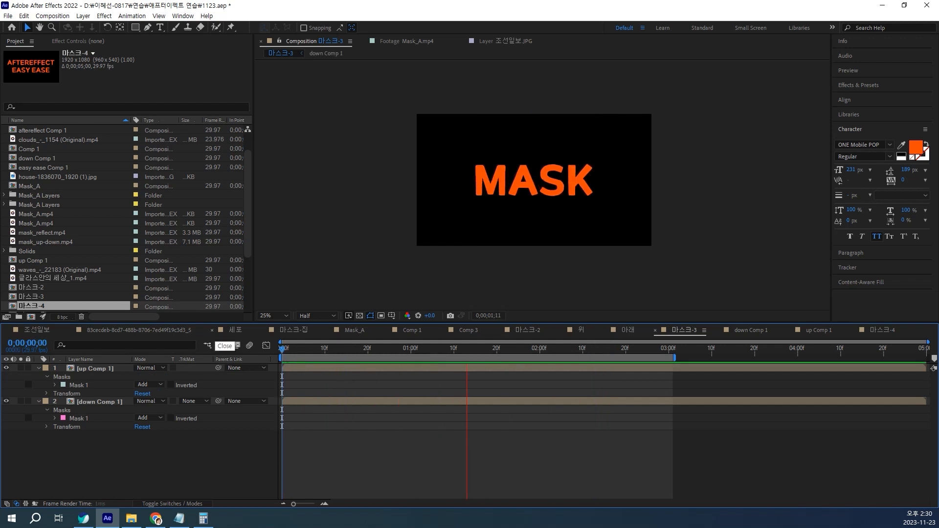
key(space)
click(883, 330)
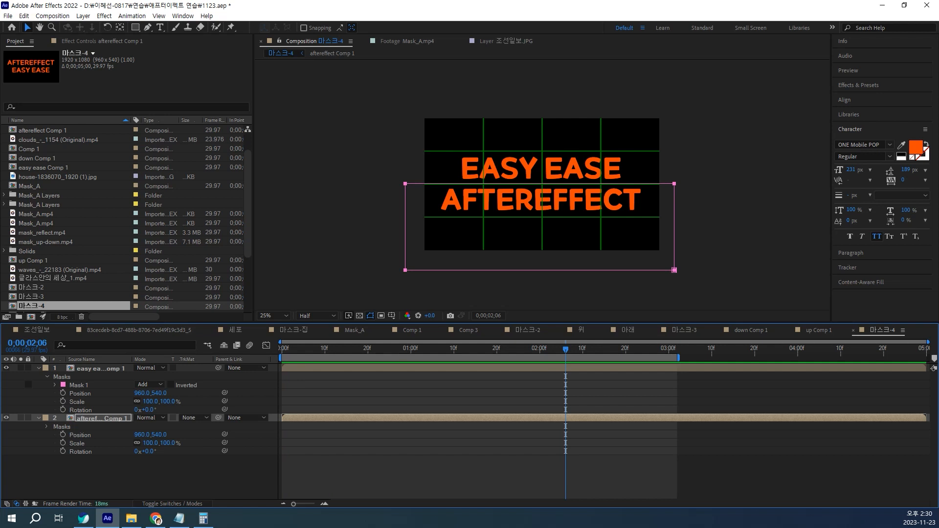
key(space)
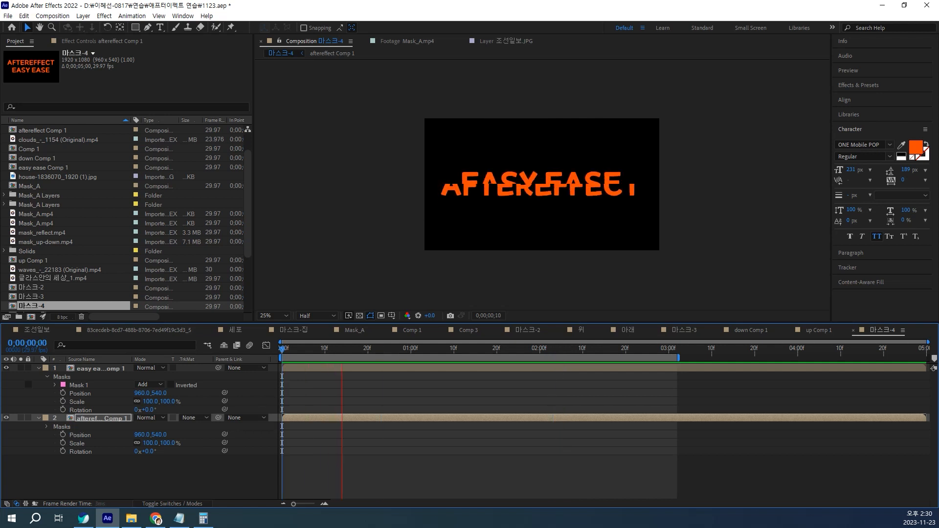
key(space)
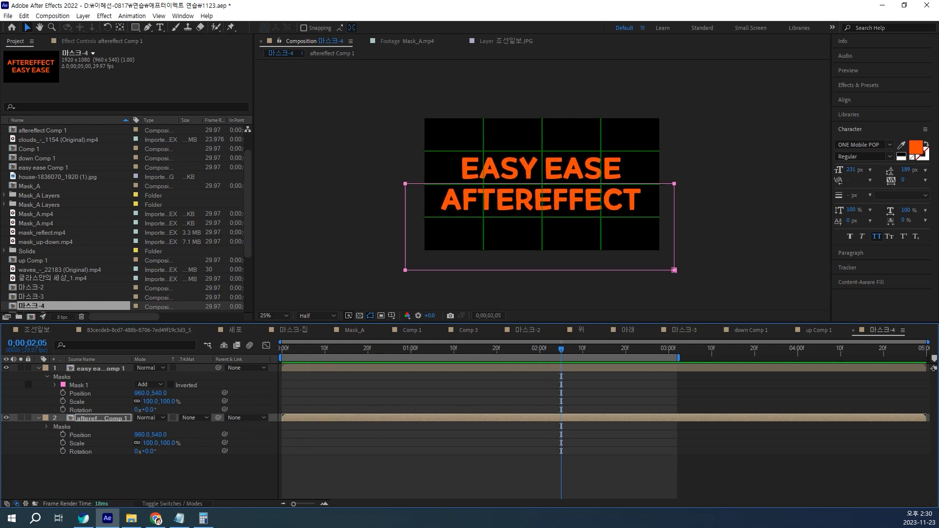